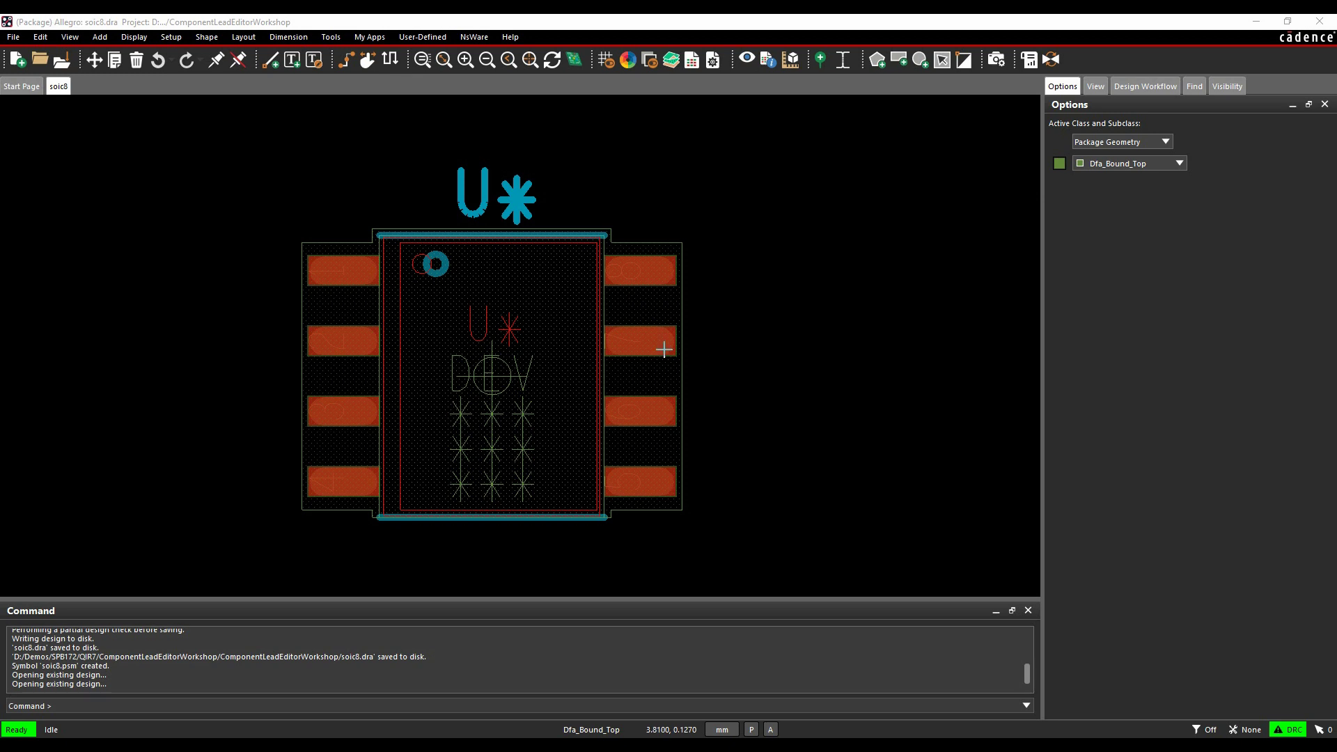
- Open the Assign Pin Leads dialog for the soic8 pins and nudge it slightly left
{"action": "left_click", "coordinate": [166, 39]}
{"action": "left_click", "coordinate": [185, 174]}
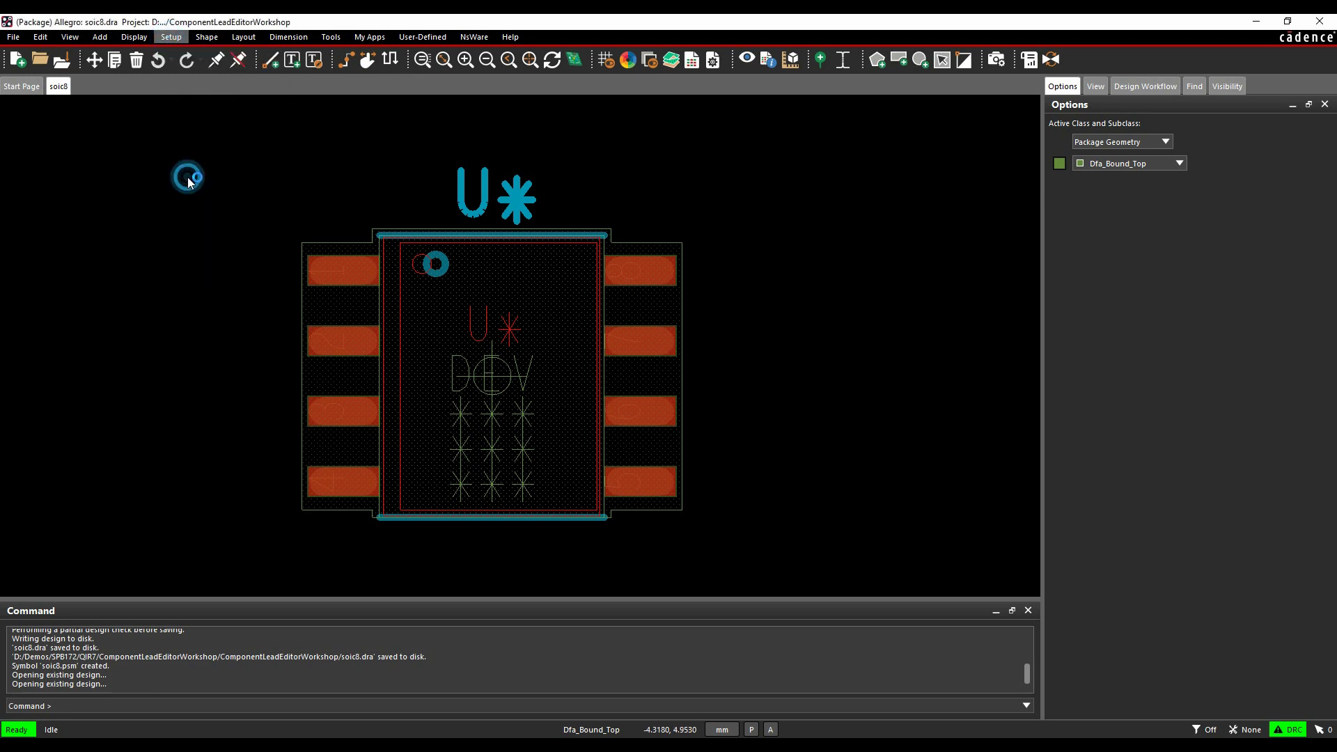
{"action": "left_click_drag", "start_coordinate": [674, 88], "coordinate": [655, 85]}
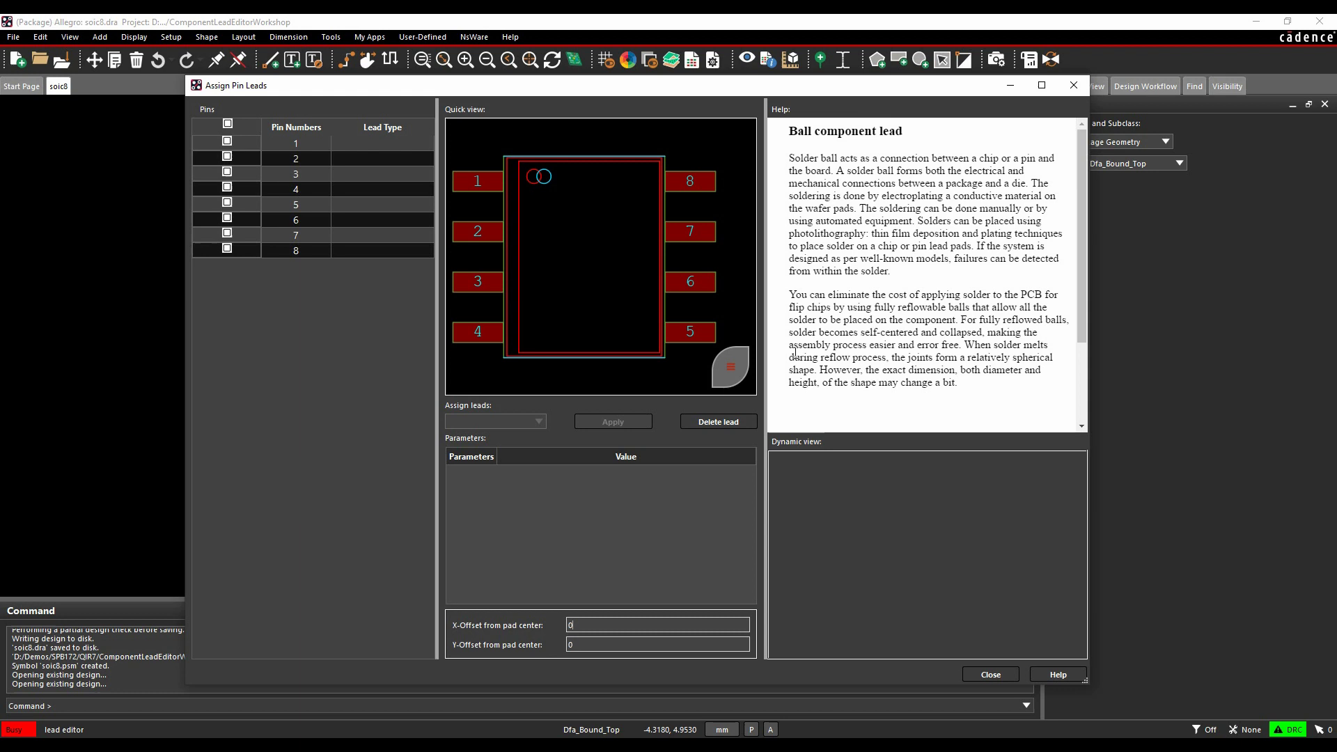
{"action": "mouse_move", "coordinate": [727, 367]}
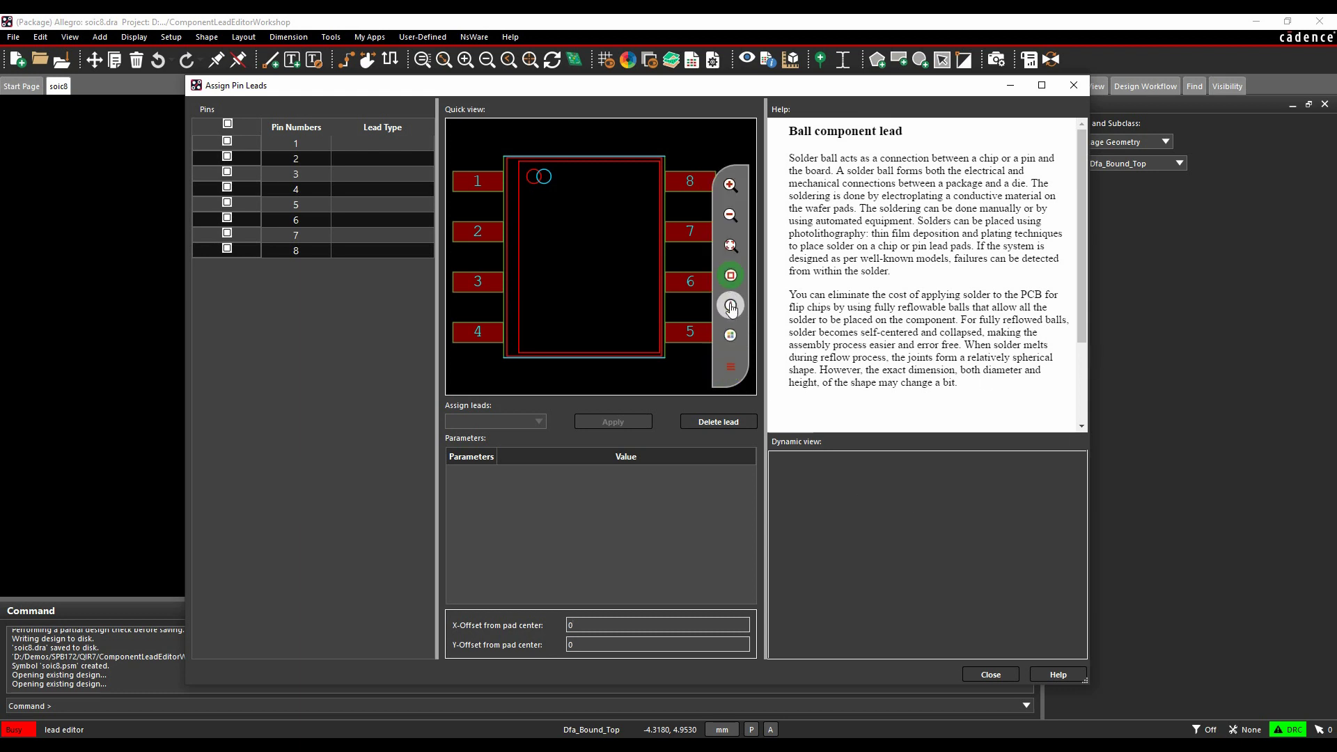
{"action": "left_click", "coordinate": [732, 369]}
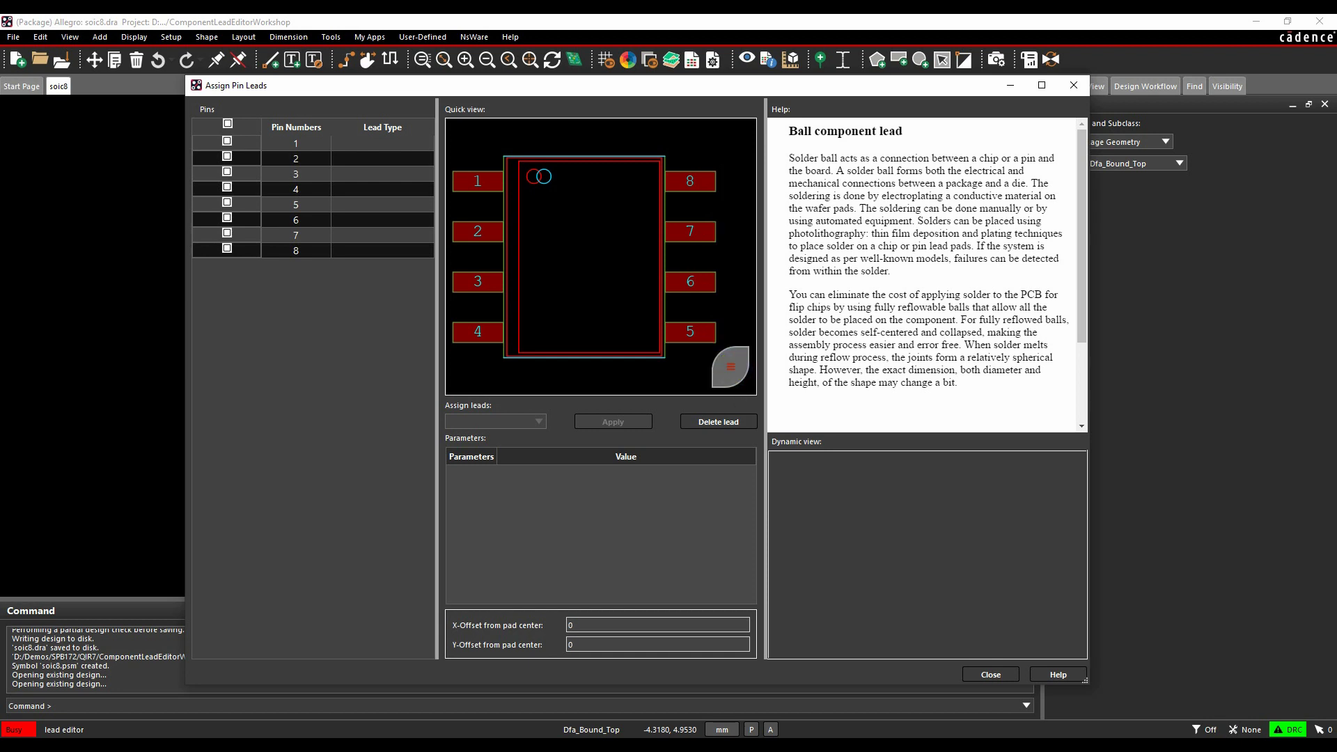
{"action": "key", "text": "alt+Tab"}
{"action": "left_click_drag", "start_coordinate": [1072, 55], "coordinate": [674, 50]}
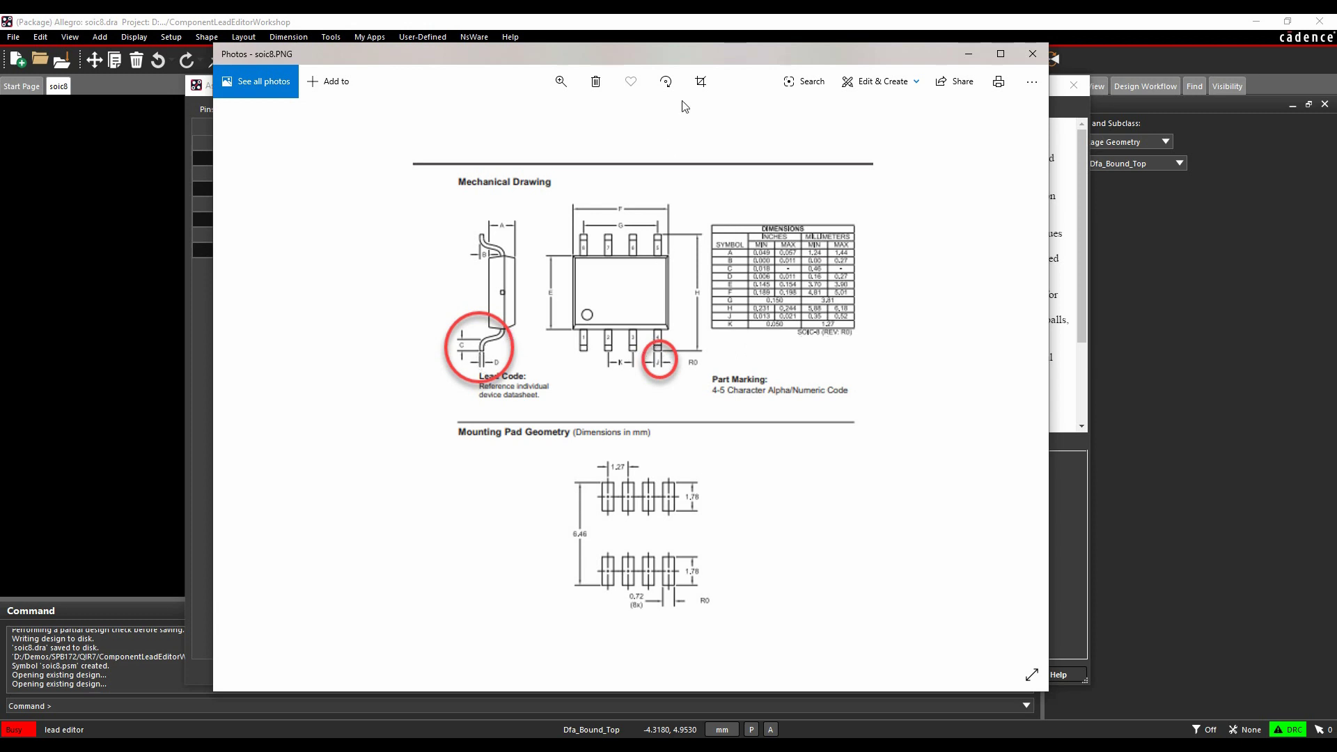
{"action": "key", "text": "alt+F4"}
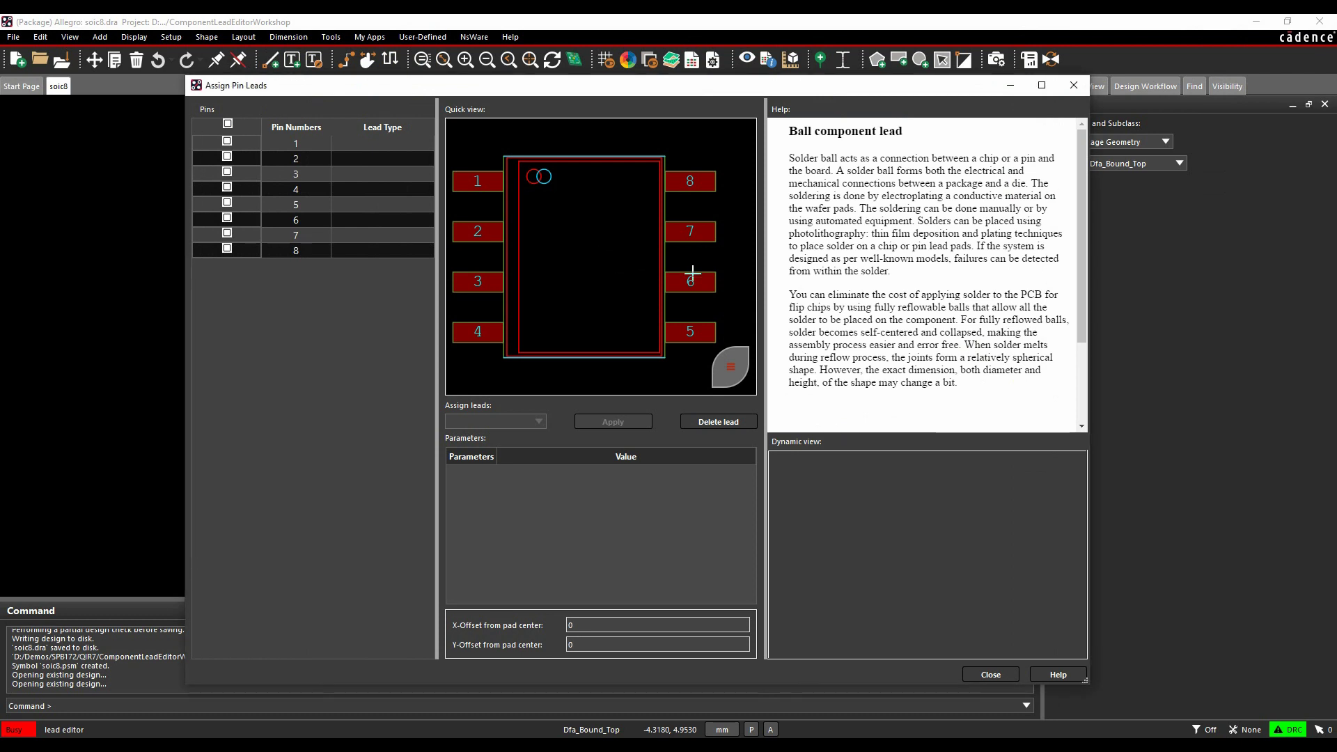
- Select all eight pins and pick Gull wing as their lead type
{"action": "left_click", "coordinate": [227, 123]}
{"action": "left_click", "coordinate": [539, 422]}
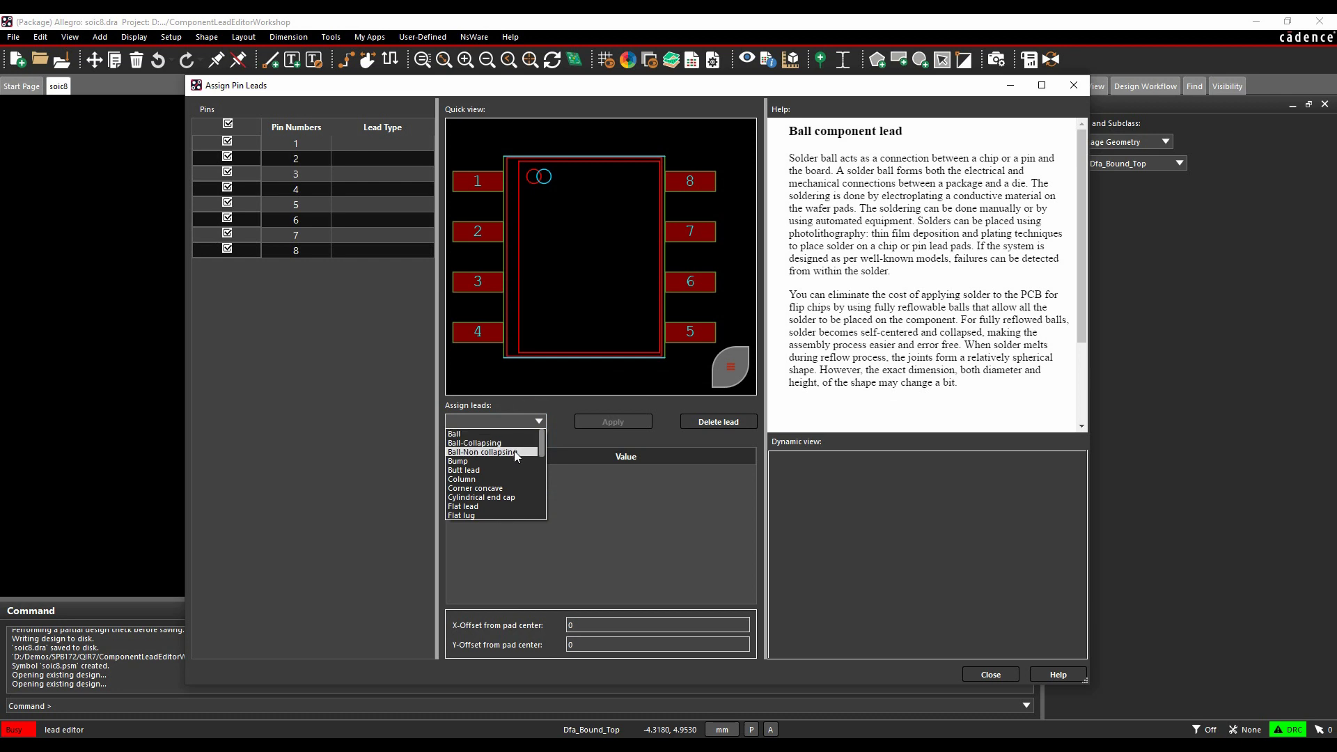
{"action": "scroll", "coordinate": [514, 454], "scroll_direction": "down", "scroll_amount": 1}
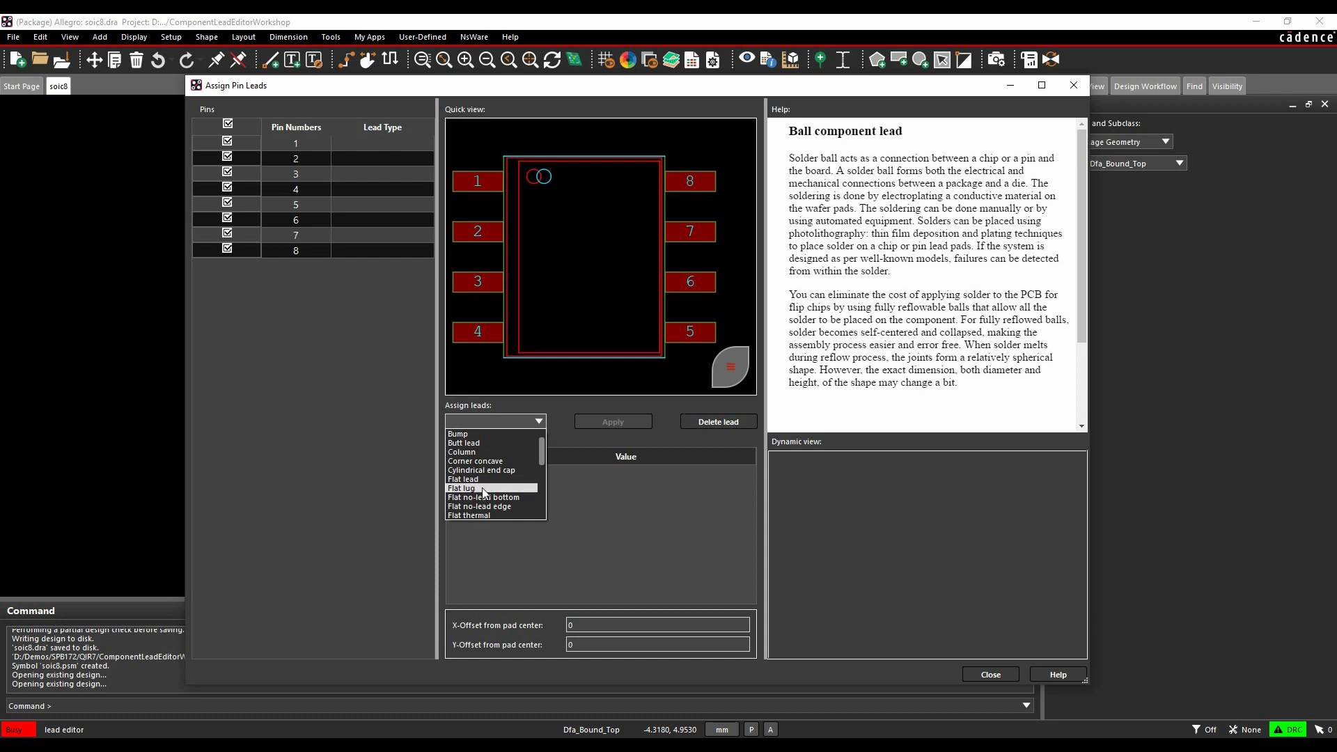
{"action": "scroll", "coordinate": [498, 494], "scroll_direction": "down", "scroll_amount": 2}
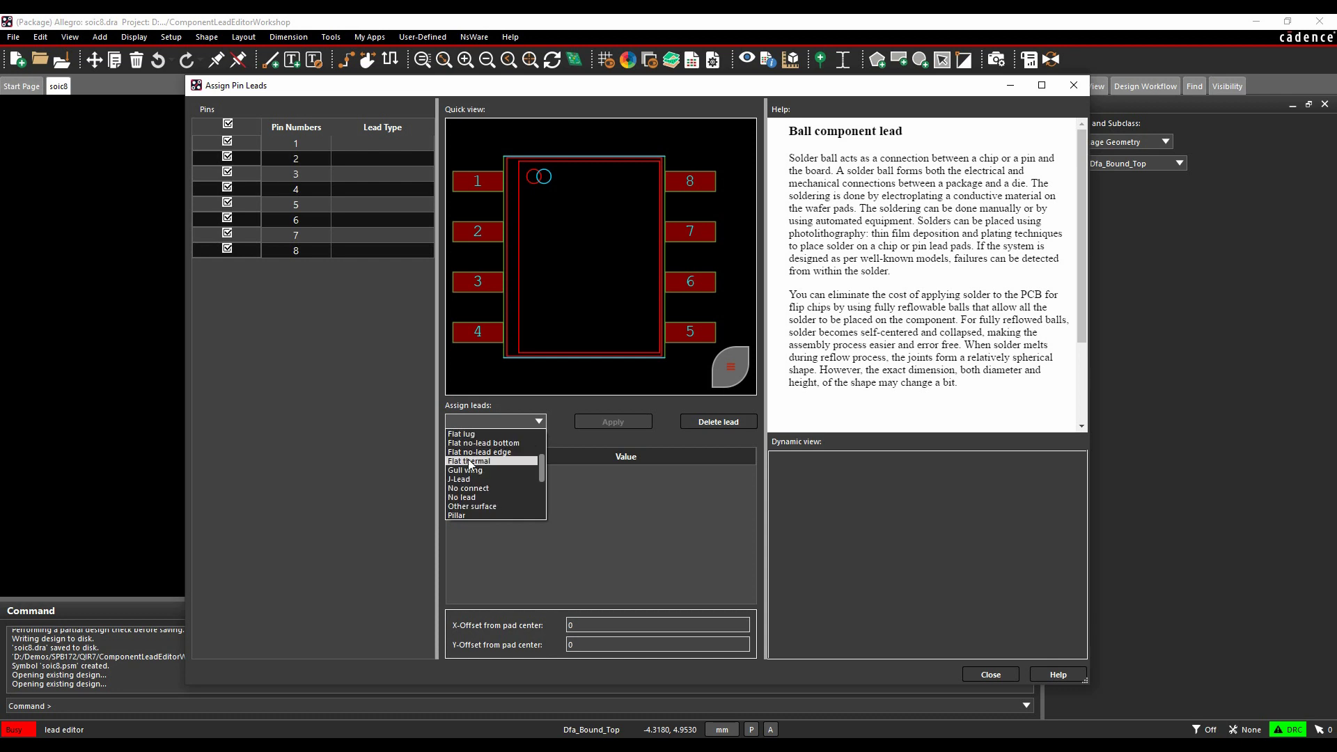
{"action": "scroll", "coordinate": [487, 488], "scroll_direction": "down", "scroll_amount": 2}
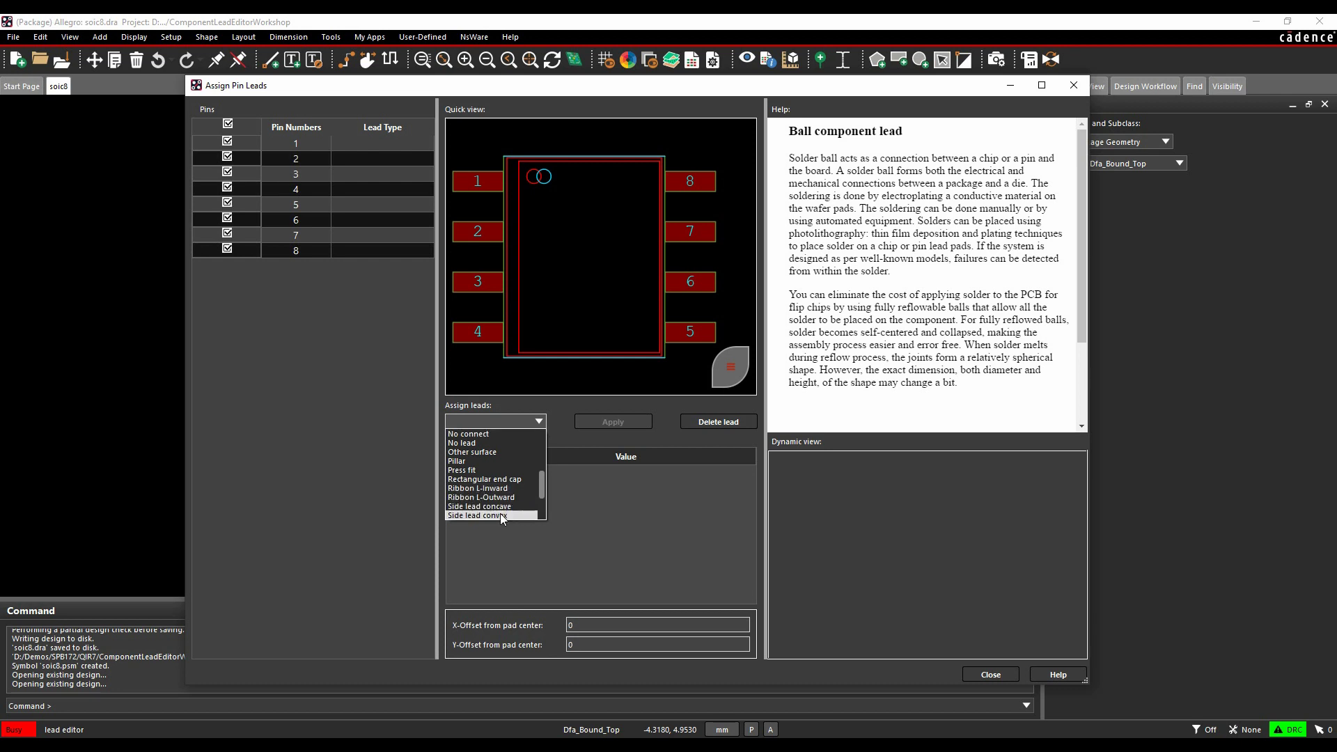
{"action": "scroll", "coordinate": [500, 507], "scroll_direction": "up", "scroll_amount": 2}
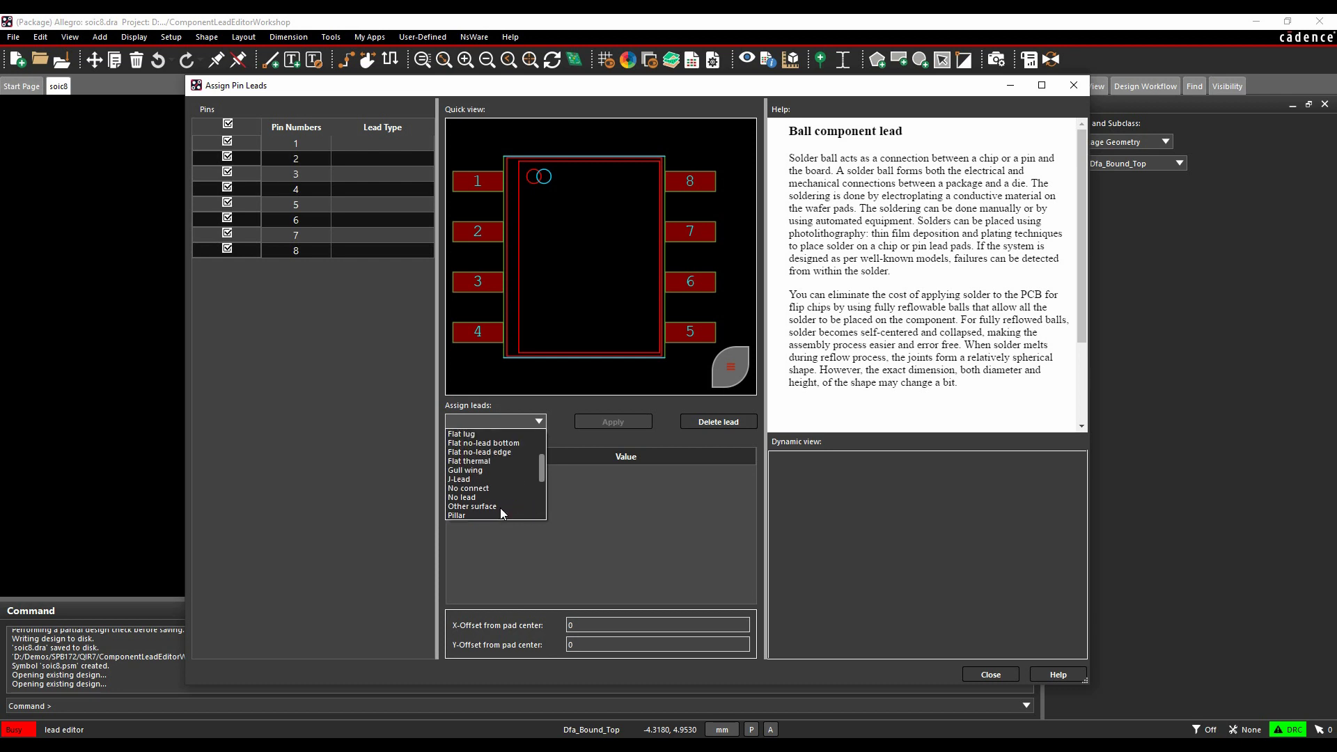
{"action": "left_click", "coordinate": [485, 471]}
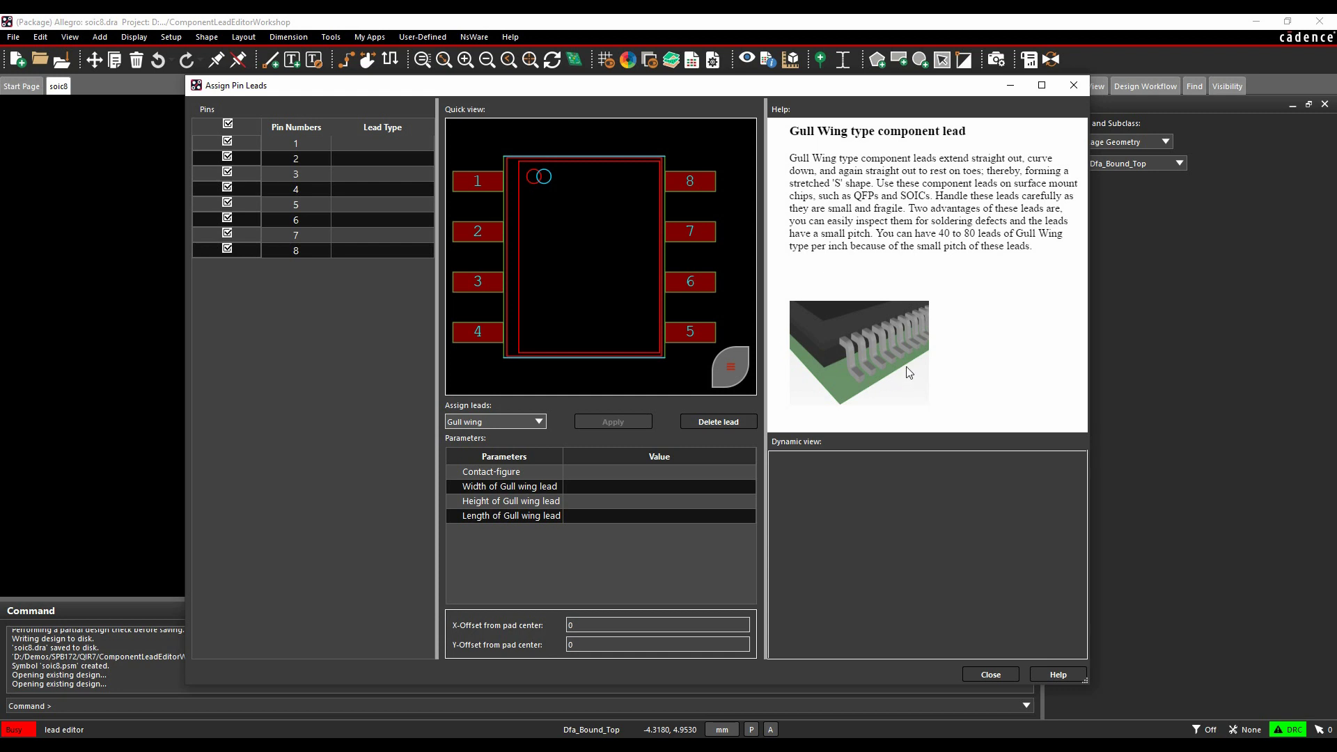
- Set the contact figure to a Rectangle of width .45 and height .52
{"action": "left_click", "coordinate": [672, 473]}
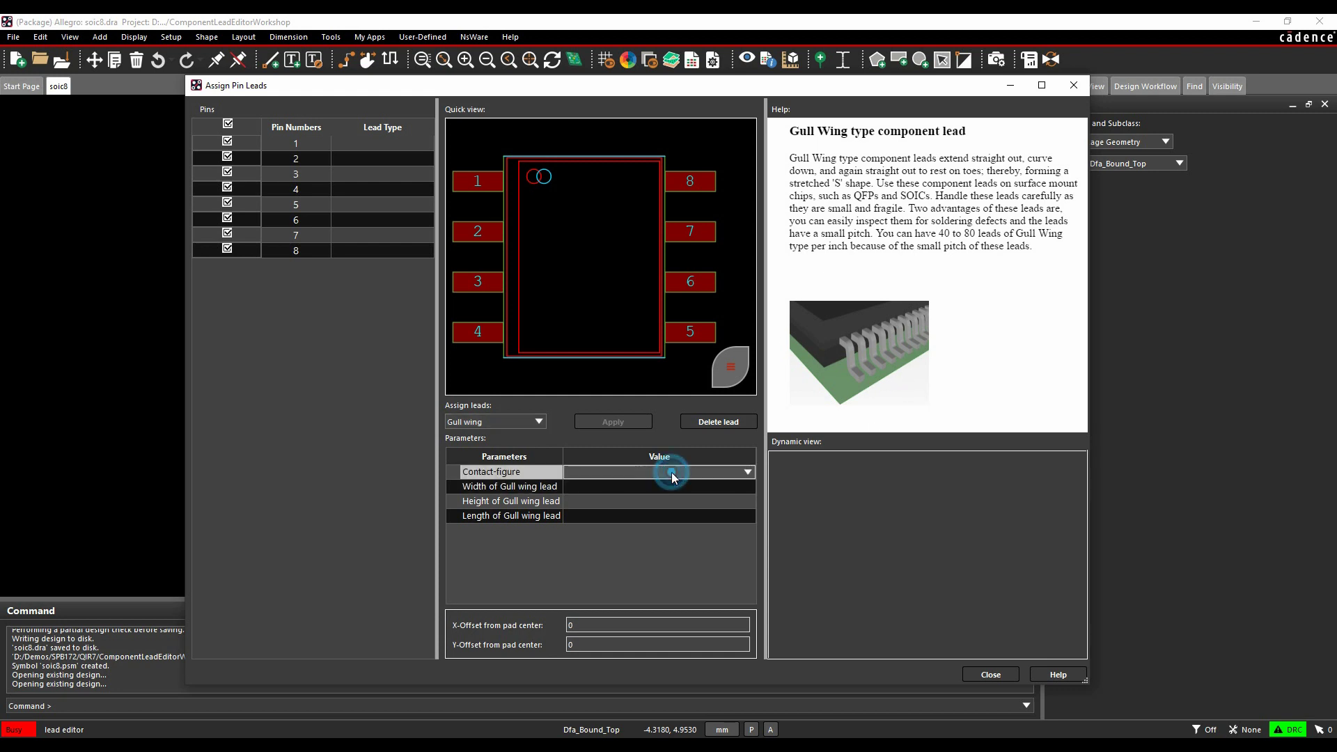
{"action": "left_click", "coordinate": [748, 474]}
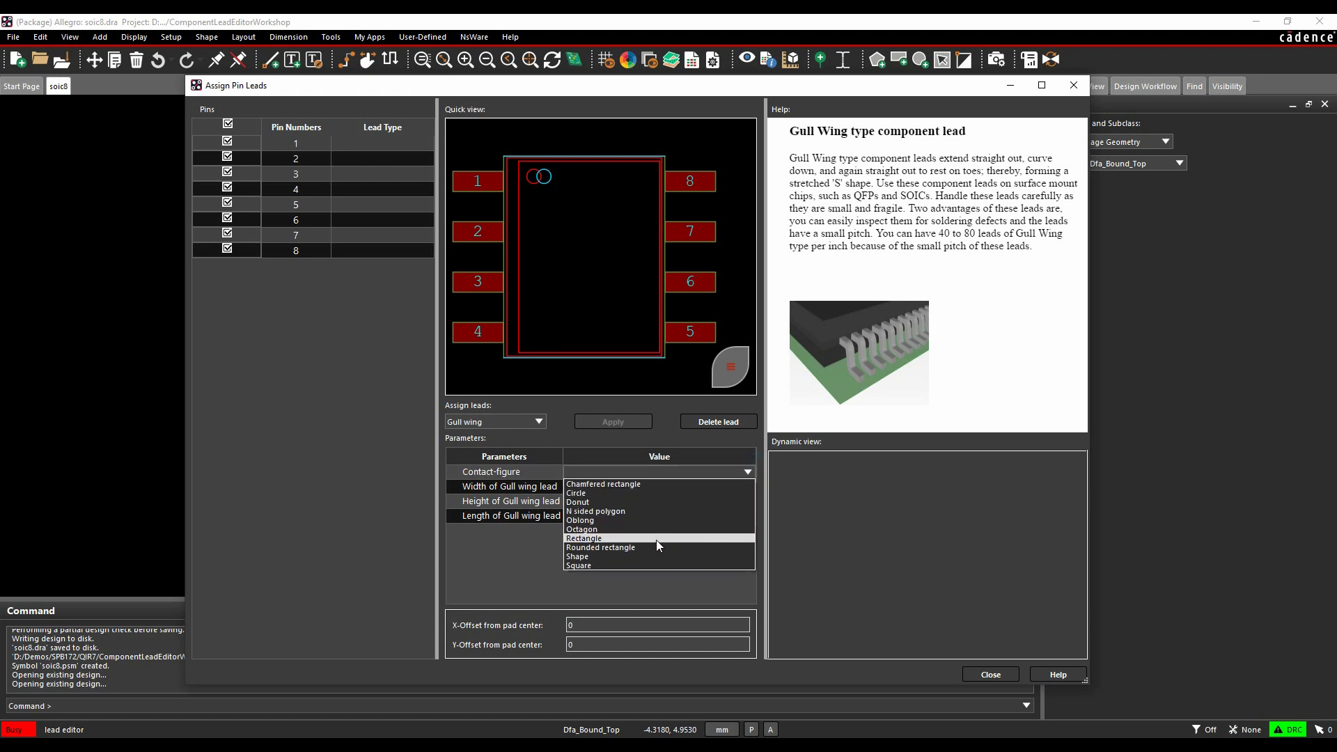
{"action": "left_click", "coordinate": [656, 540]}
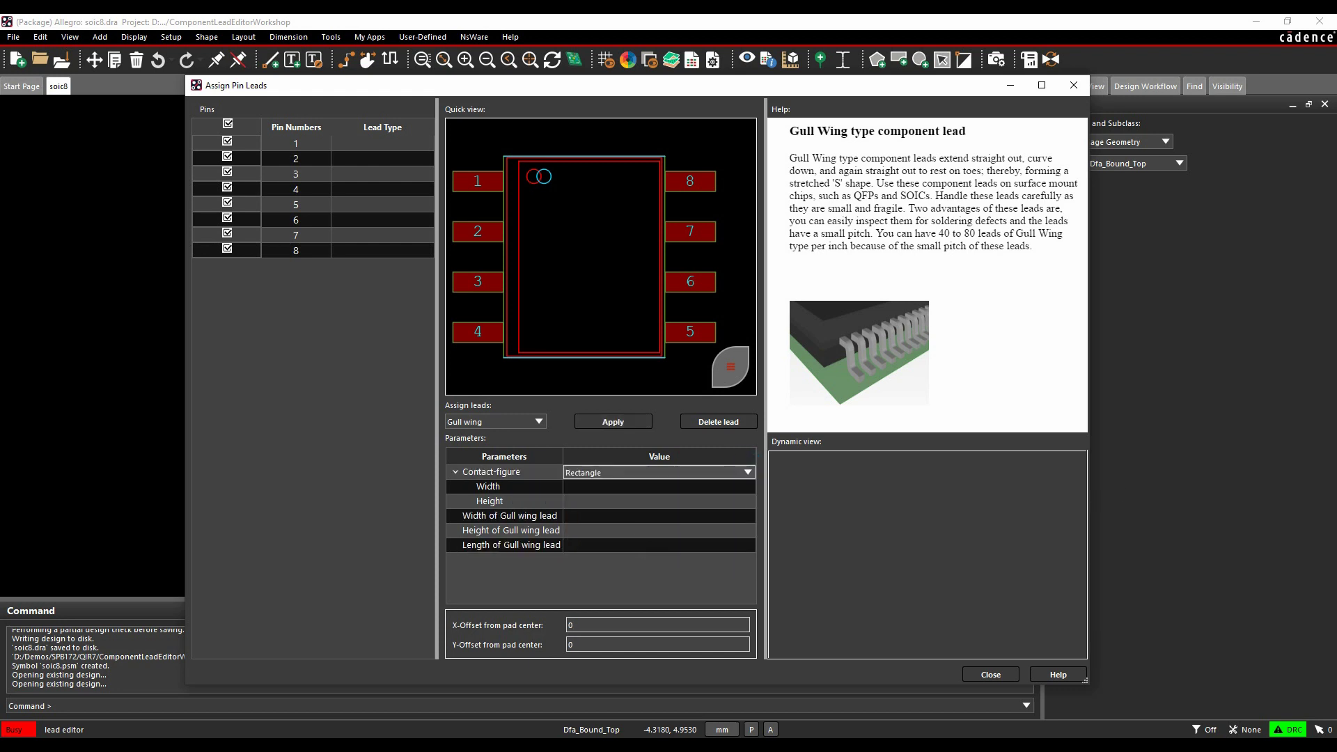
{"action": "left_click", "coordinate": [570, 625]}
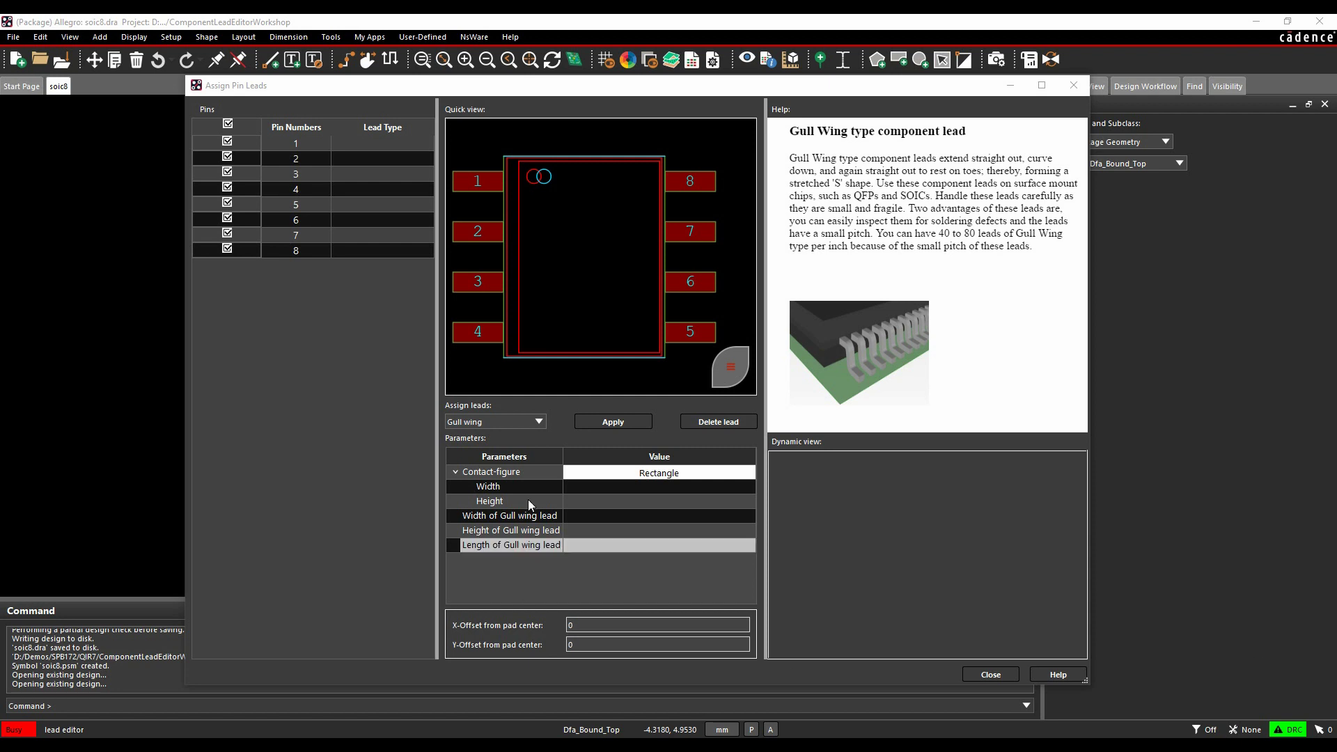
{"action": "left_click", "coordinate": [636, 487]}
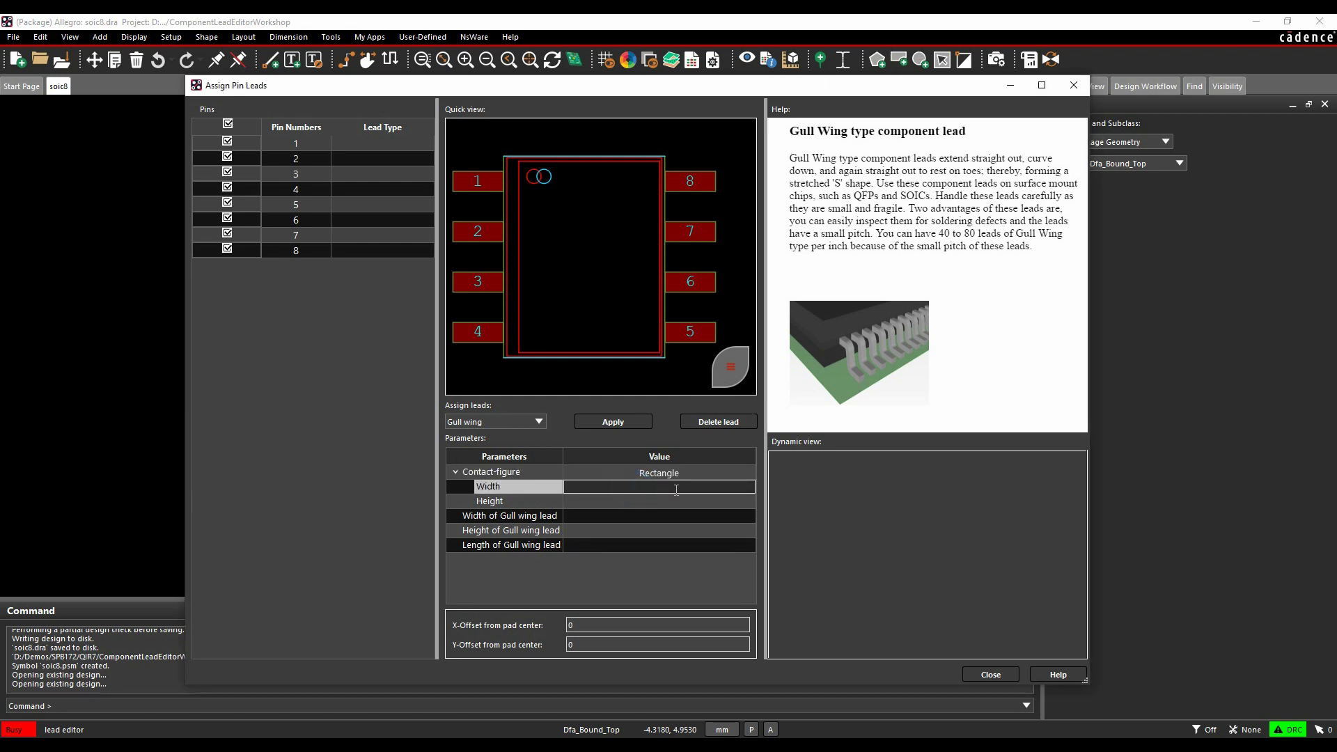
{"action": "type", "text": ".45"}
{"action": "left_click", "coordinate": [681, 501]}
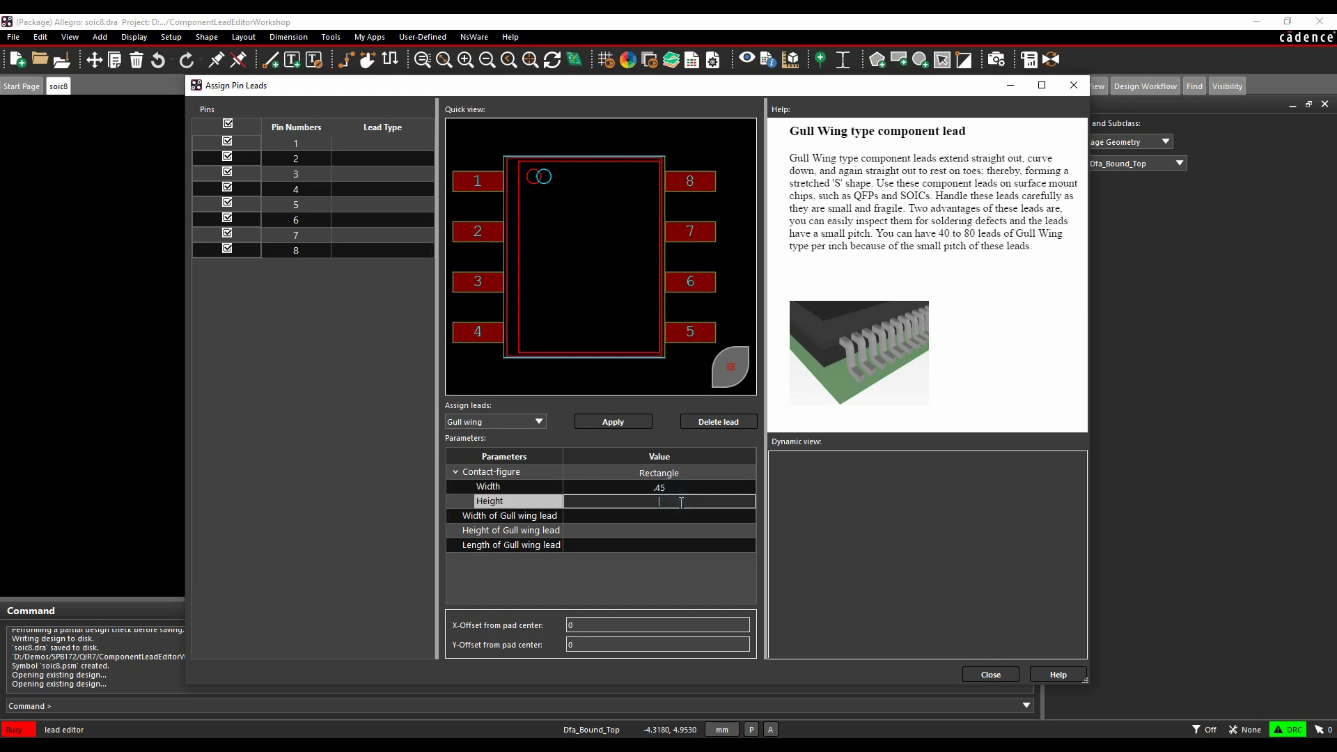
{"action": "type", "text": ".52"}
- Give the Gull wing lead width .45, height .52 and length .27
{"action": "left_click", "coordinate": [675, 519]}
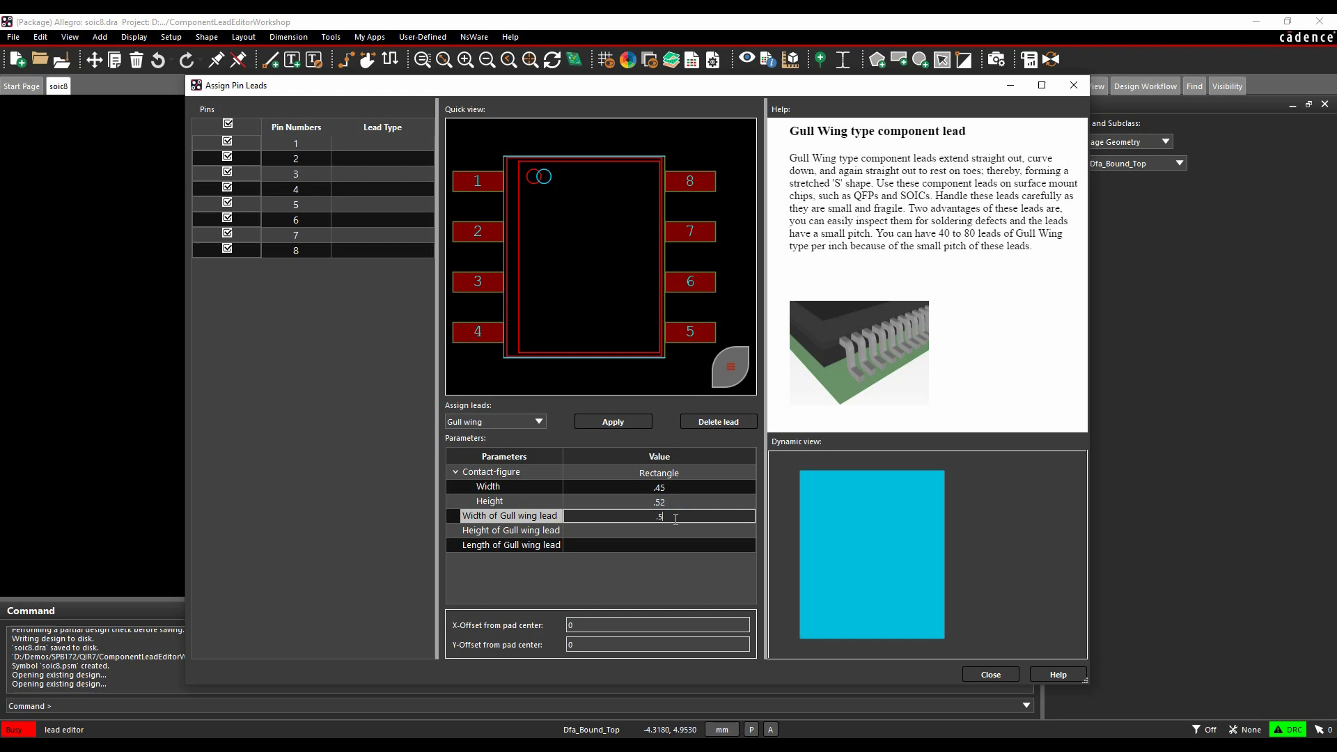
{"action": "type", "text": ".45"}
{"action": "left_click", "coordinate": [669, 531]}
{"action": "type", "text": "."}
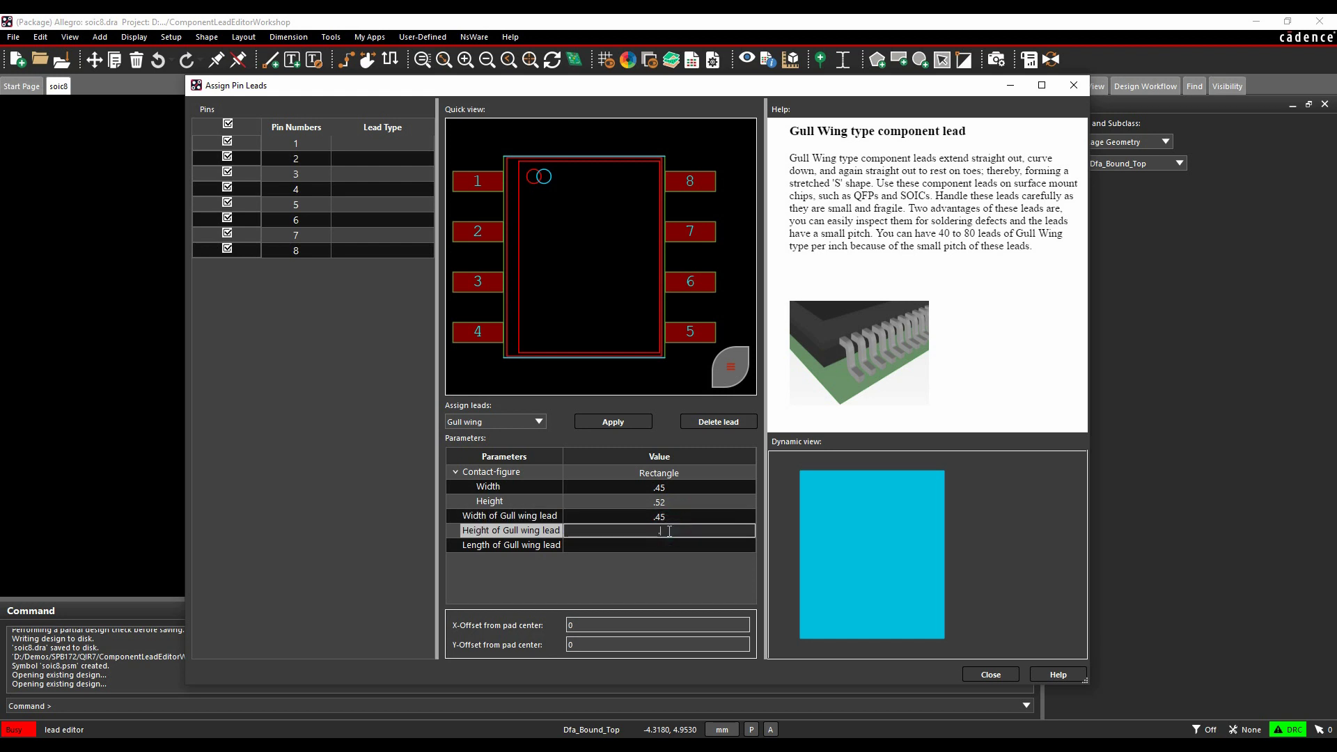
{"action": "type", "text": "52"}
{"action": "left_click", "coordinate": [655, 546]}
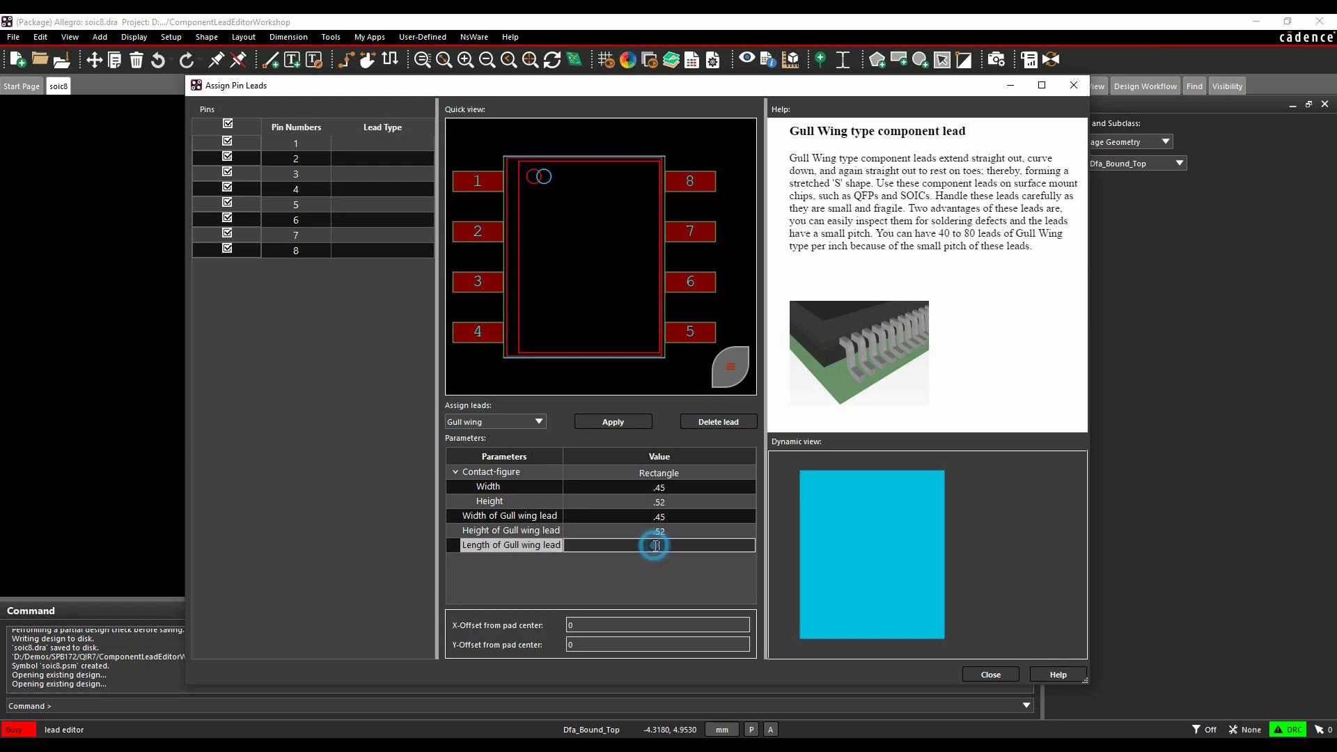
{"action": "type", "text": ".27"}
{"action": "key", "text": "Return"}
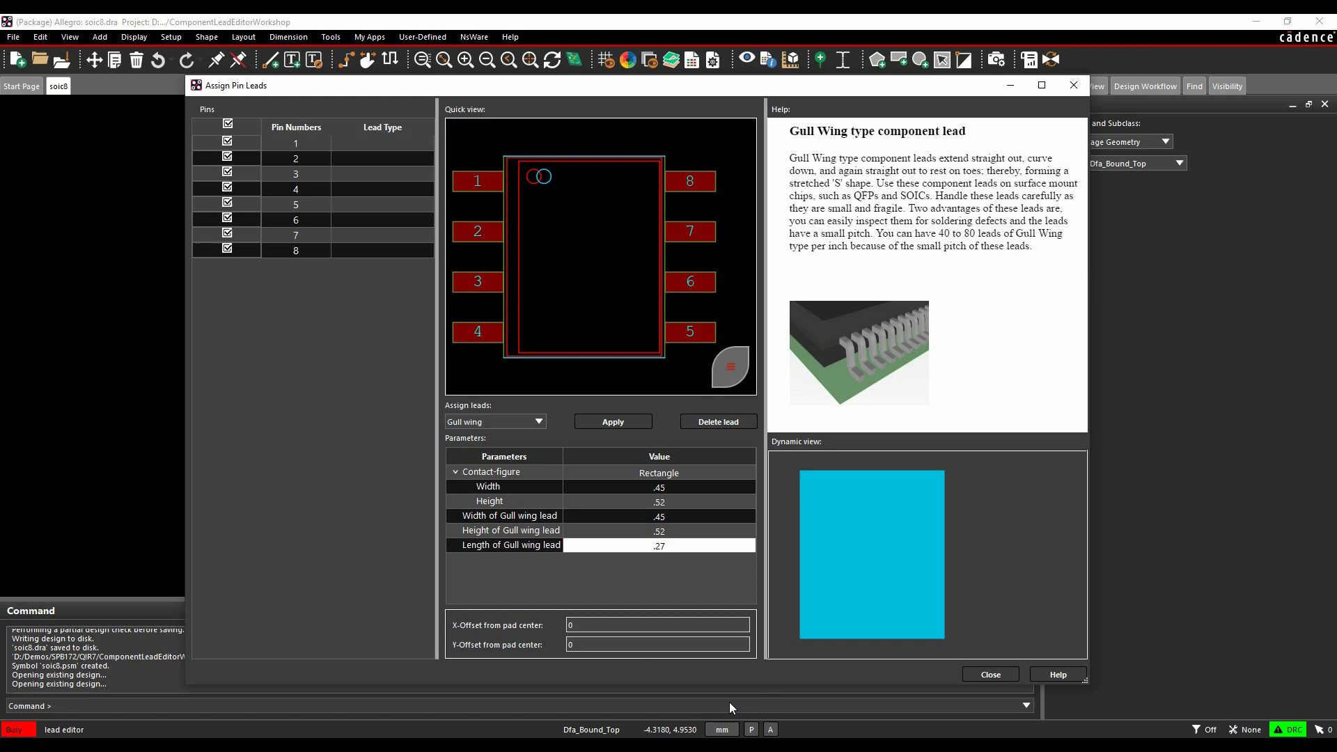
- Apply the Gull wing lead to all eight pins and close the lead assignment dialog
{"action": "left_click", "coordinate": [621, 422]}
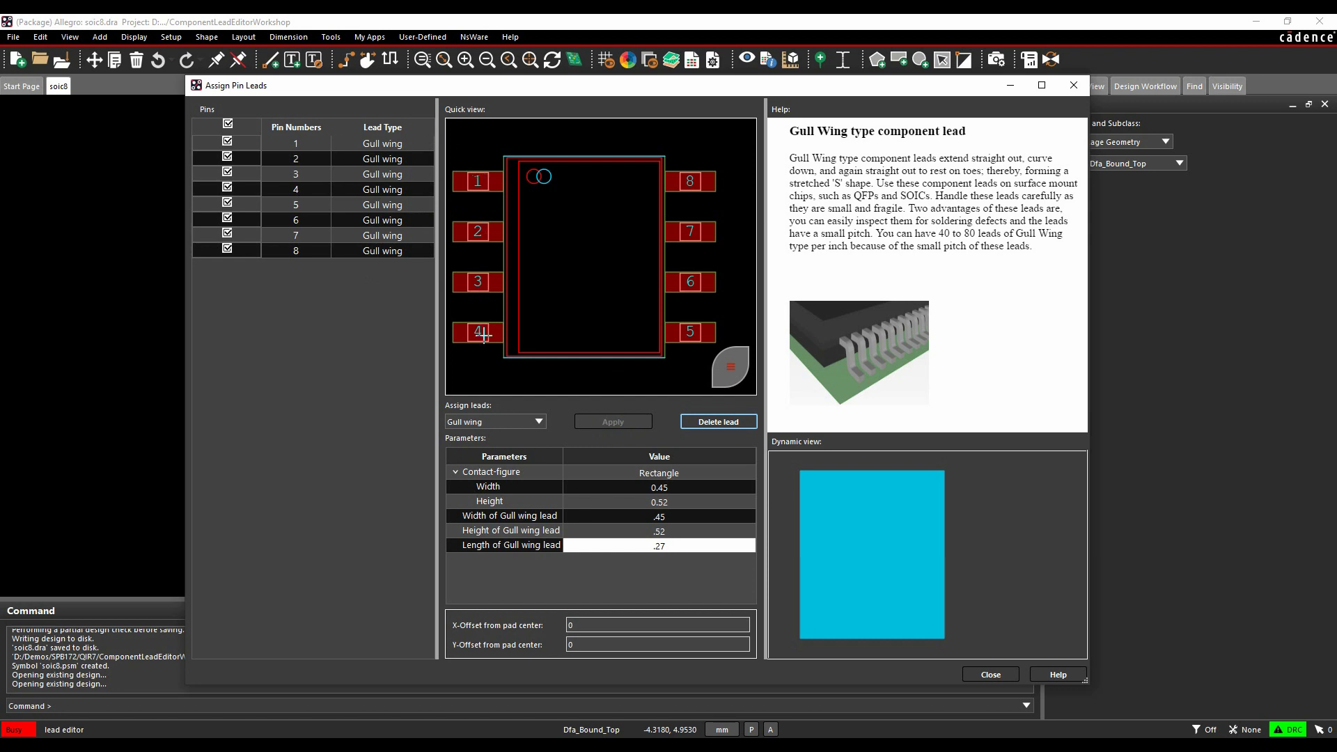
{"action": "left_click", "coordinate": [992, 674]}
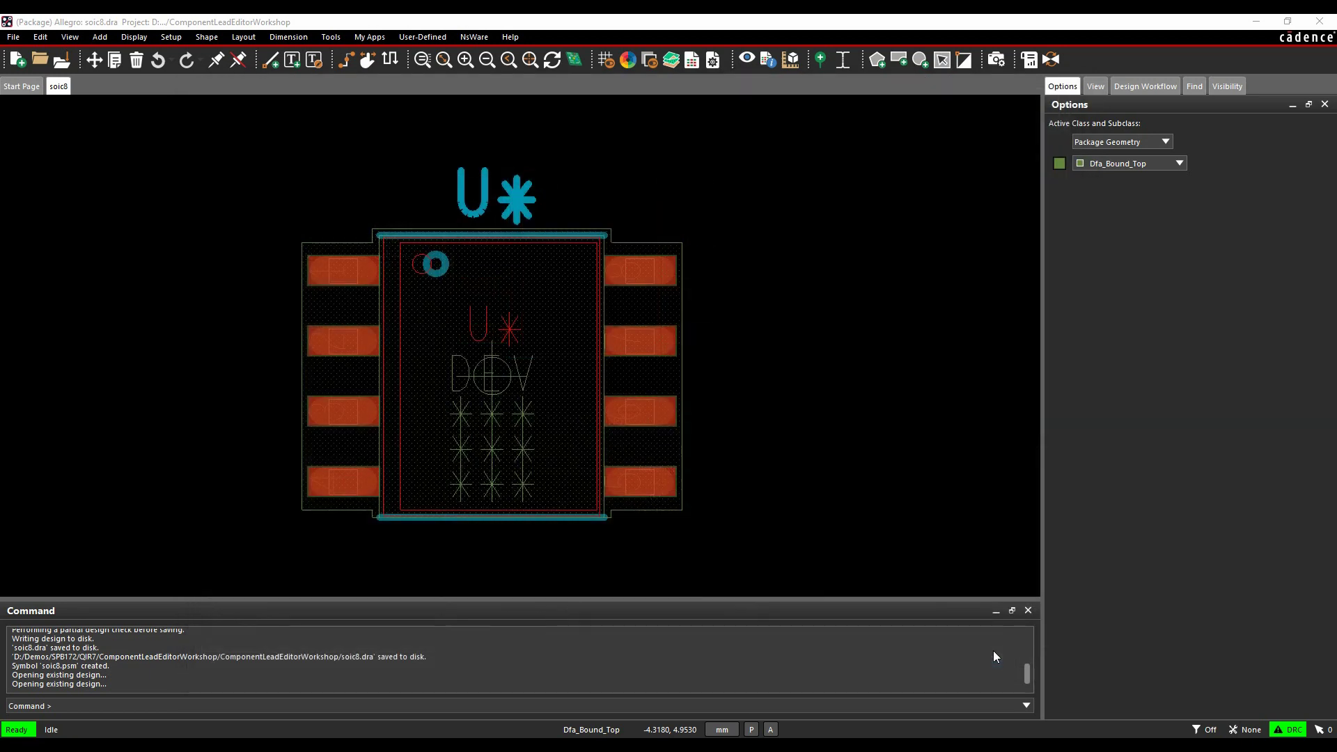
{"action": "scroll", "coordinate": [656, 289], "scroll_direction": "up", "scroll_amount": 1}
{"action": "scroll", "coordinate": [657, 289], "scroll_direction": "up", "scroll_amount": 1}
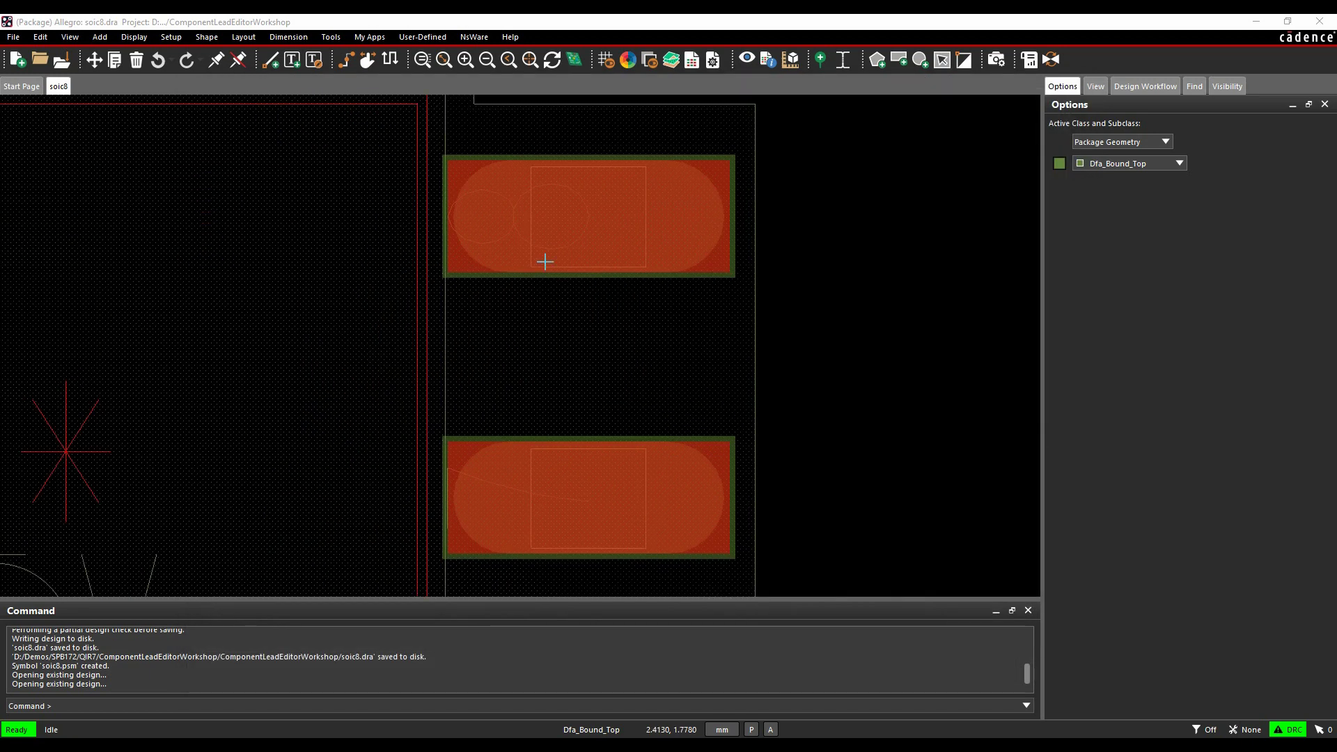
{"action": "scroll", "coordinate": [527, 260], "scroll_direction": "down", "scroll_amount": 1}
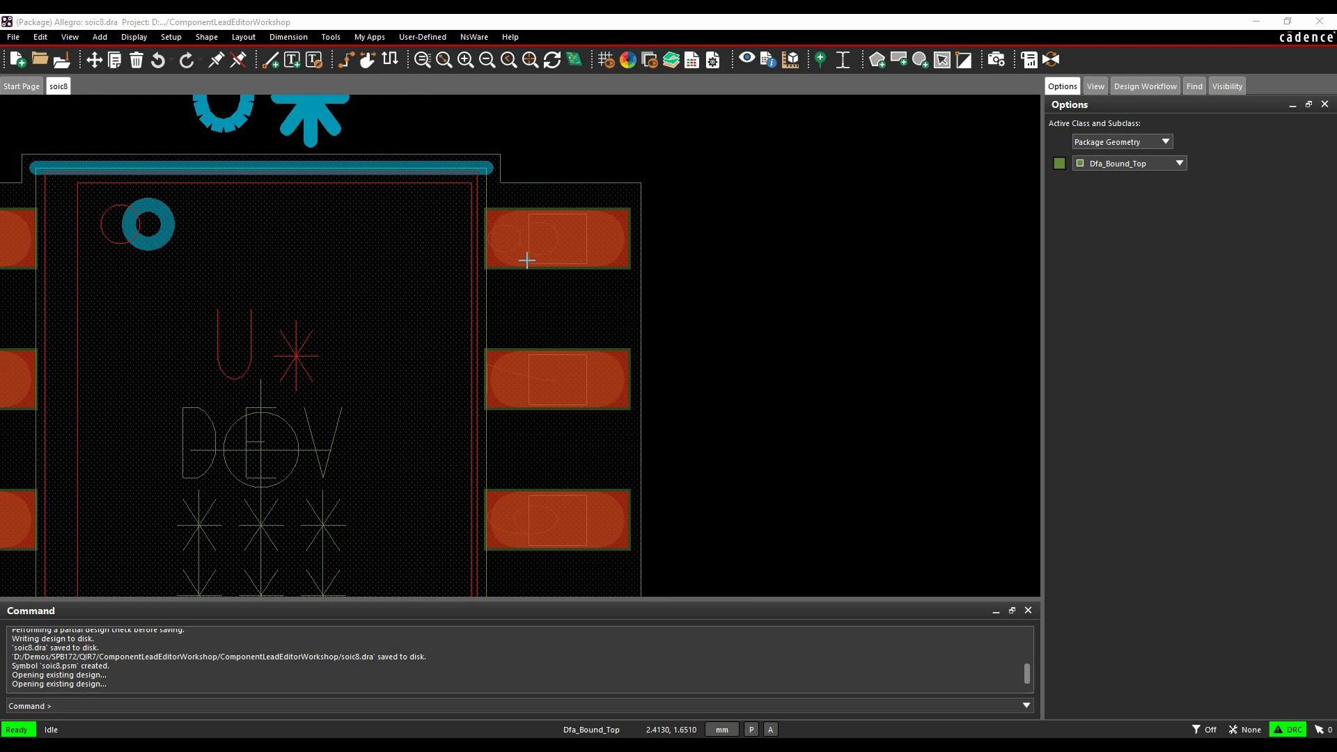
- Show only Geometry Component_Lead and Top Pin in the Color Dialog, then restore all layers and close
{"action": "left_click", "coordinate": [632, 61]}
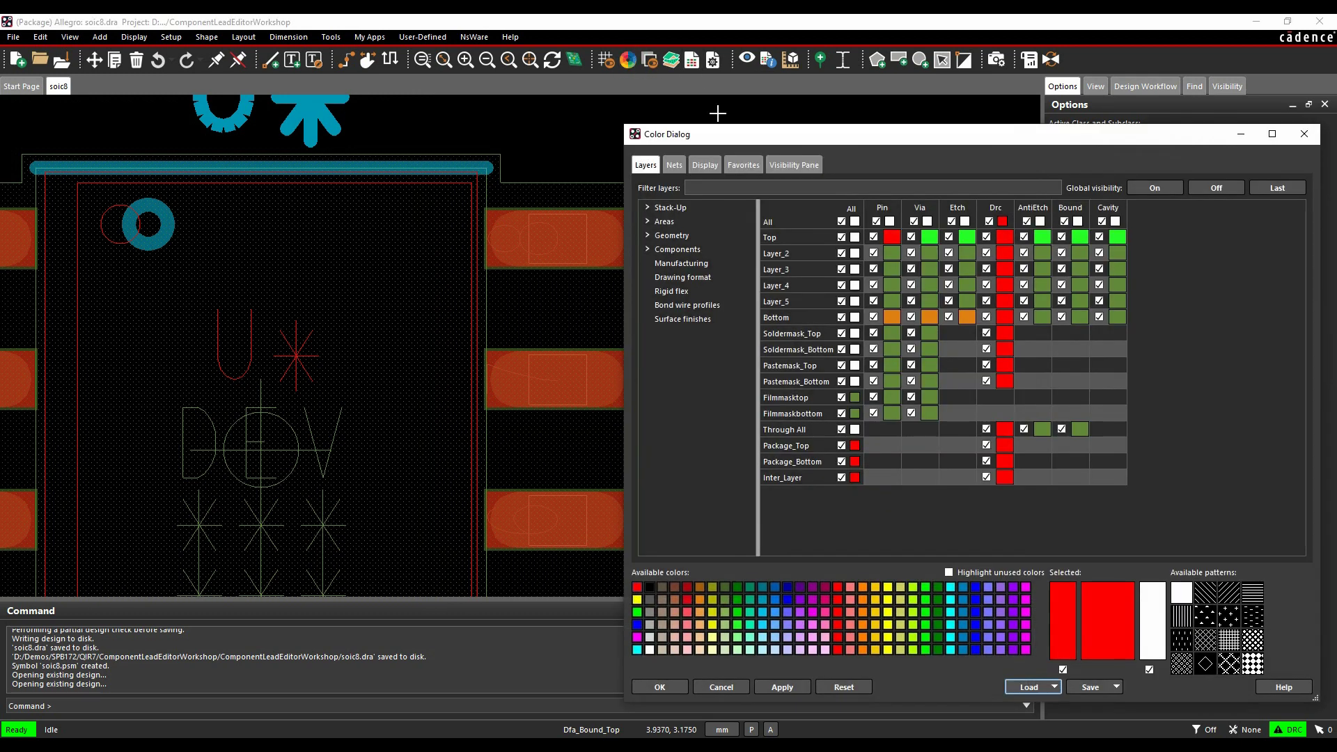
{"action": "left_click", "coordinate": [671, 236]}
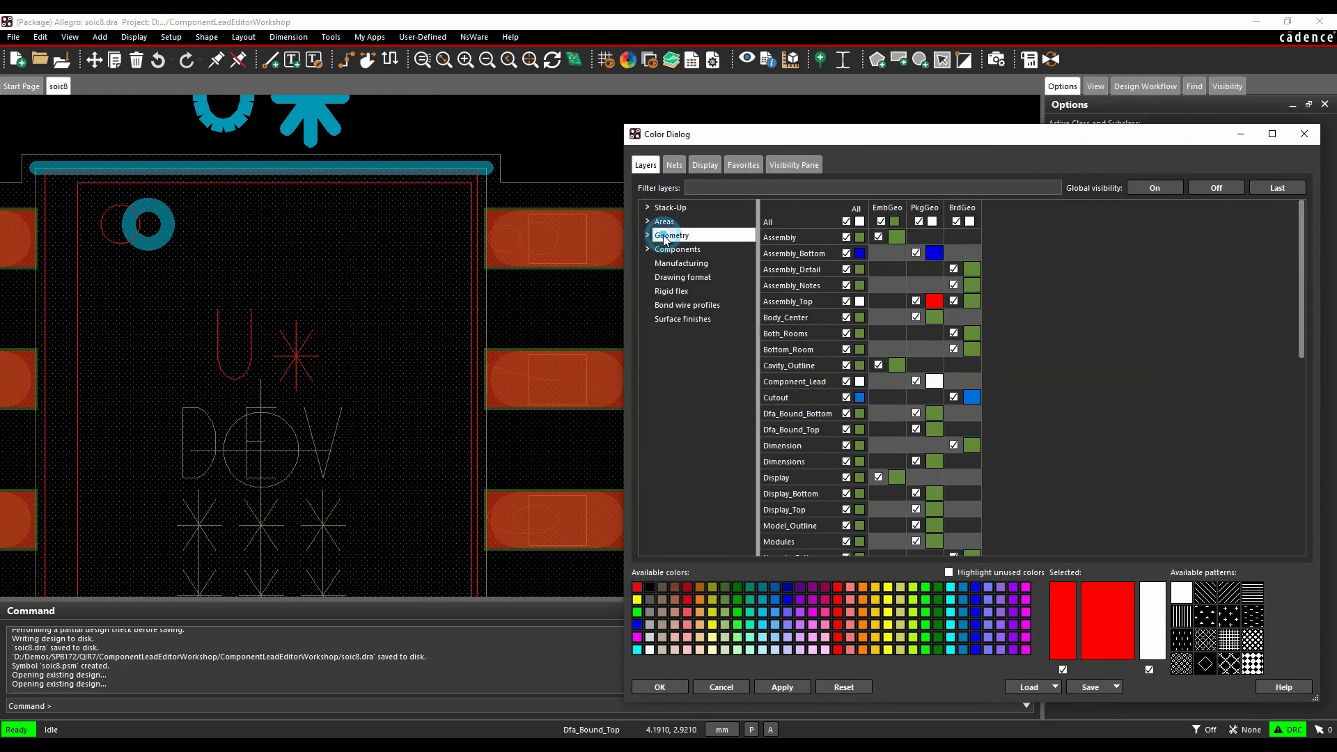
{"action": "left_click", "coordinate": [1216, 188]}
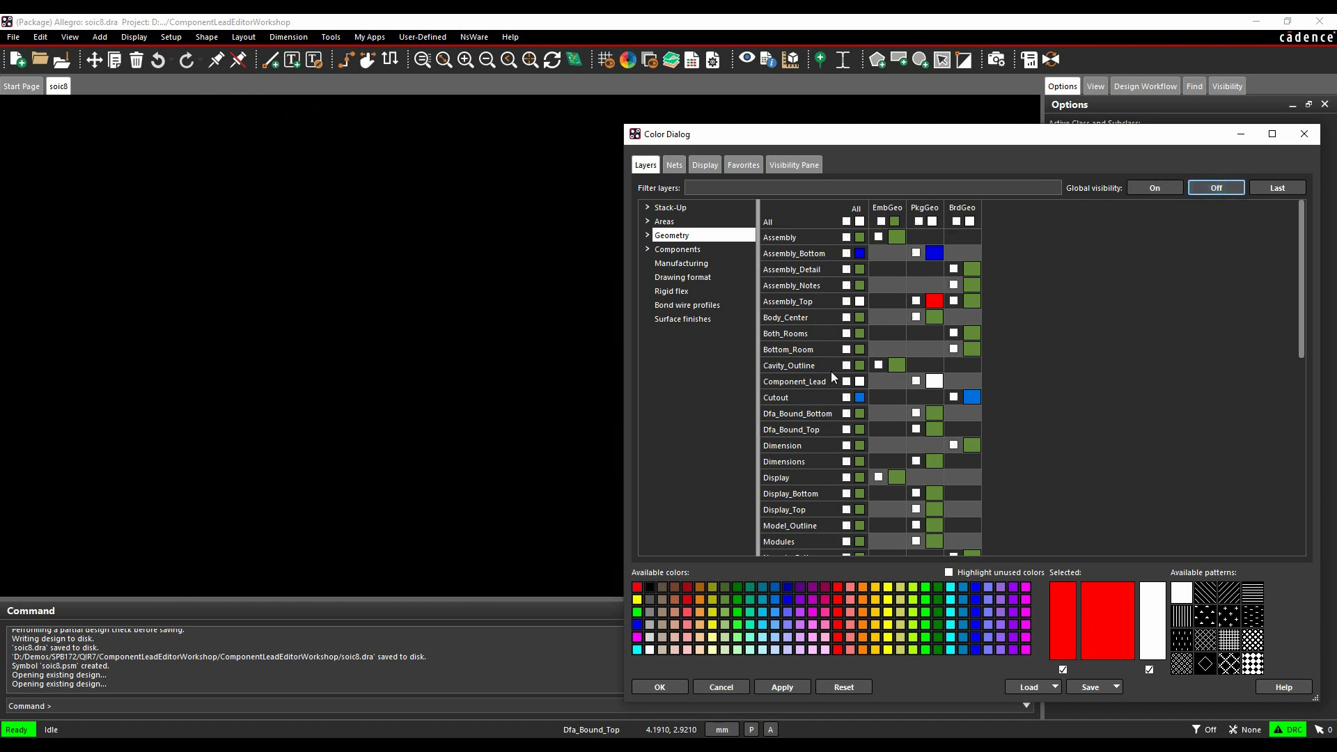
{"action": "left_click", "coordinate": [846, 380]}
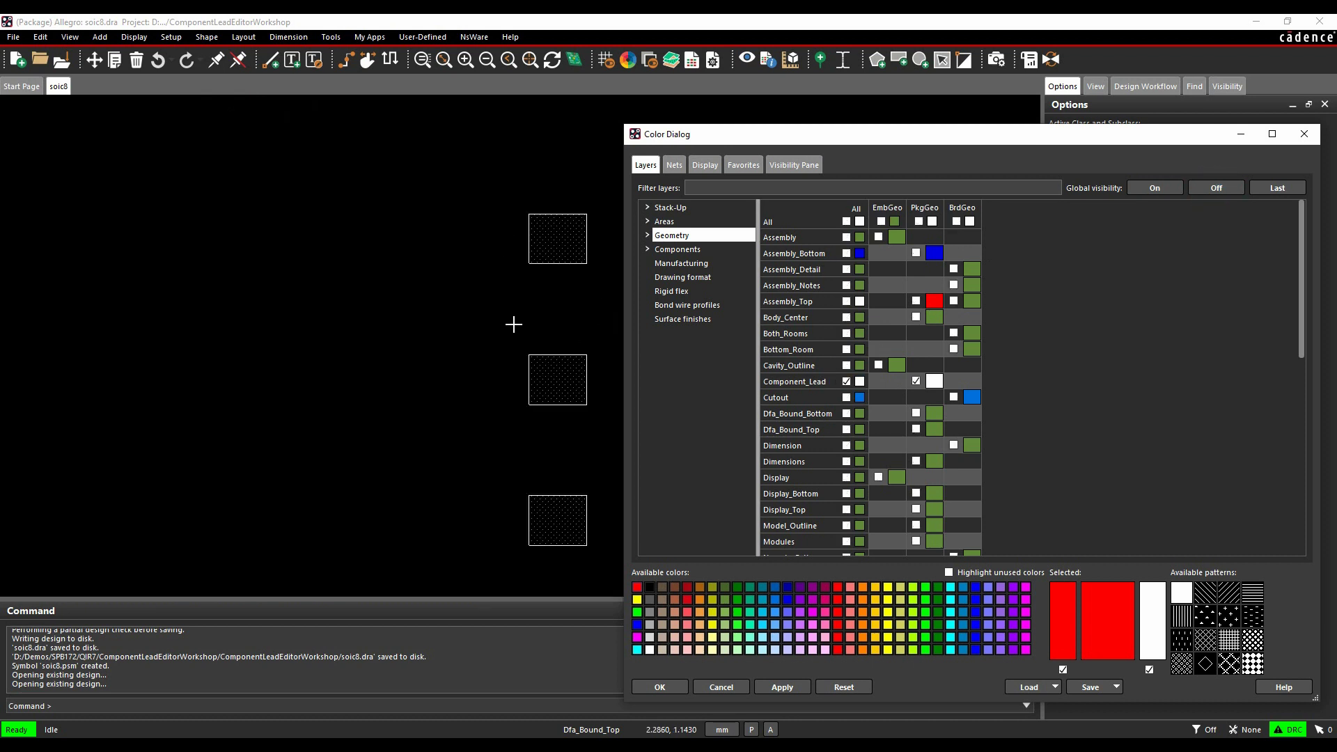
{"action": "left_click", "coordinate": [670, 207]}
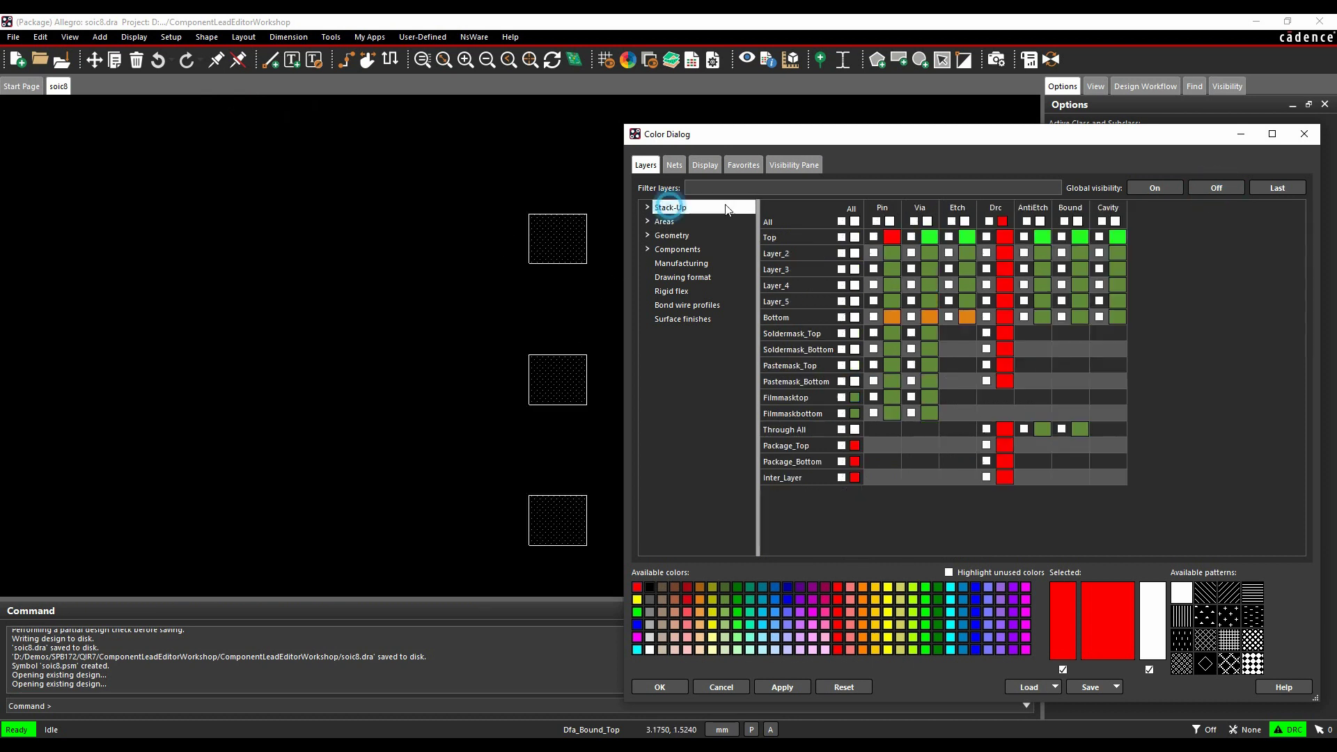
{"action": "left_click", "coordinate": [873, 237]}
{"action": "scroll", "coordinate": [444, 317], "scroll_direction": "down", "scroll_amount": 1}
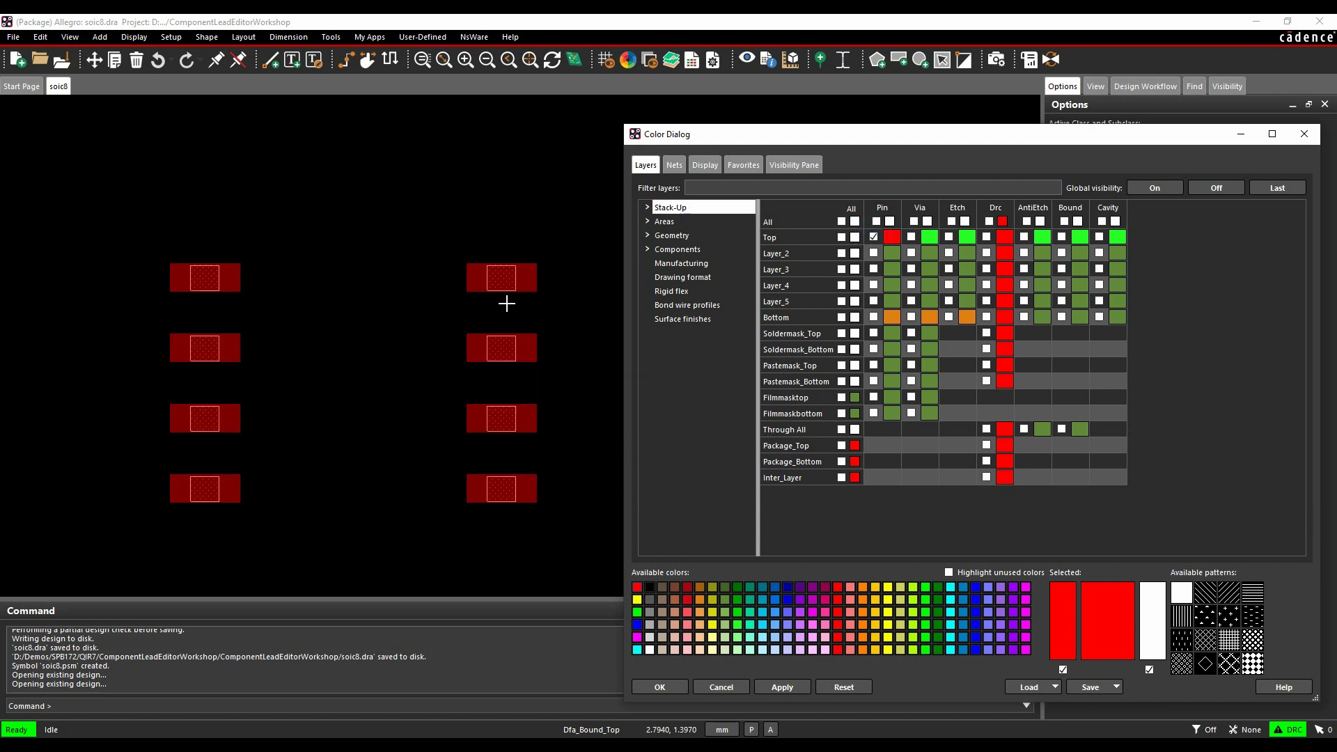
{"action": "left_click", "coordinate": [1154, 188]}
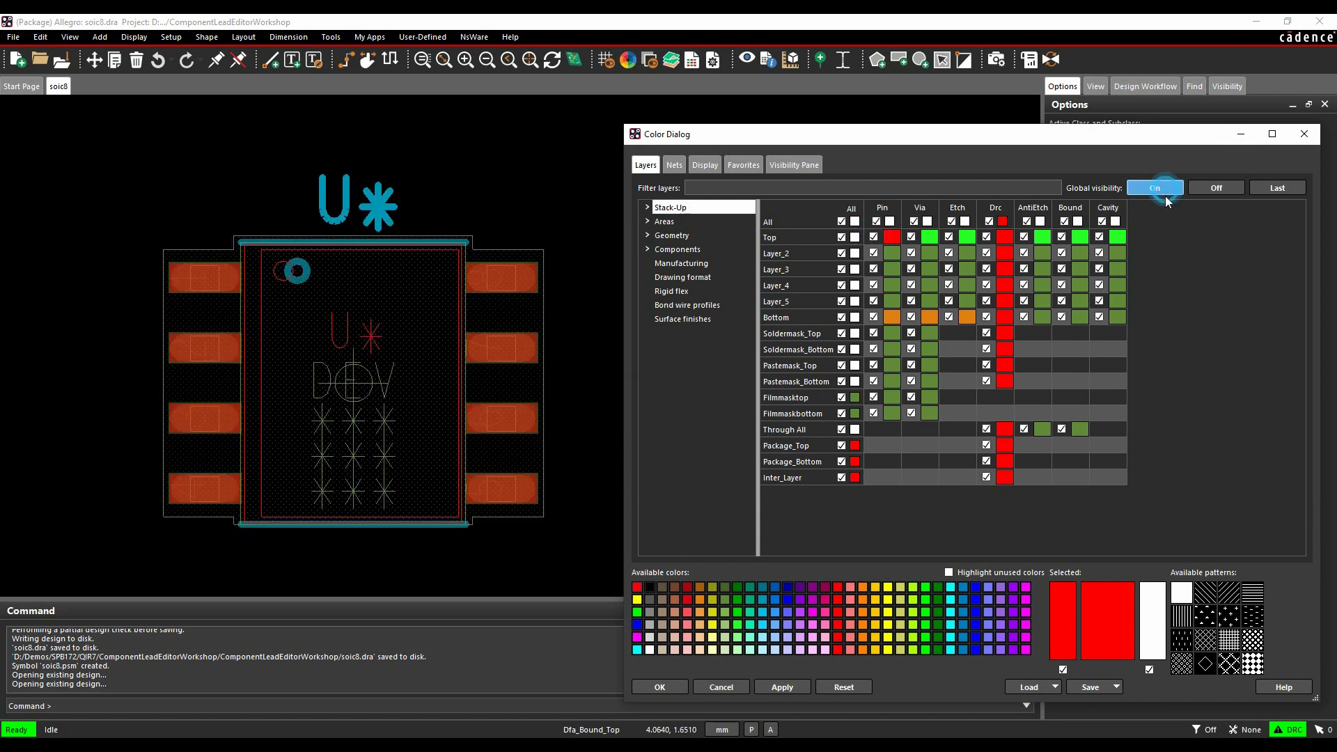
{"action": "left_click", "coordinate": [660, 688]}
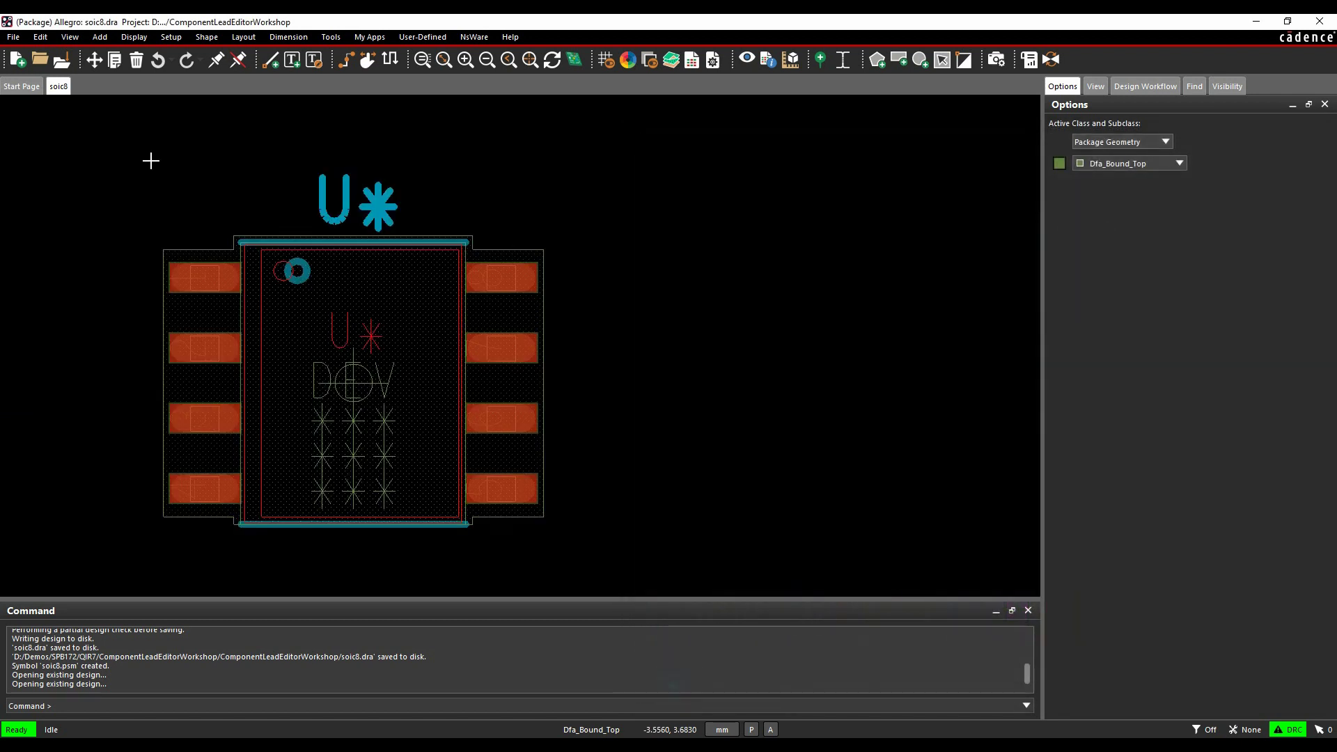
- Save soic8.dra over the existing file and open mdpc2a.dra from Recent Designs
{"action": "left_click", "coordinate": [63, 62]}
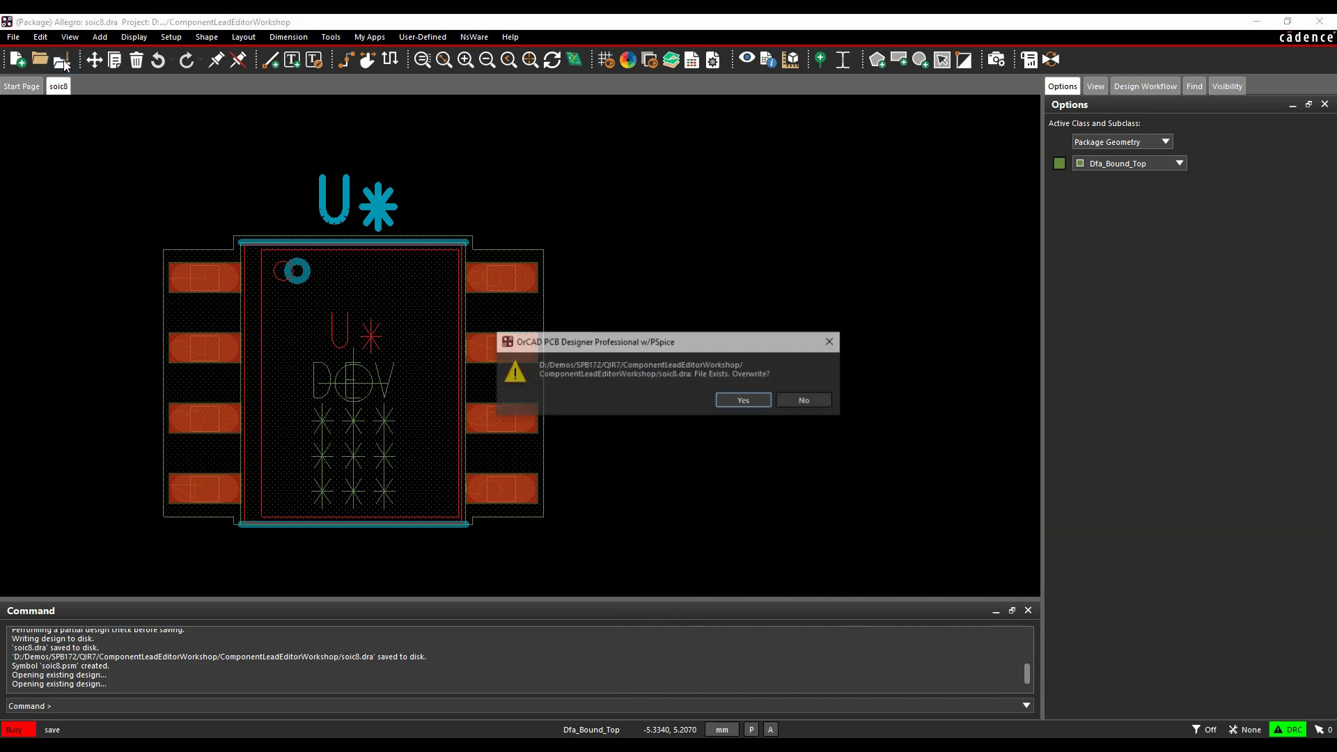
{"action": "left_click", "coordinate": [742, 401]}
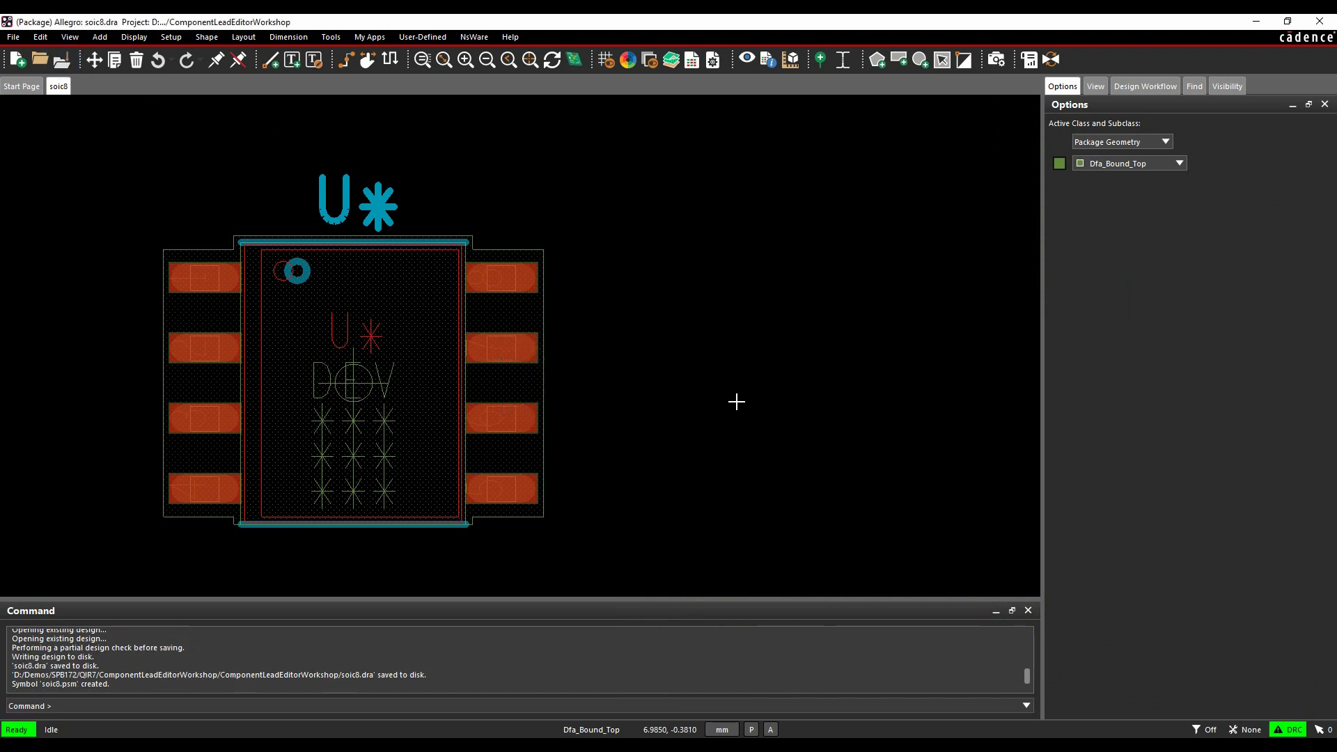
{"action": "left_click", "coordinate": [13, 37]}
{"action": "left_click", "coordinate": [61, 318]}
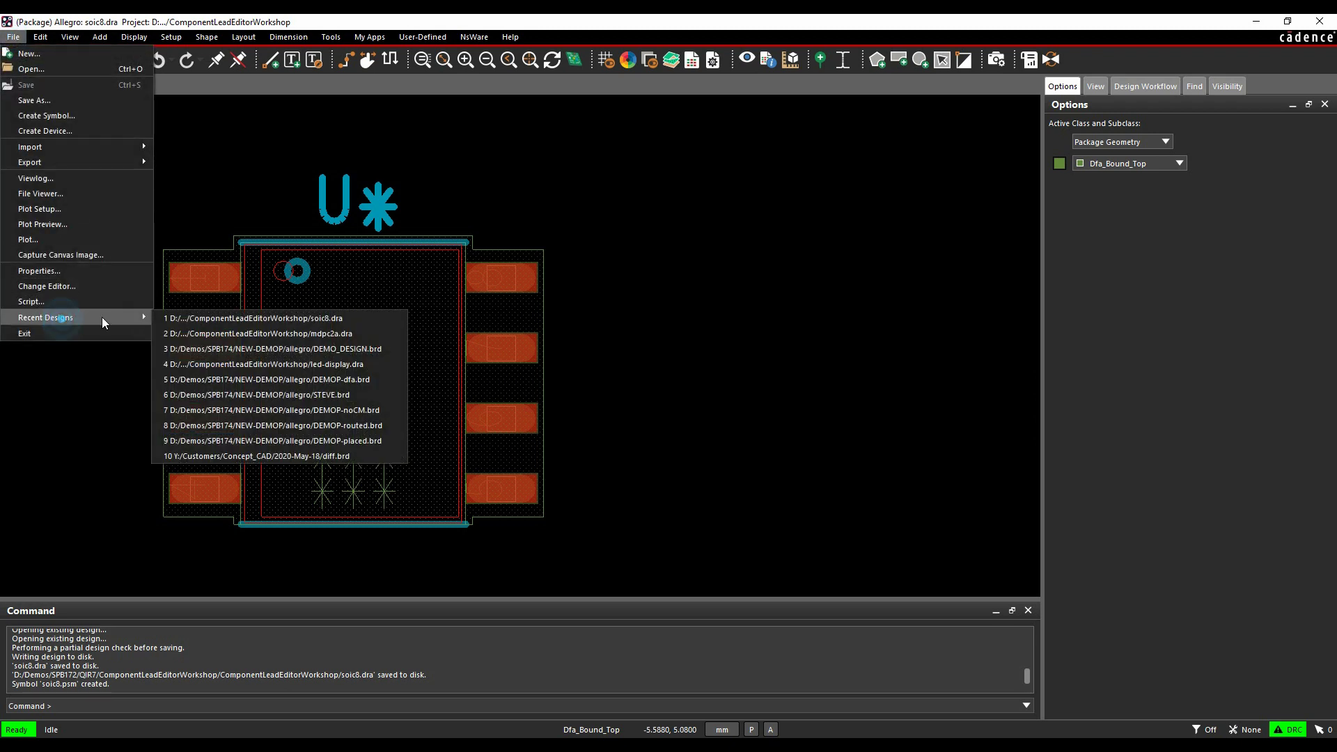
{"action": "left_click", "coordinate": [279, 334]}
- Accept updating mdpc2a.dra to the current release
{"action": "left_click", "coordinate": [742, 405]}
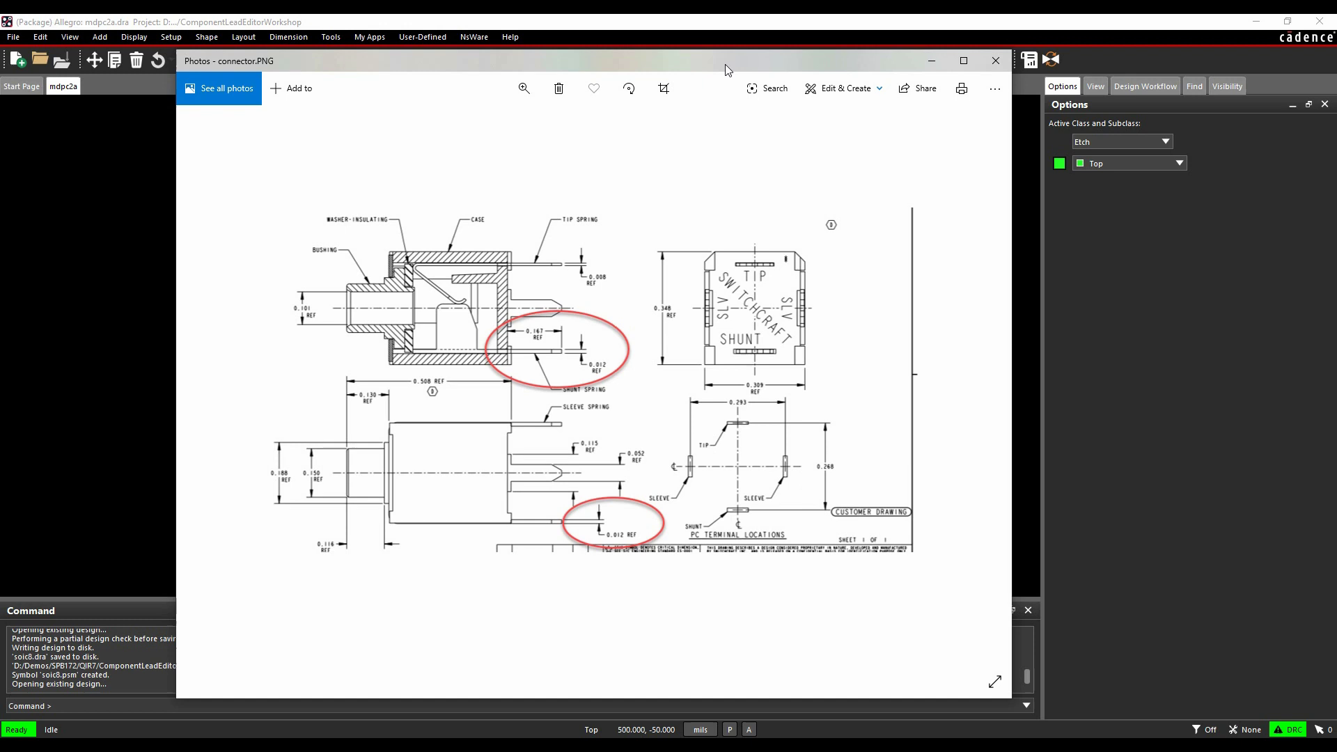
- Drag the connector.PNG Photos window off to the right to uncover the mdpc2a footprint
{"action": "left_click_drag", "start_coordinate": [715, 61], "coordinate": [1336, 81]}
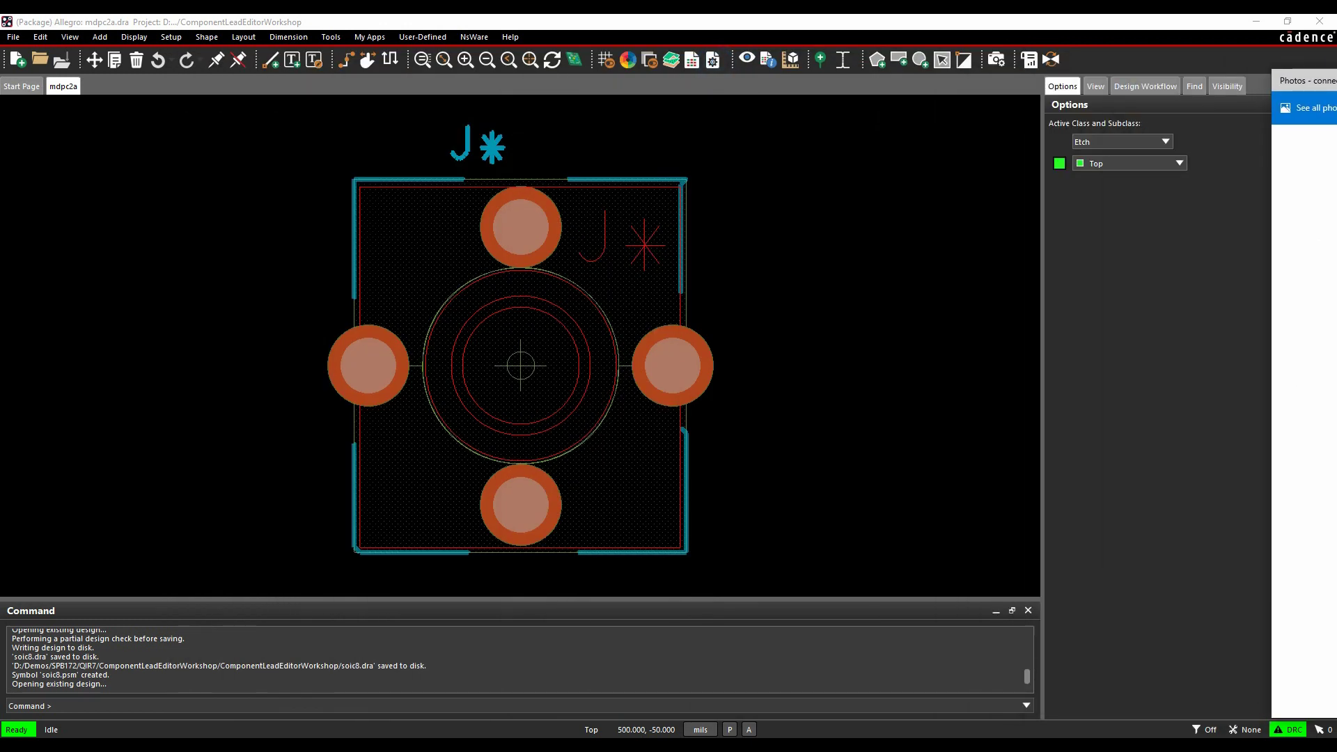
- In Assign Pin Leads, select pins 1 and 2 and choose the Through rectangular lead type
{"action": "left_click", "coordinate": [1156, 313]}
{"action": "left_click", "coordinate": [171, 36]}
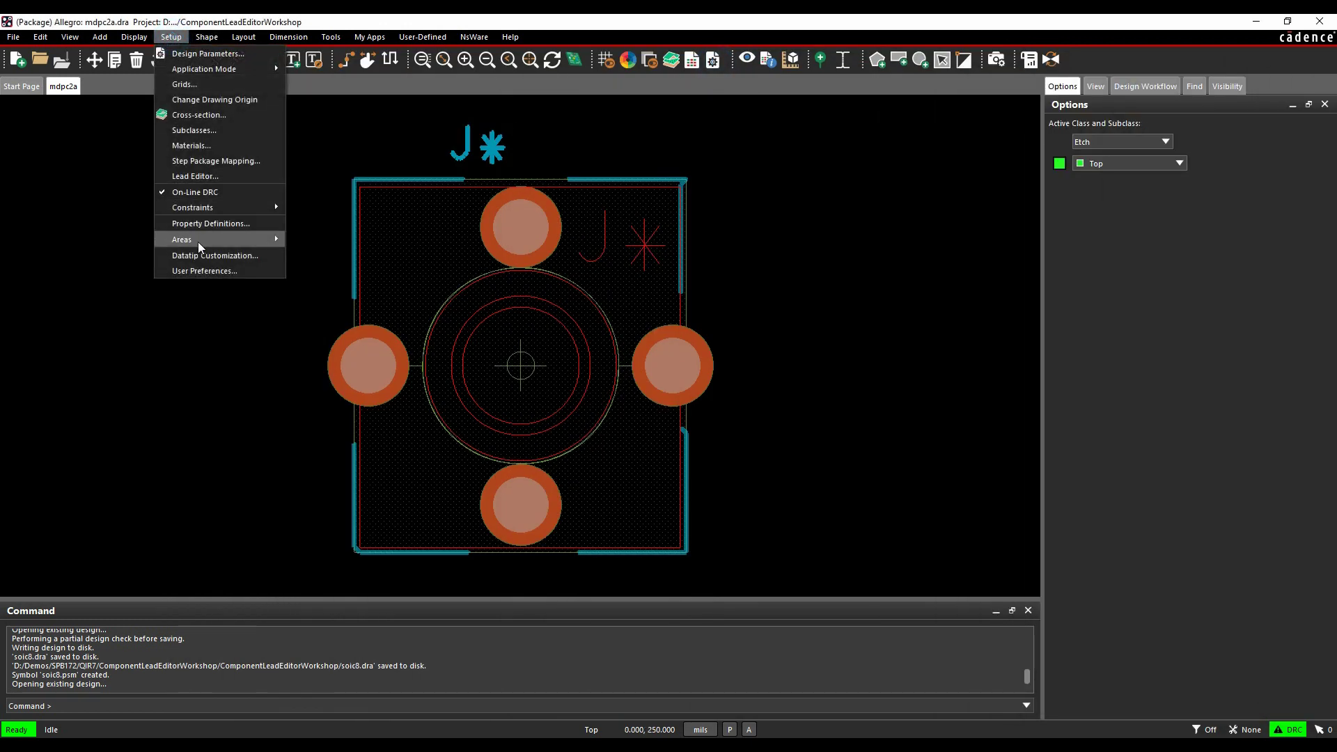
{"action": "left_click", "coordinate": [201, 175]}
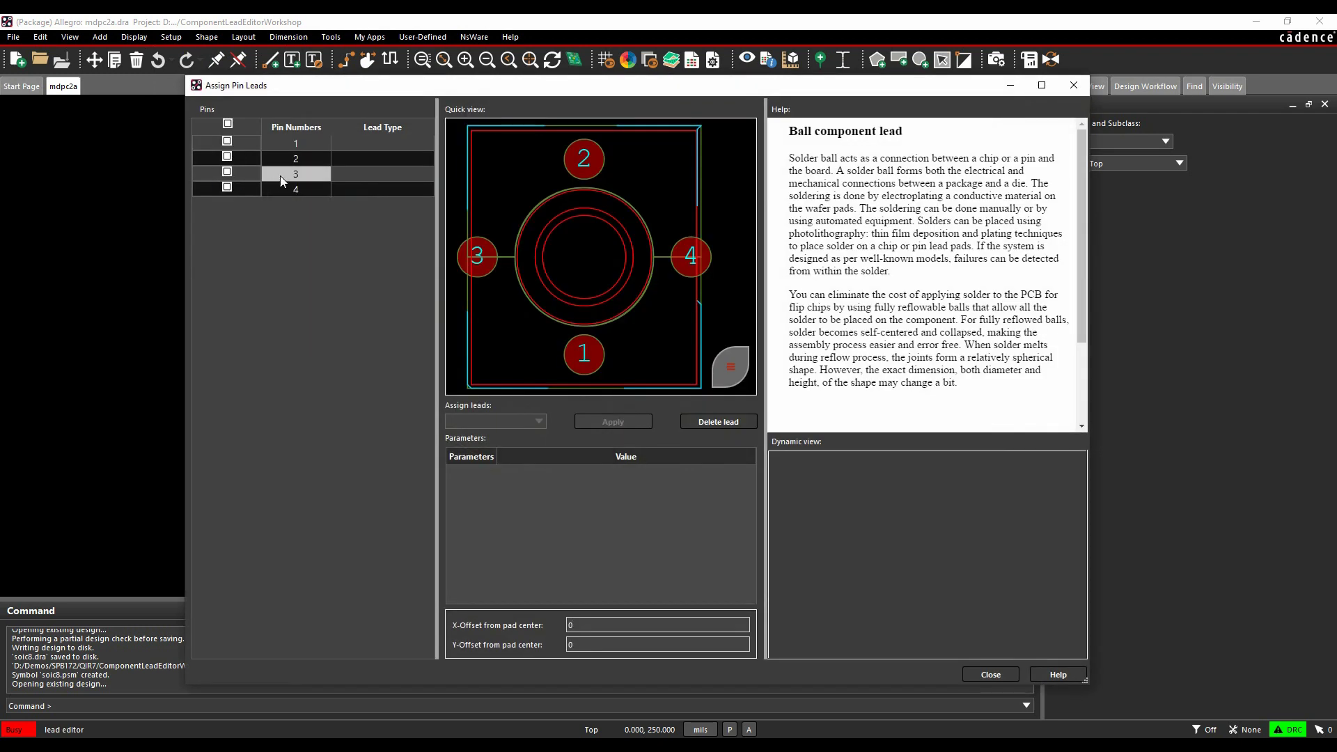
{"action": "left_click", "coordinate": [578, 624]}
{"action": "left_click", "coordinate": [227, 140]}
{"action": "left_click", "coordinate": [227, 156]}
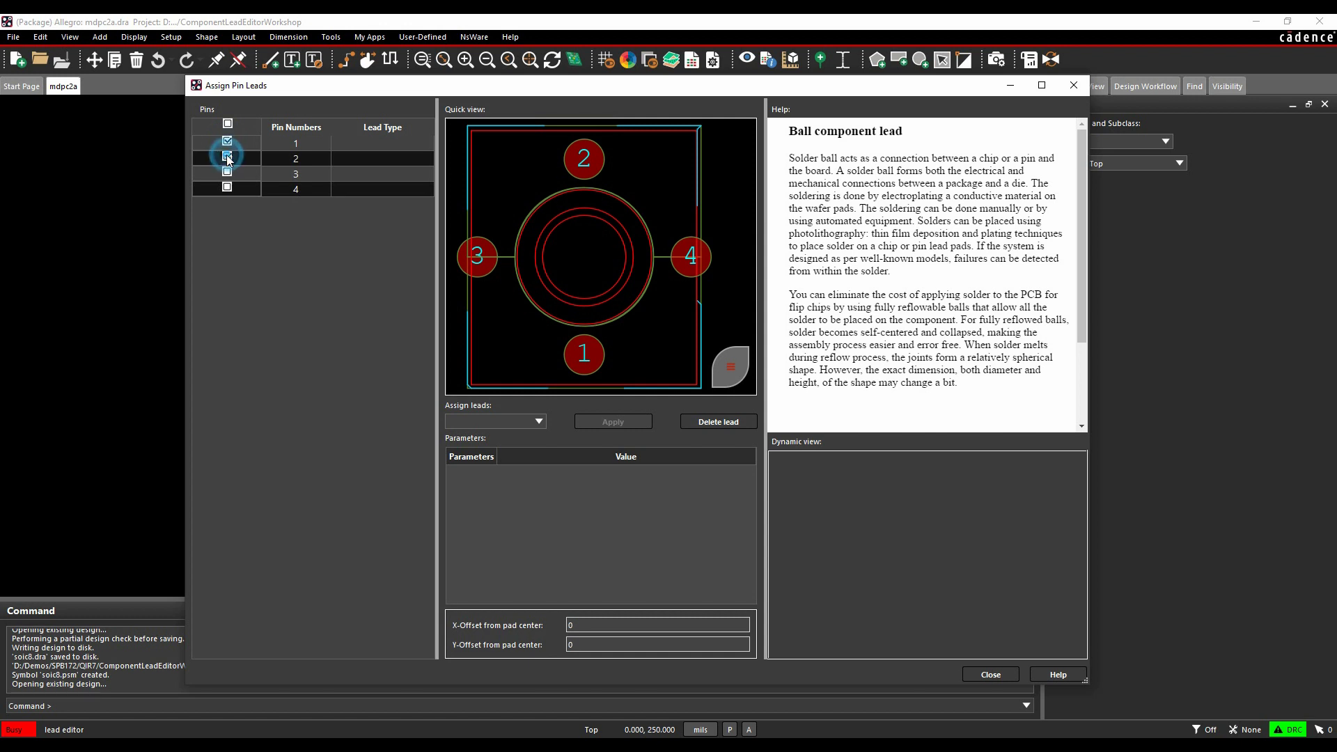
{"action": "left_click", "coordinate": [538, 422]}
{"action": "scroll", "coordinate": [511, 475], "scroll_direction": "down", "scroll_amount": 2}
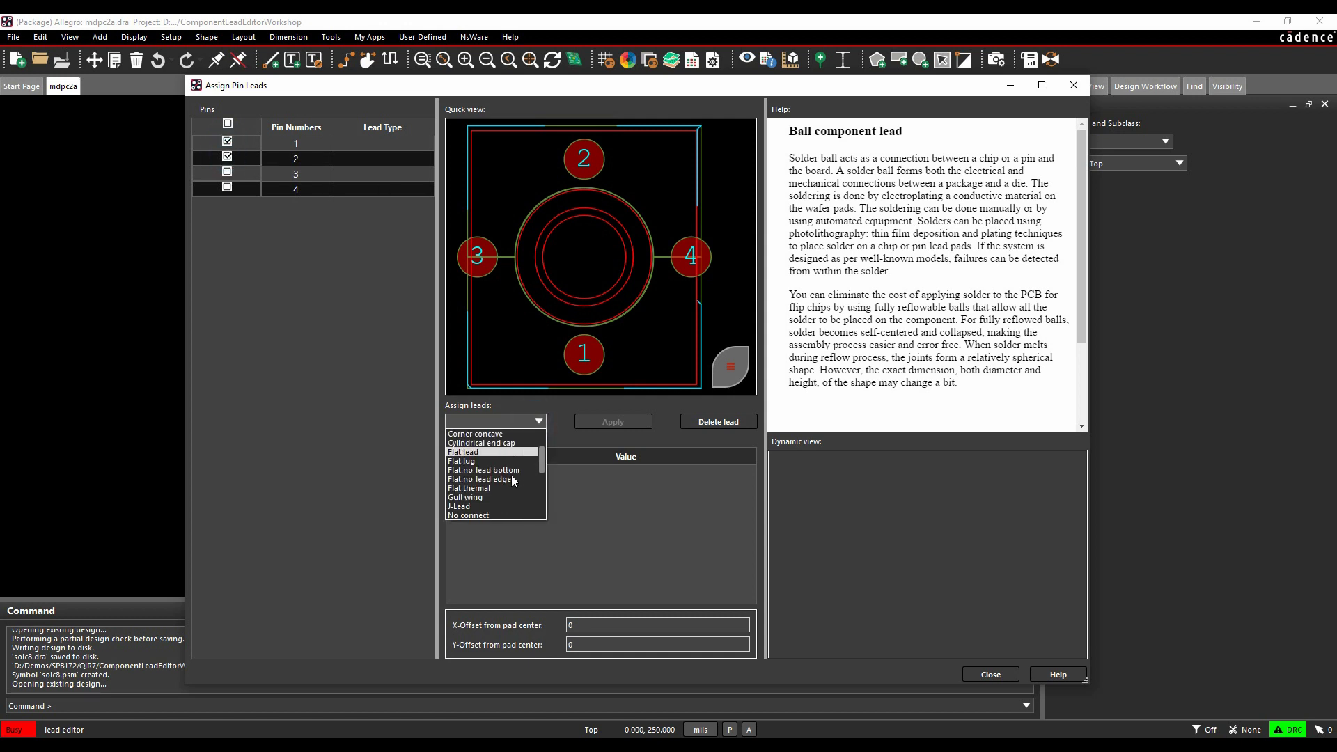
{"action": "scroll", "coordinate": [513, 482], "scroll_direction": "down", "scroll_amount": 3}
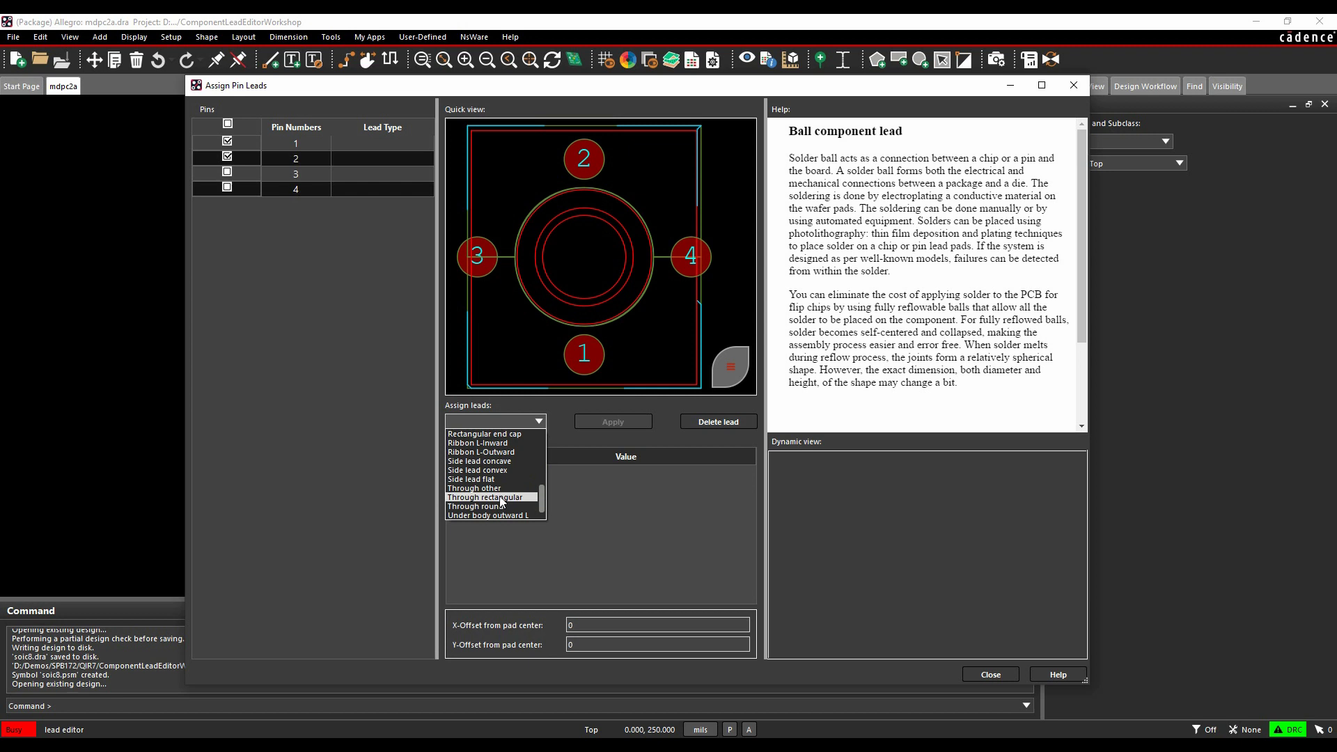
{"action": "left_click", "coordinate": [502, 497]}
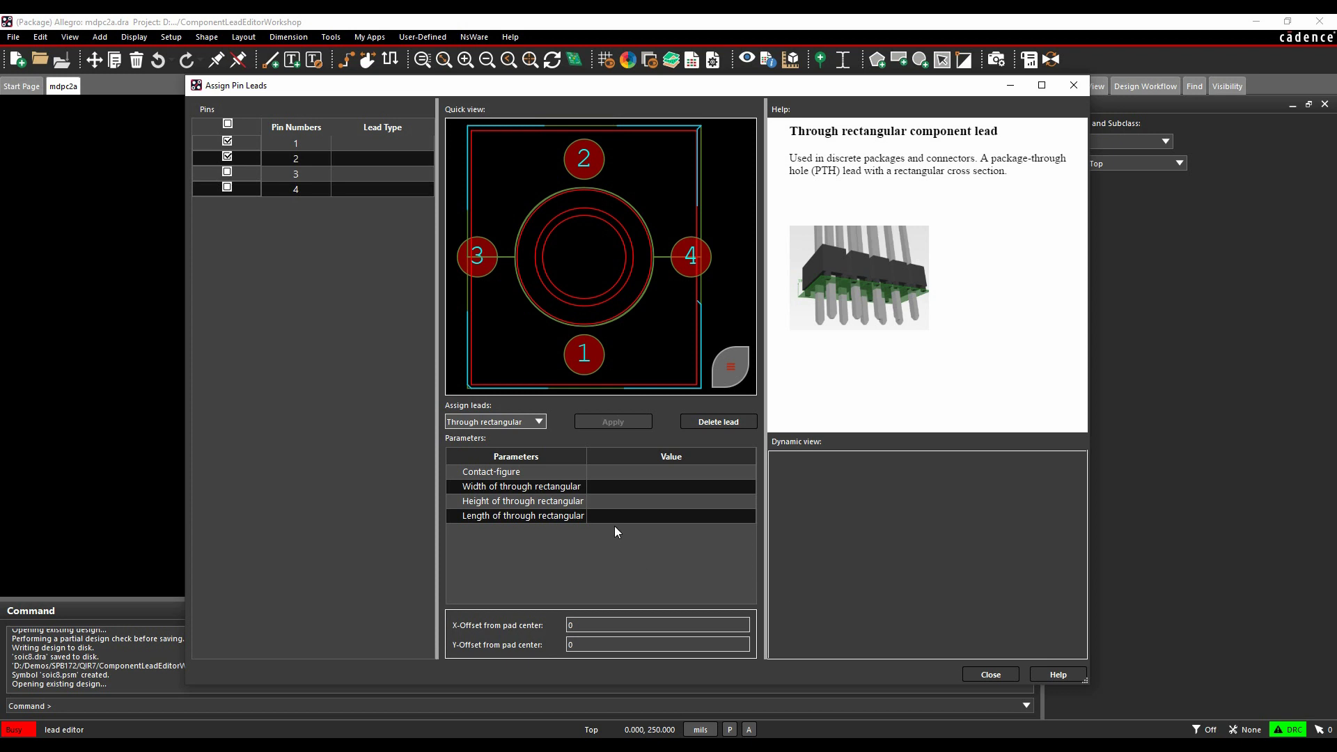
- Set the contact figure to a 52 by 12 Rectangle
{"action": "left_click", "coordinate": [666, 471]}
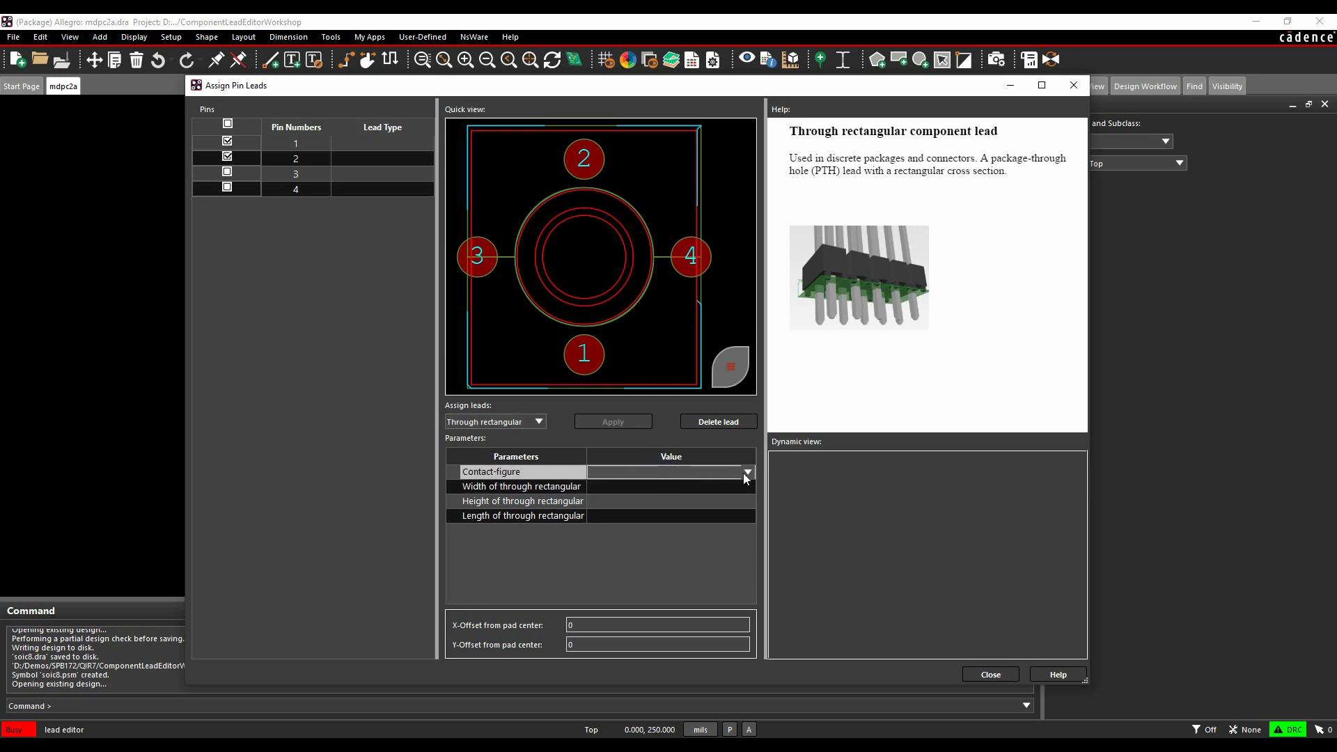
{"action": "left_click", "coordinate": [746, 473]}
{"action": "left_click", "coordinate": [648, 542]}
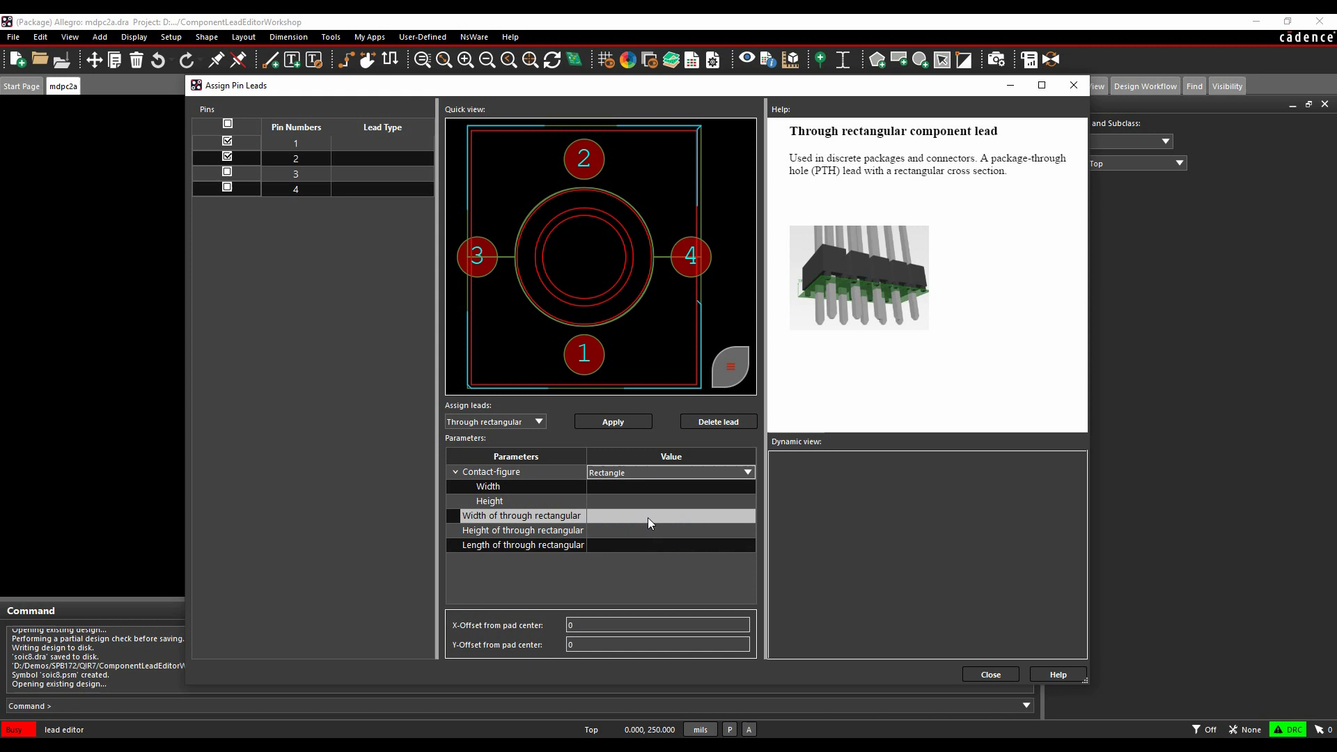
{"action": "left_click", "coordinate": [642, 491]}
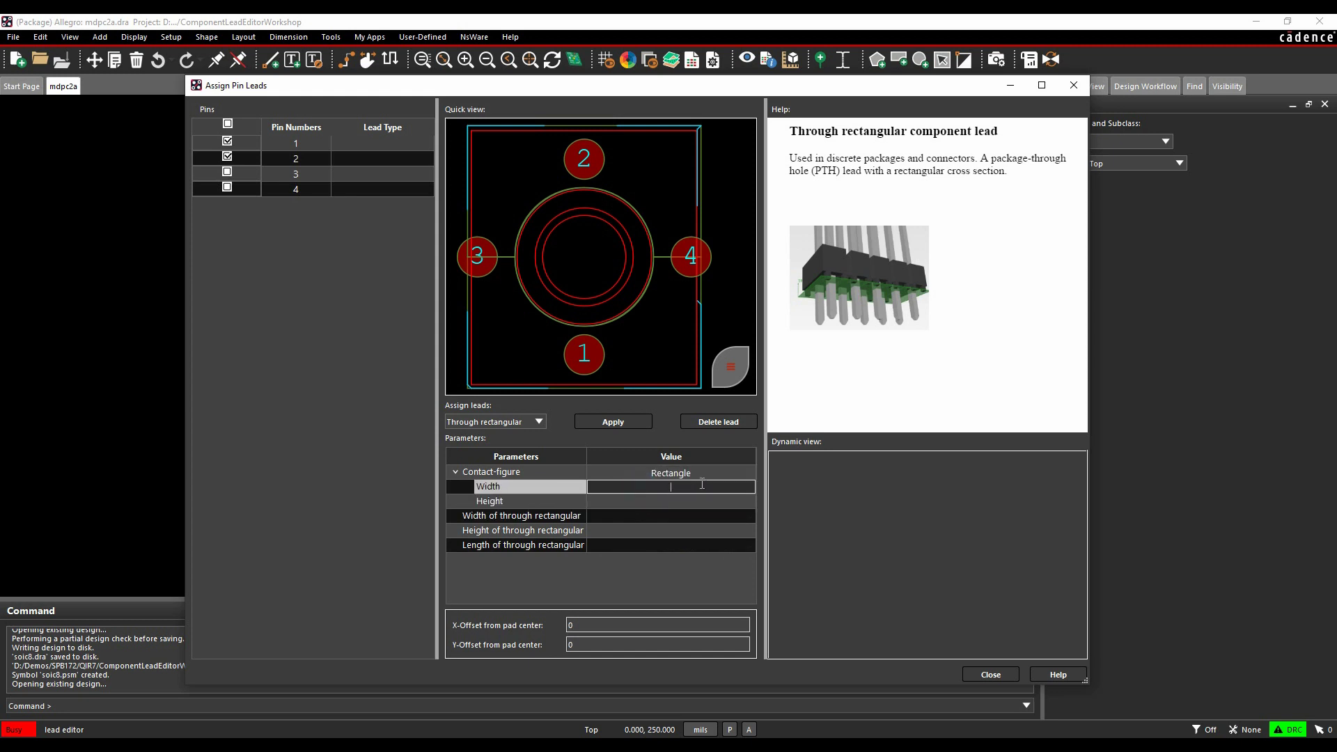
{"action": "type", "text": "52"}
{"action": "key", "text": "Tab"}
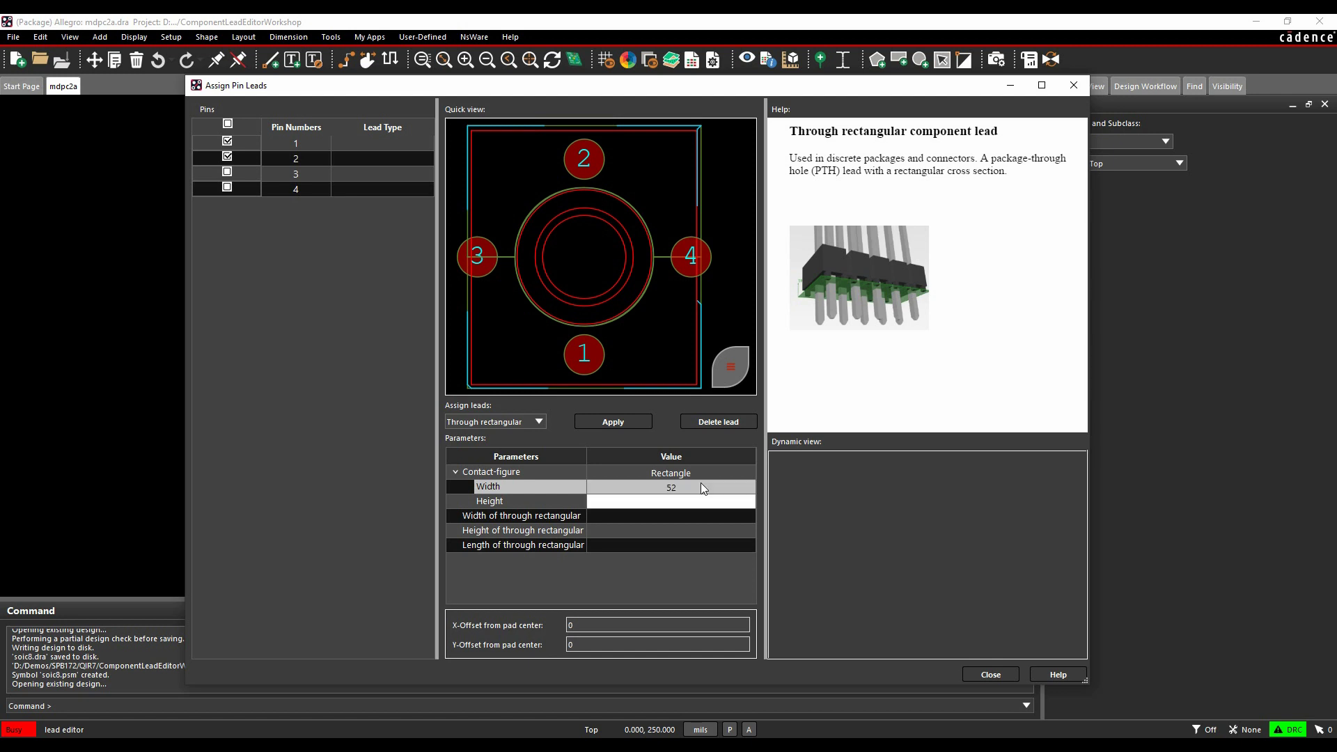
{"action": "type", "text": "2"}
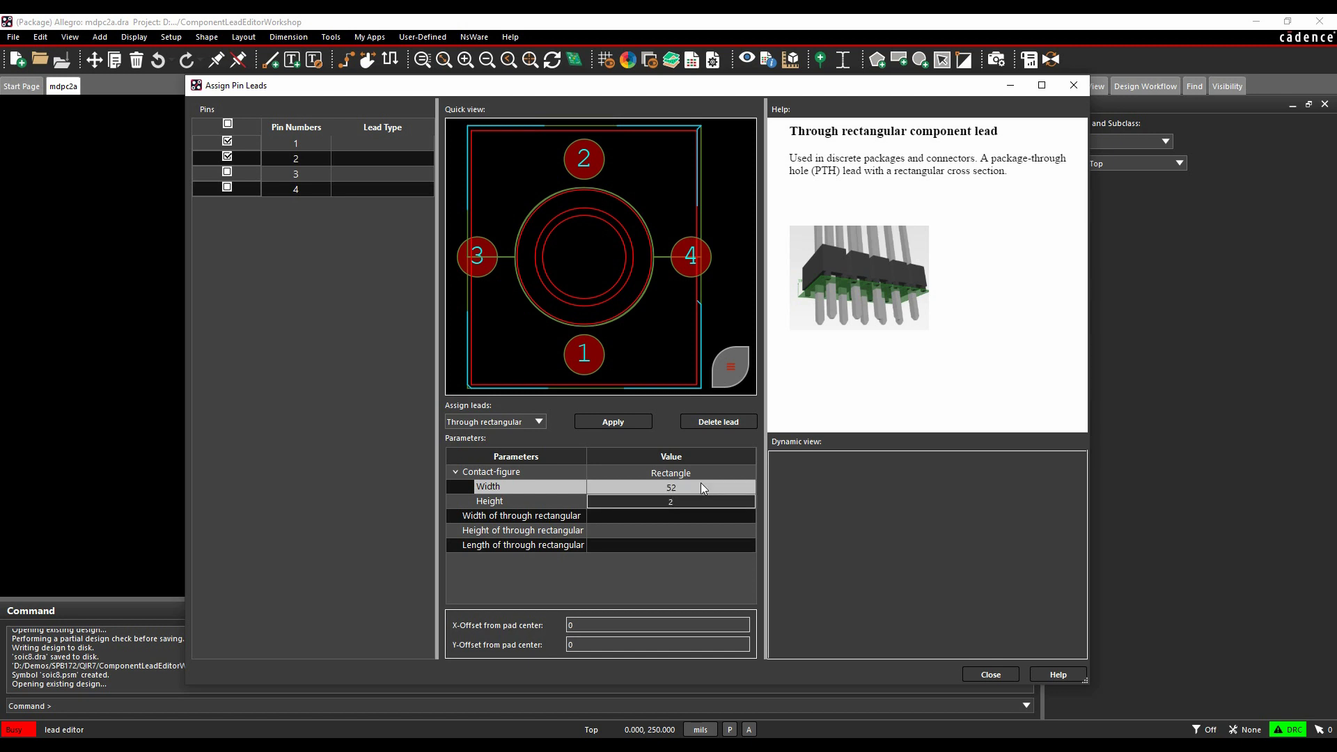
- Set through-lead width 52, height 12, length 167 and apply it to pins 1 and 2
{"action": "left_click", "coordinate": [687, 516]}
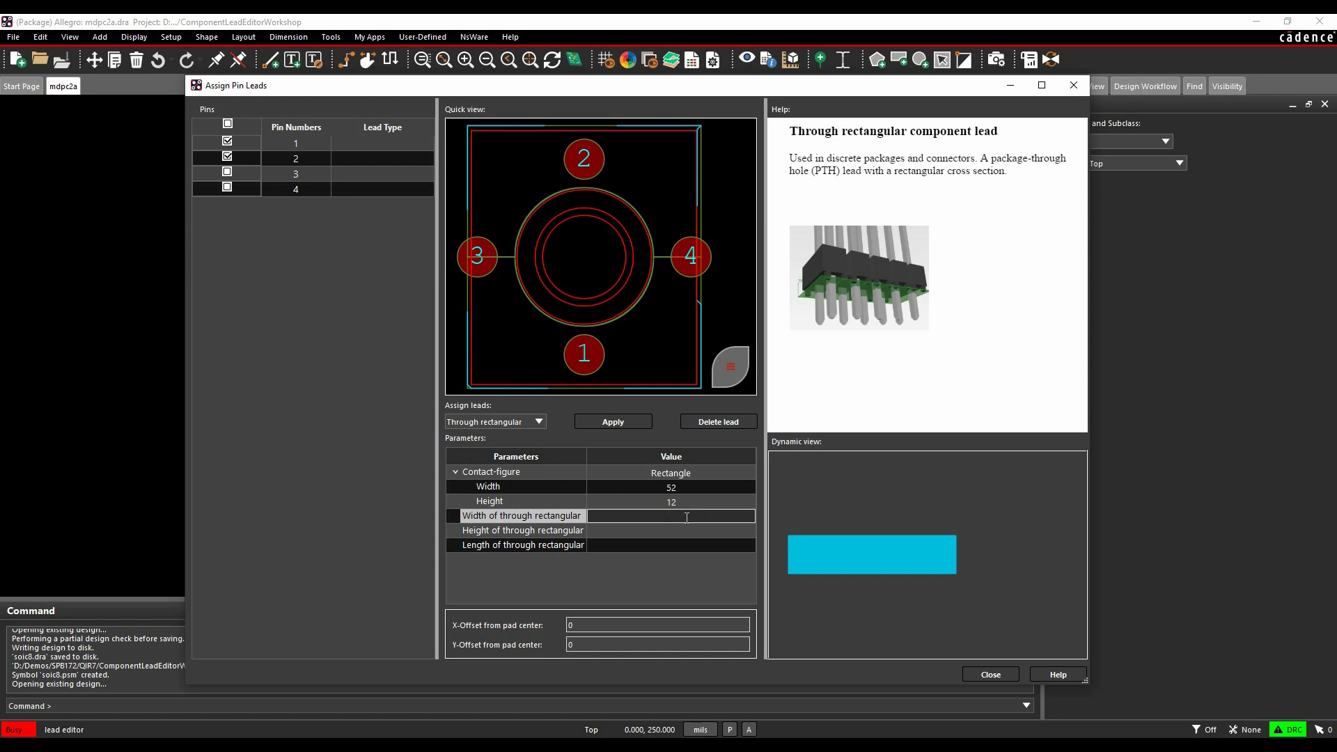
{"action": "type", "text": "52"}
{"action": "left_click", "coordinate": [685, 534]}
{"action": "type", "text": "12"}
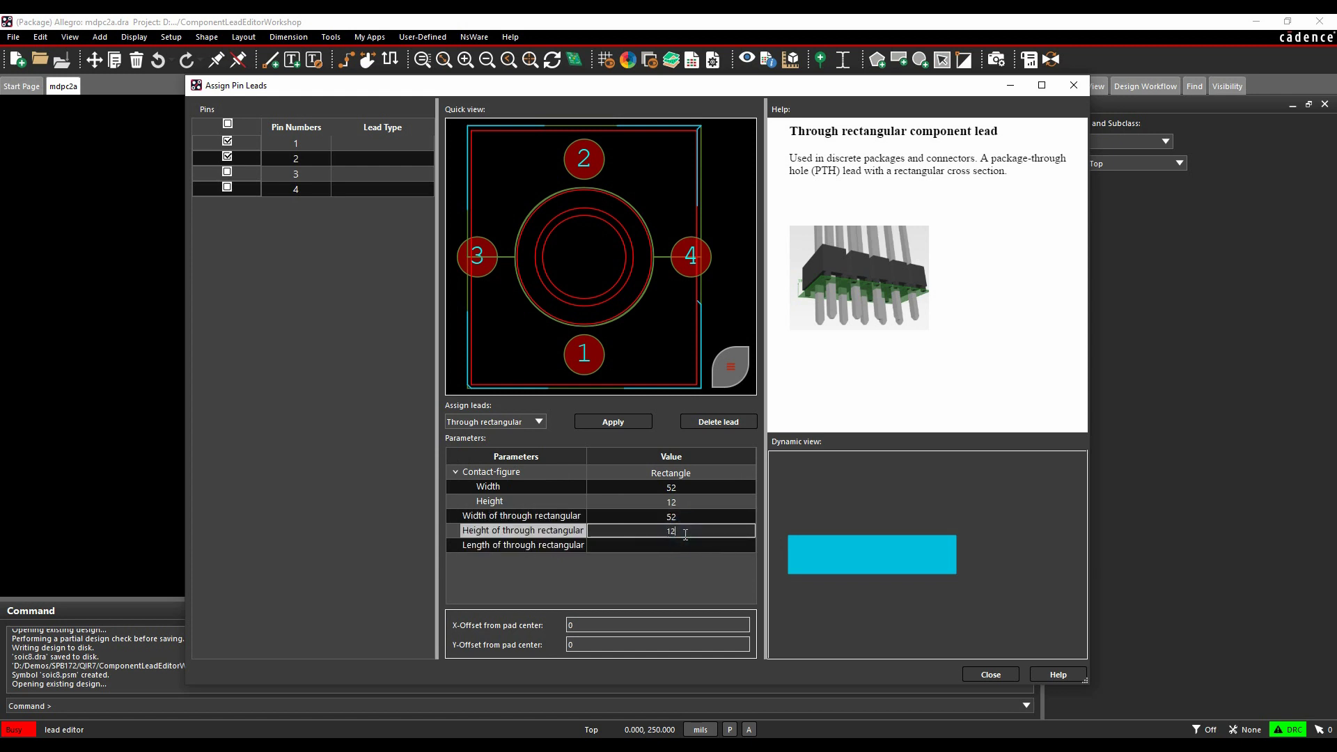
{"action": "left_click", "coordinate": [681, 551]}
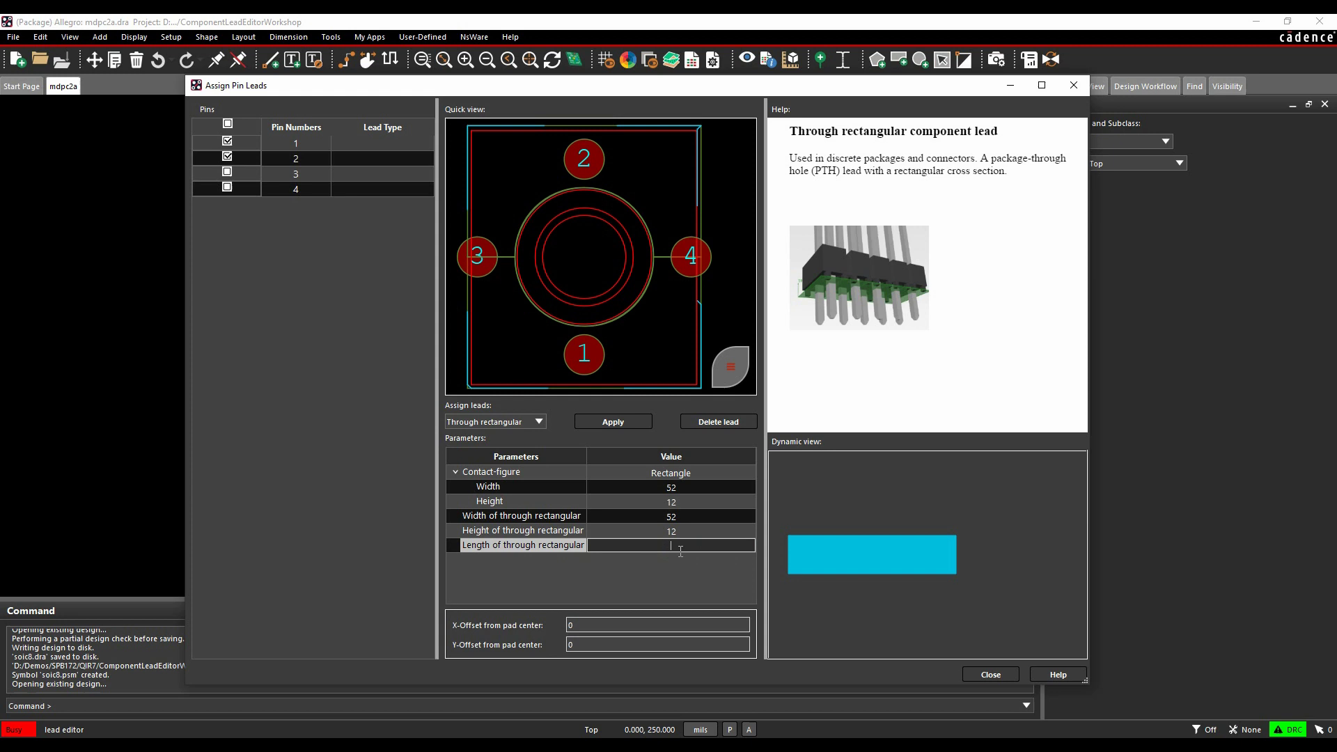
{"action": "type", "text": "167"}
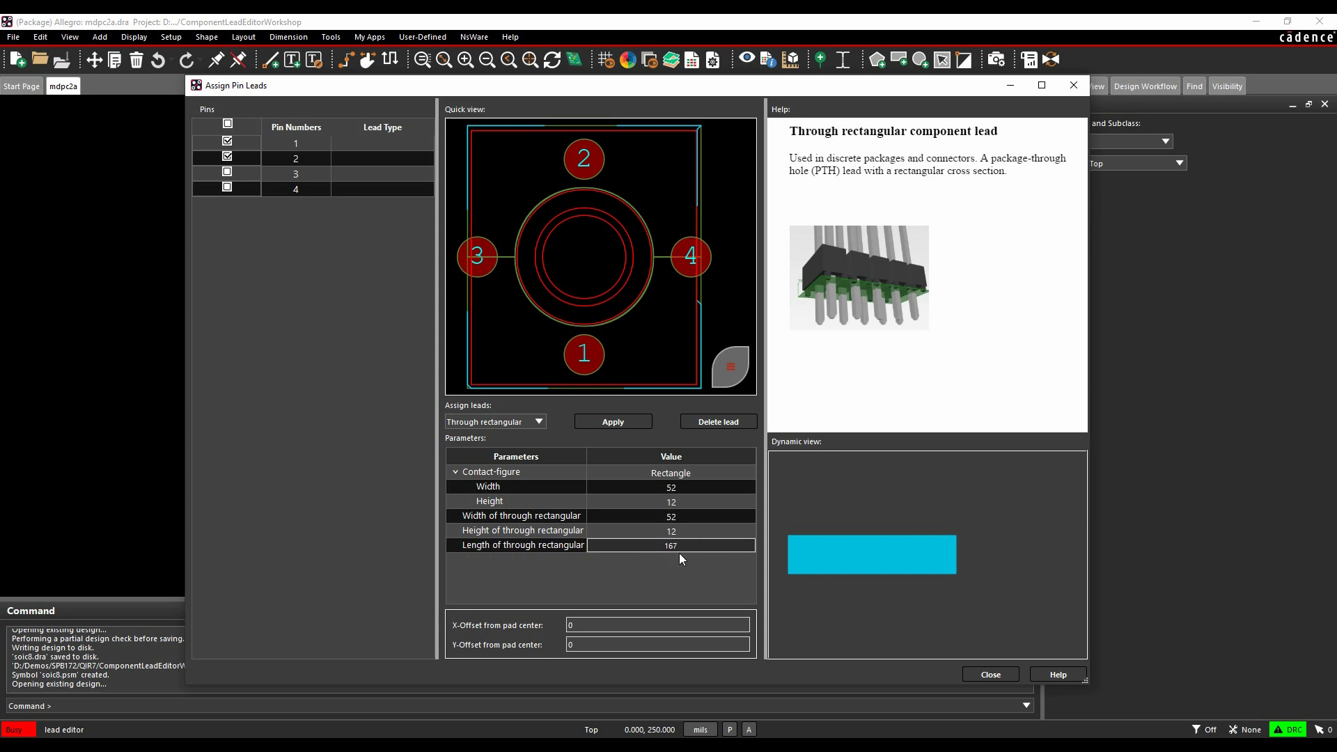
{"action": "key", "text": "Return"}
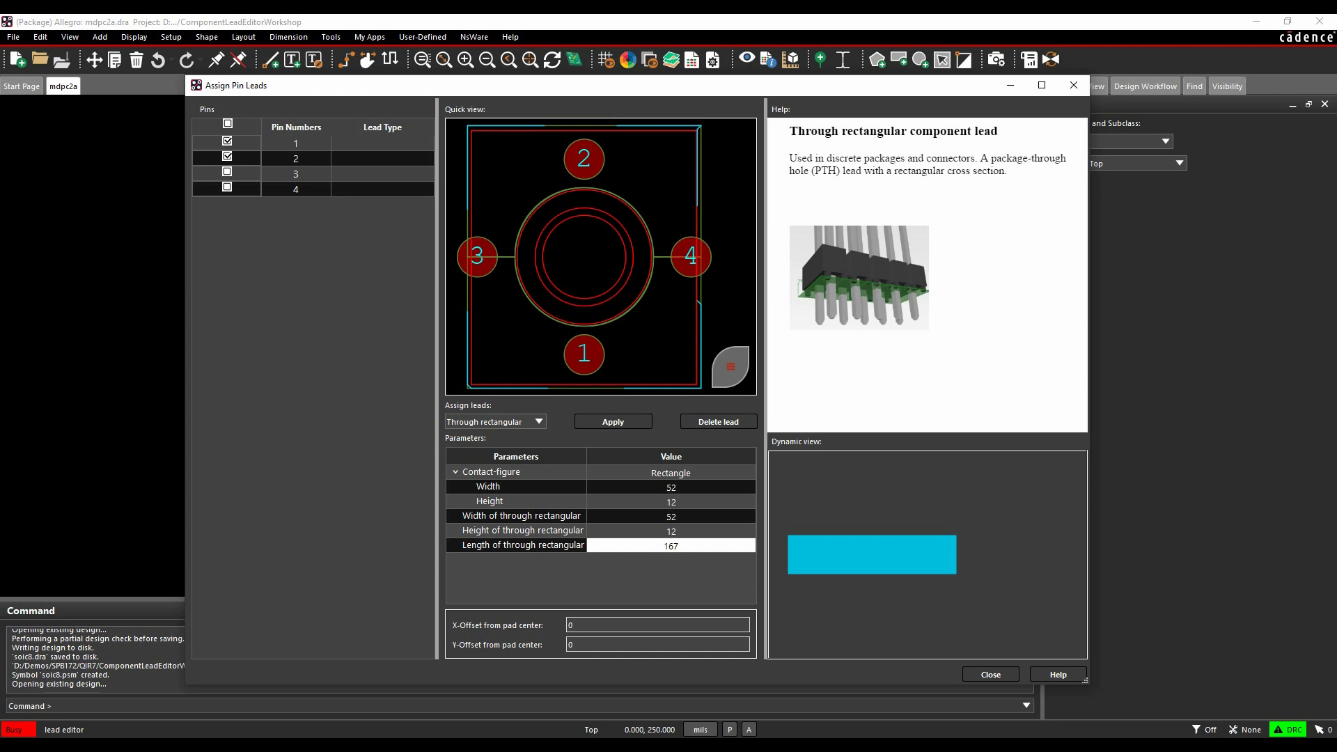
{"action": "left_click", "coordinate": [613, 422]}
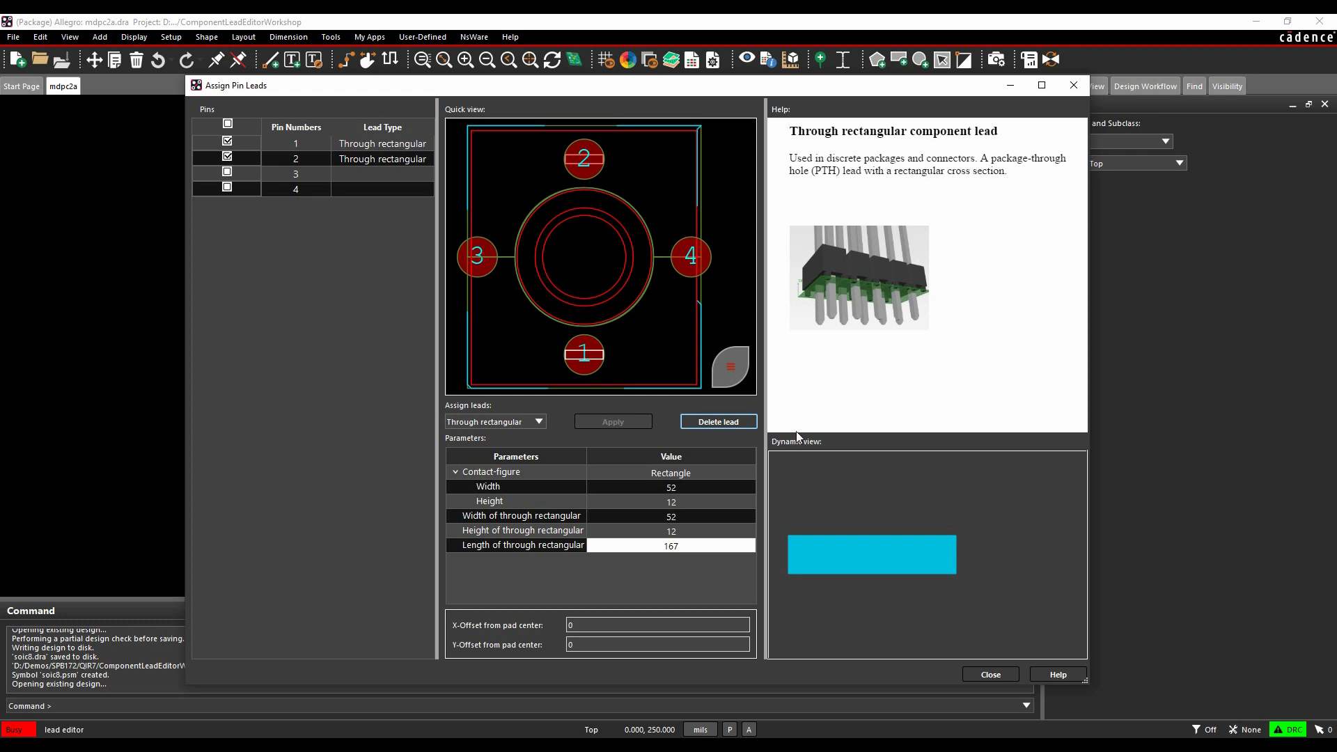
- Select only pin 4 and choose the Through rectangular lead type
{"action": "left_click", "coordinate": [227, 142]}
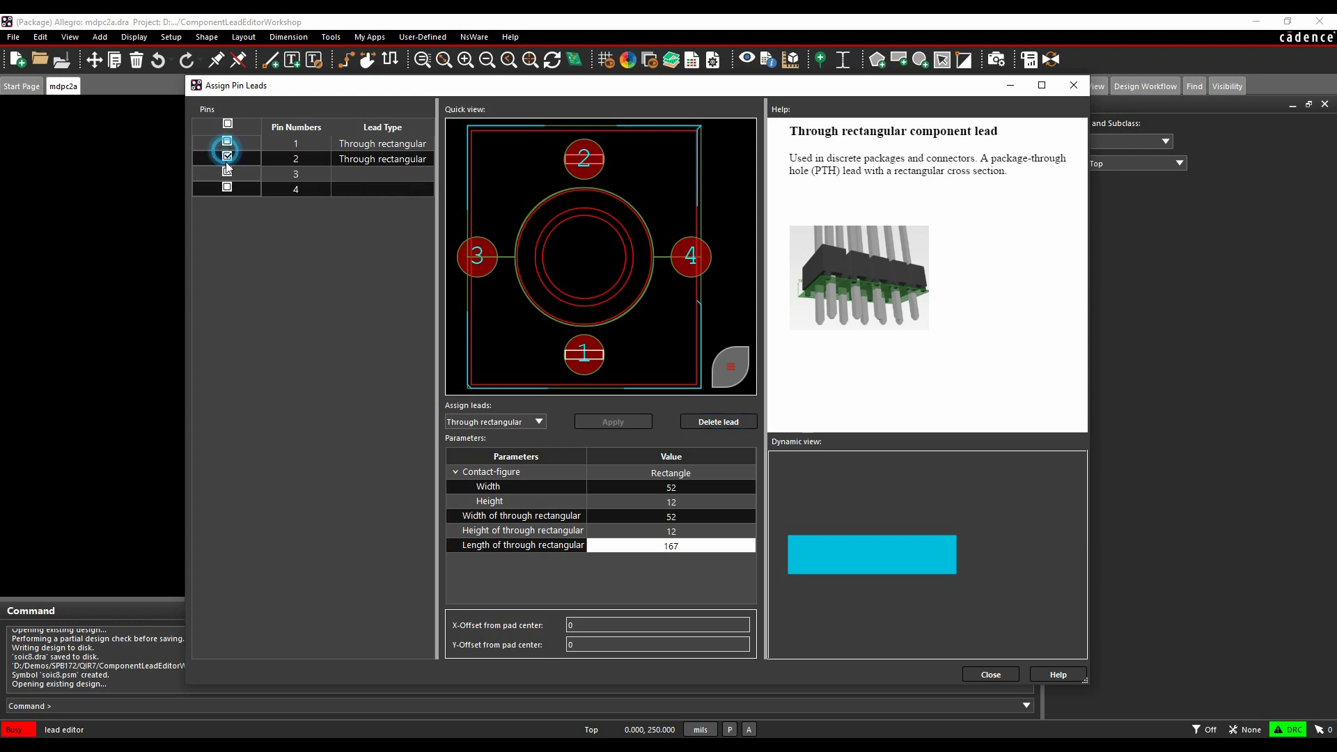
{"action": "left_click", "coordinate": [227, 157]}
{"action": "left_click", "coordinate": [227, 187]}
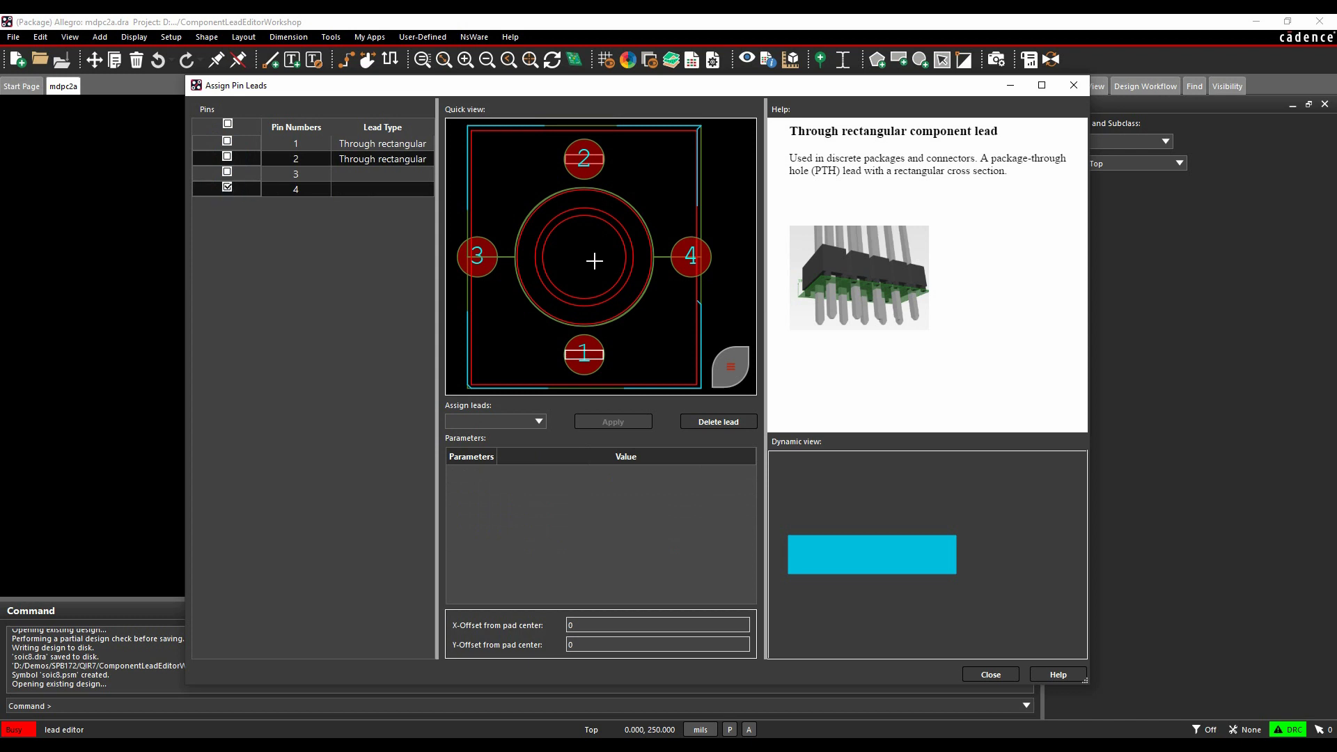
{"action": "left_click", "coordinate": [539, 421]}
{"action": "scroll", "coordinate": [507, 488], "scroll_direction": "down", "scroll_amount": 3}
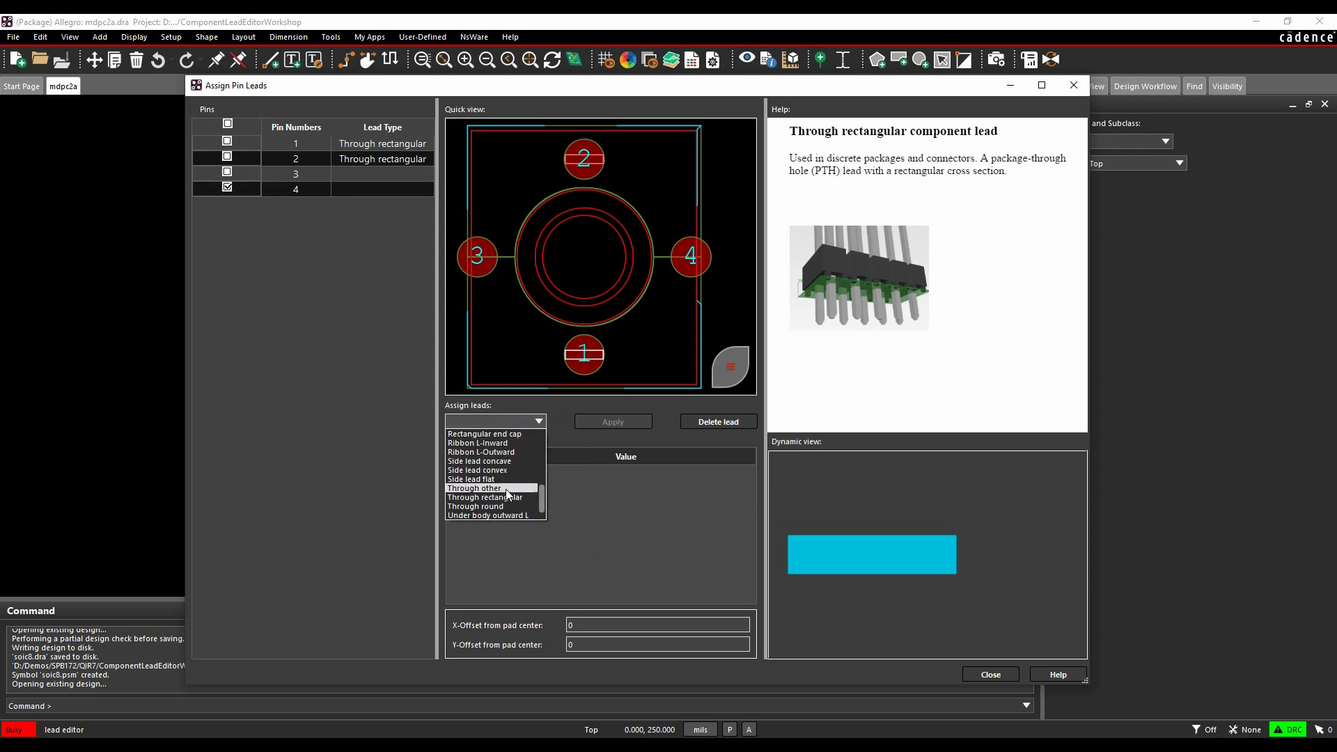
{"action": "left_click", "coordinate": [508, 497]}
- Set the contact figure to a 12 wide by 52 high Rectangle
{"action": "left_click", "coordinate": [673, 472]}
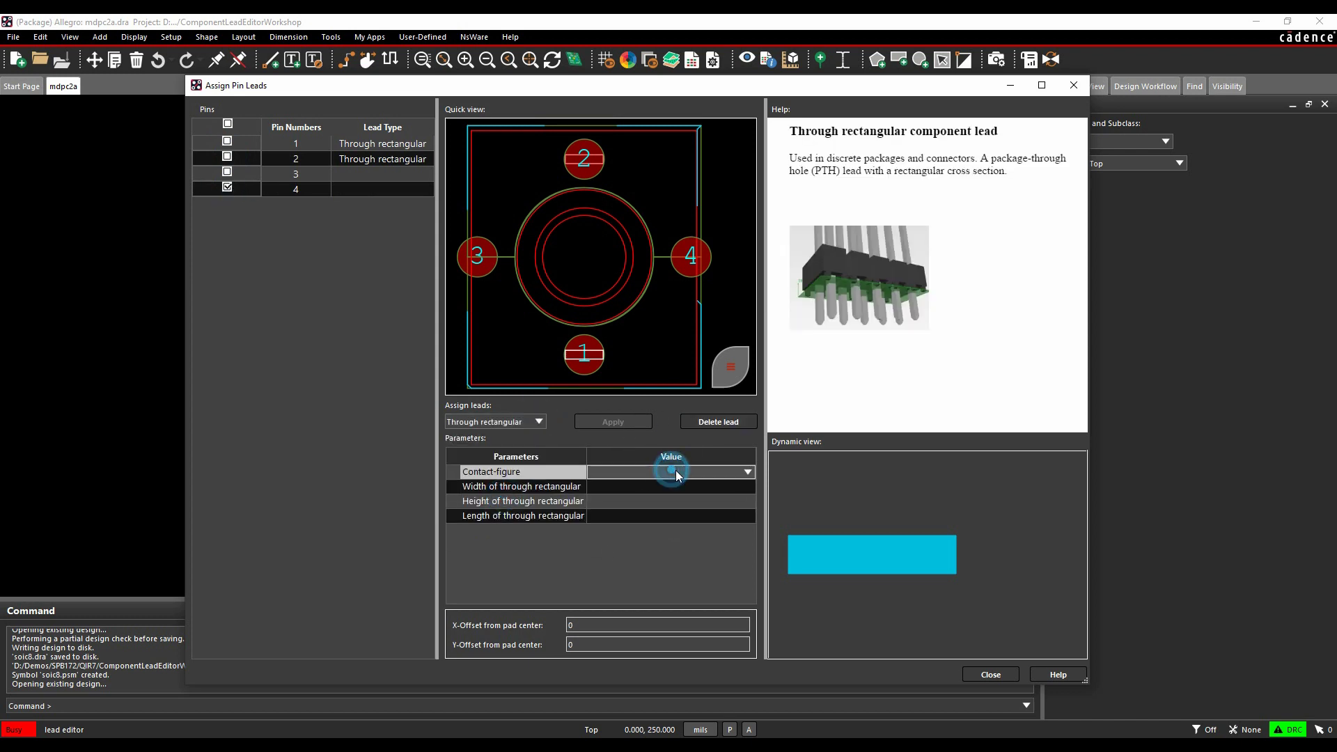
{"action": "left_click", "coordinate": [675, 472]}
{"action": "left_click", "coordinate": [647, 546]}
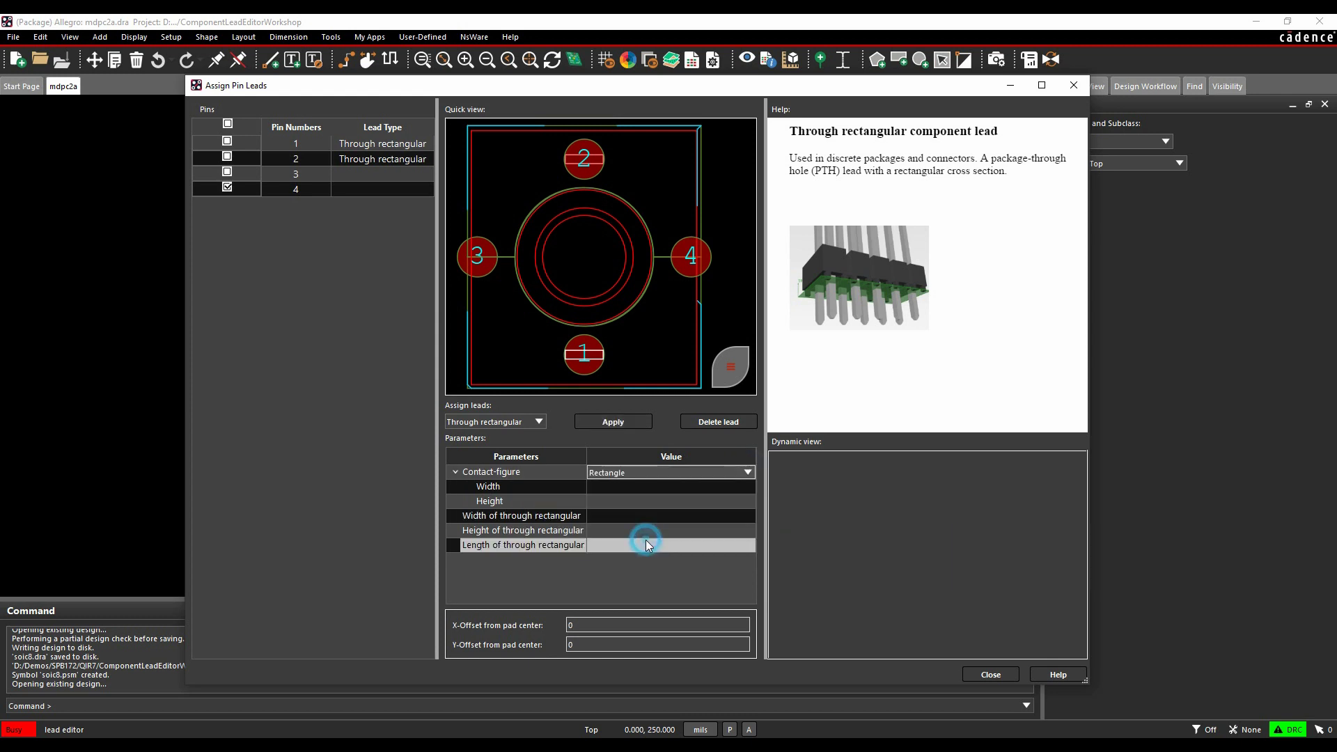
{"action": "left_click", "coordinate": [658, 486]}
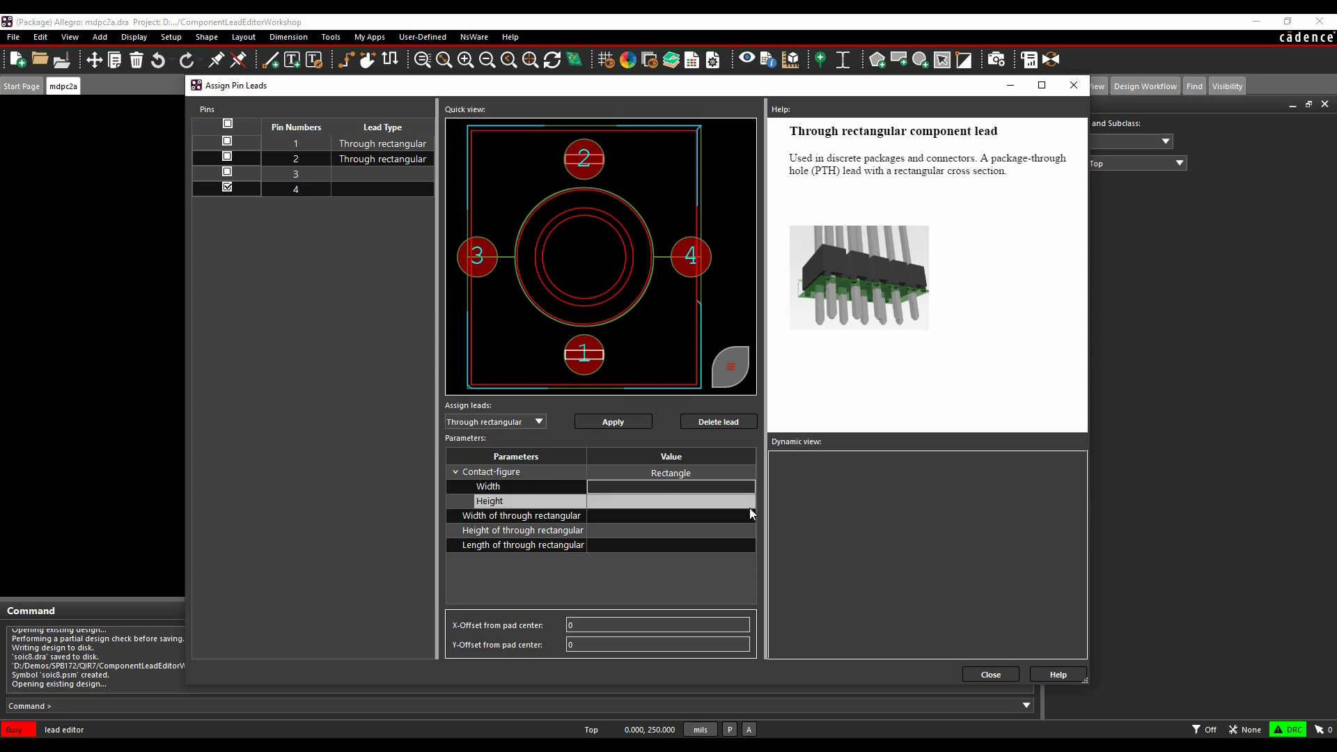
{"action": "type", "text": "12"}
{"action": "left_click", "coordinate": [693, 504]}
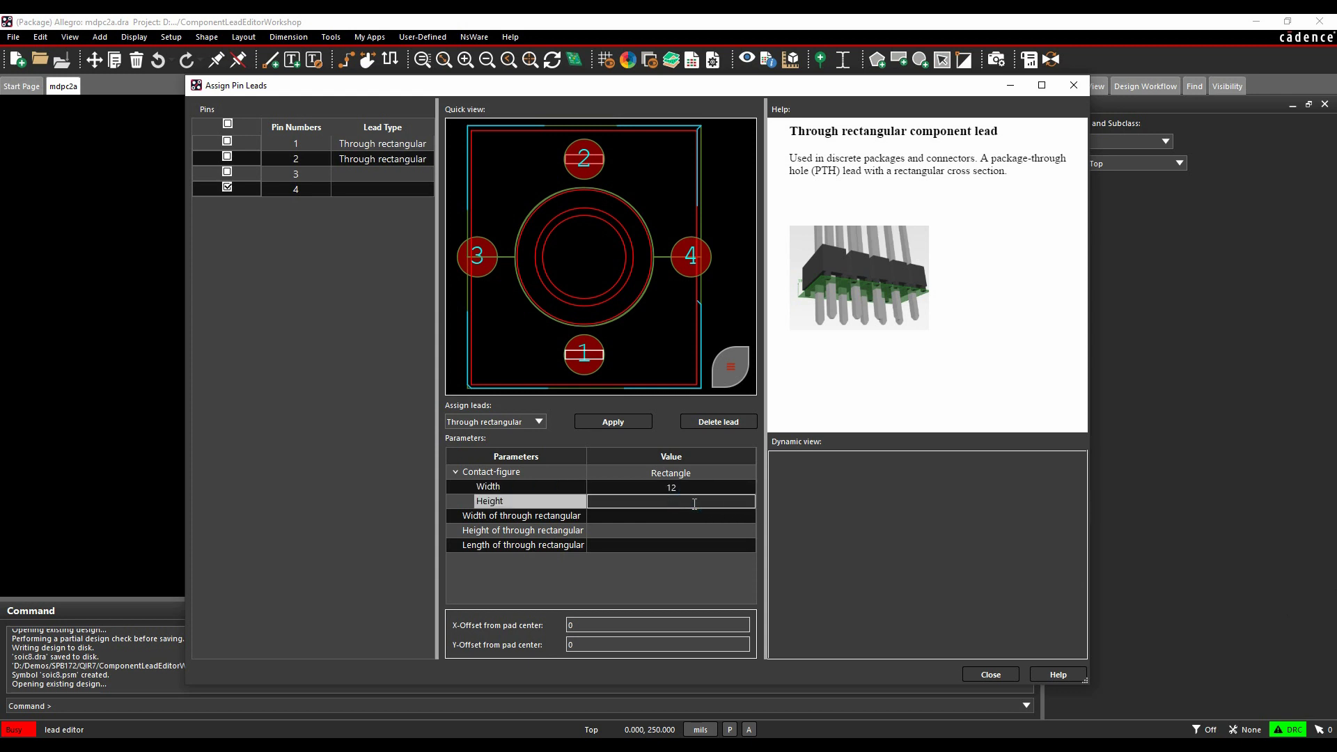
{"action": "type", "text": "52"}
- Set through-lead width 12 and height 52, apply it to pin 4, then deselect pin 4
{"action": "left_click", "coordinate": [692, 515]}
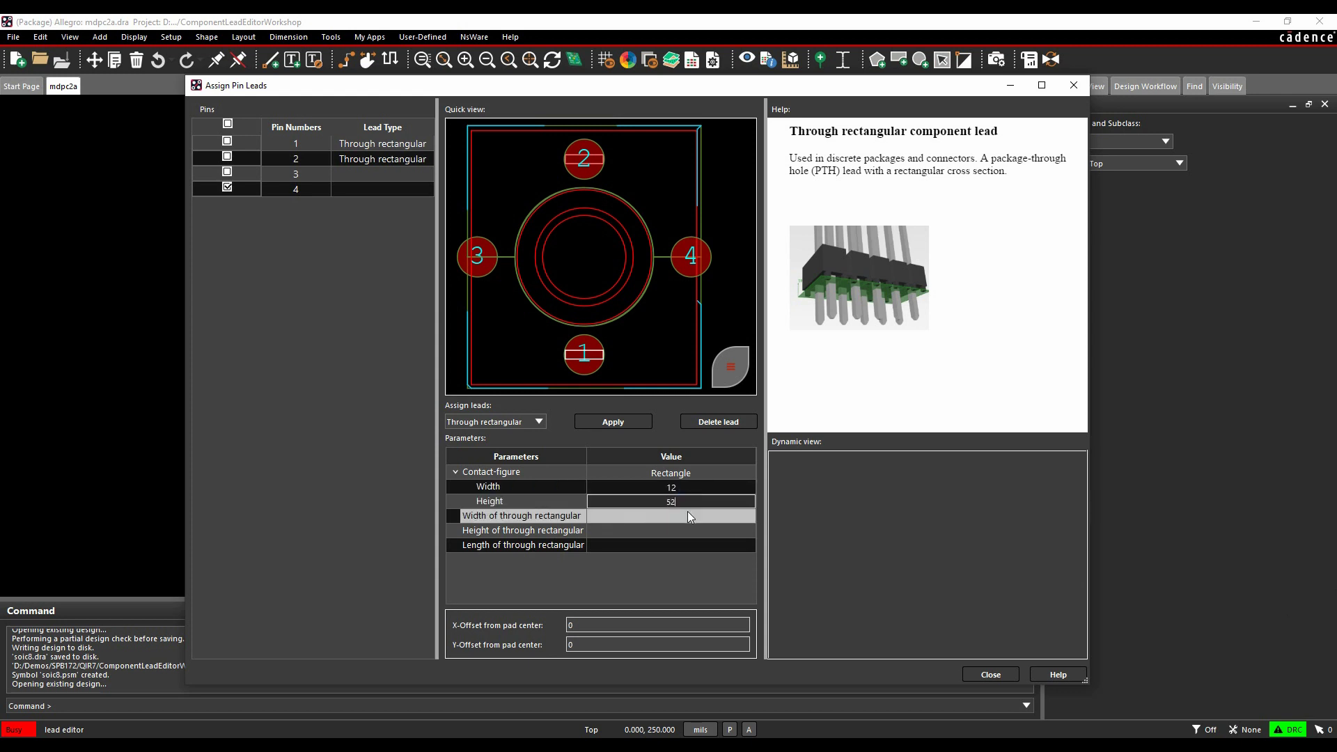
{"action": "type", "text": "12"}
{"action": "left_click", "coordinate": [687, 529]}
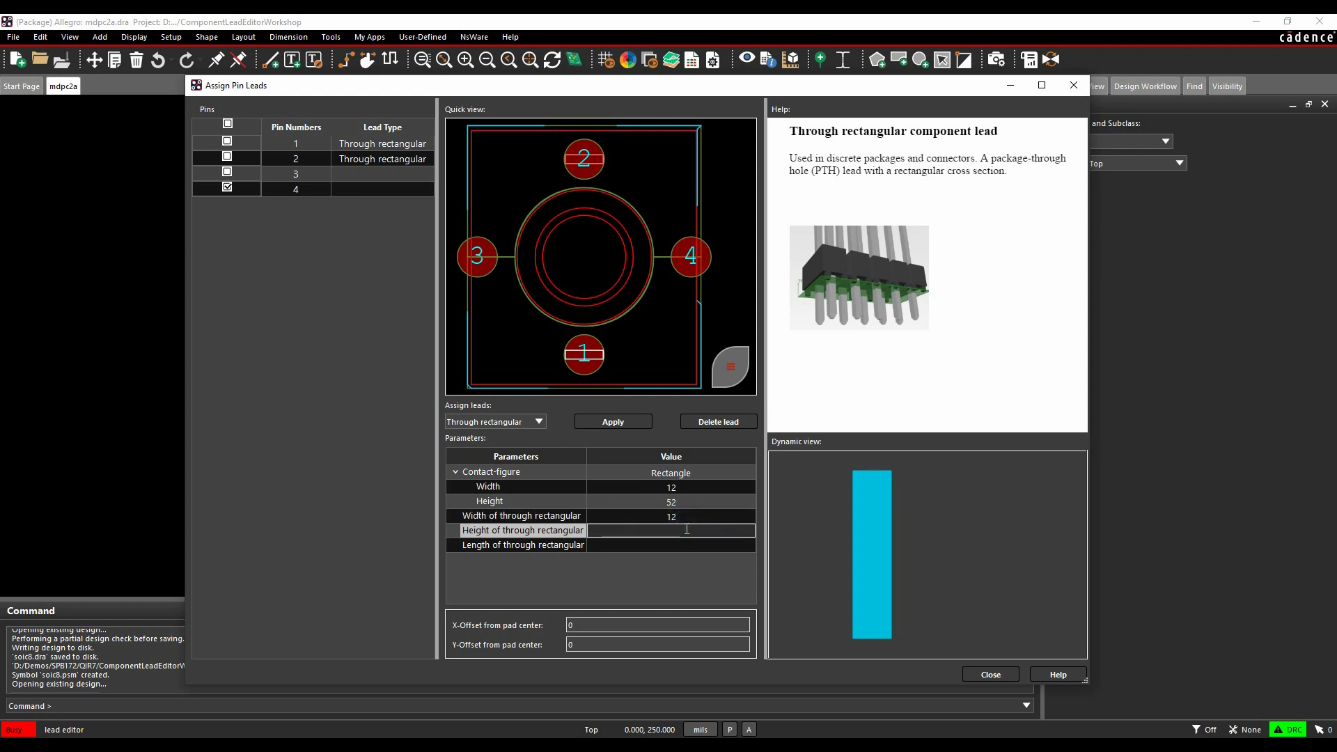
{"action": "type", "text": "52"}
{"action": "left_click", "coordinate": [984, 458]}
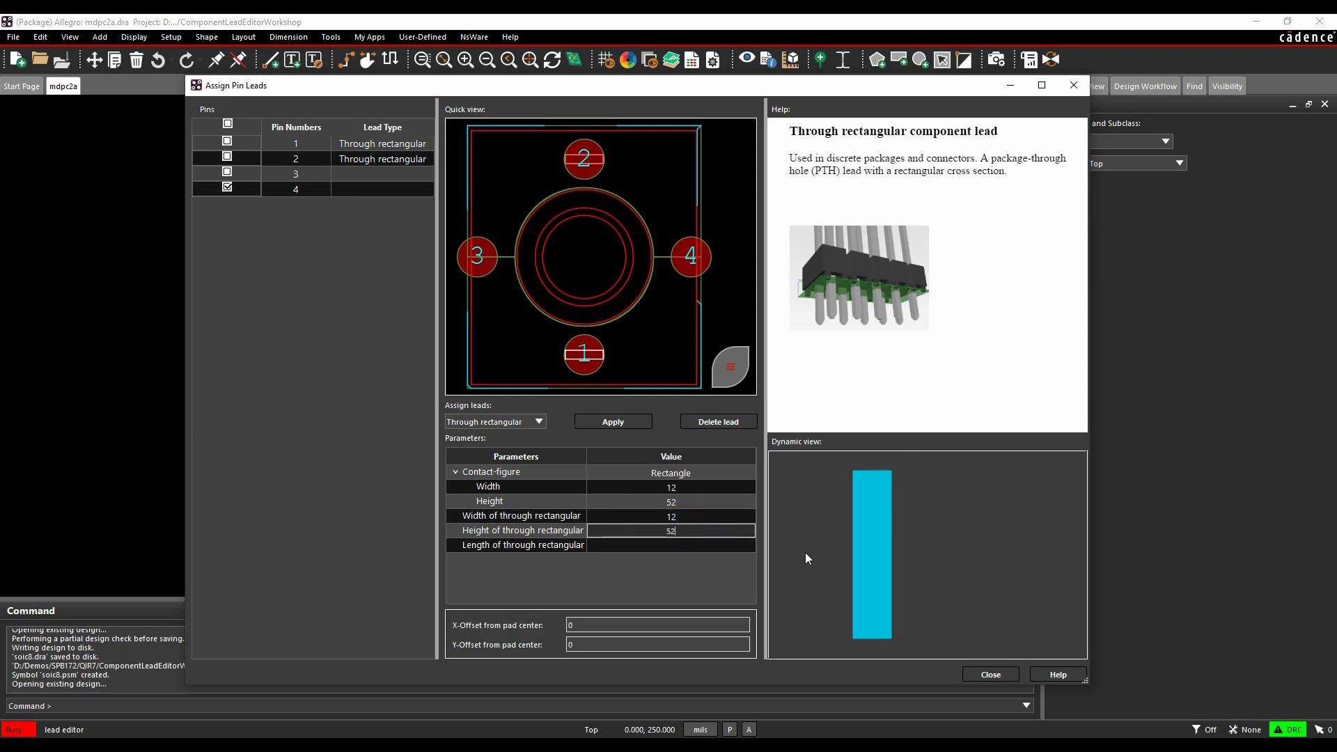
{"action": "left_click", "coordinate": [662, 545]}
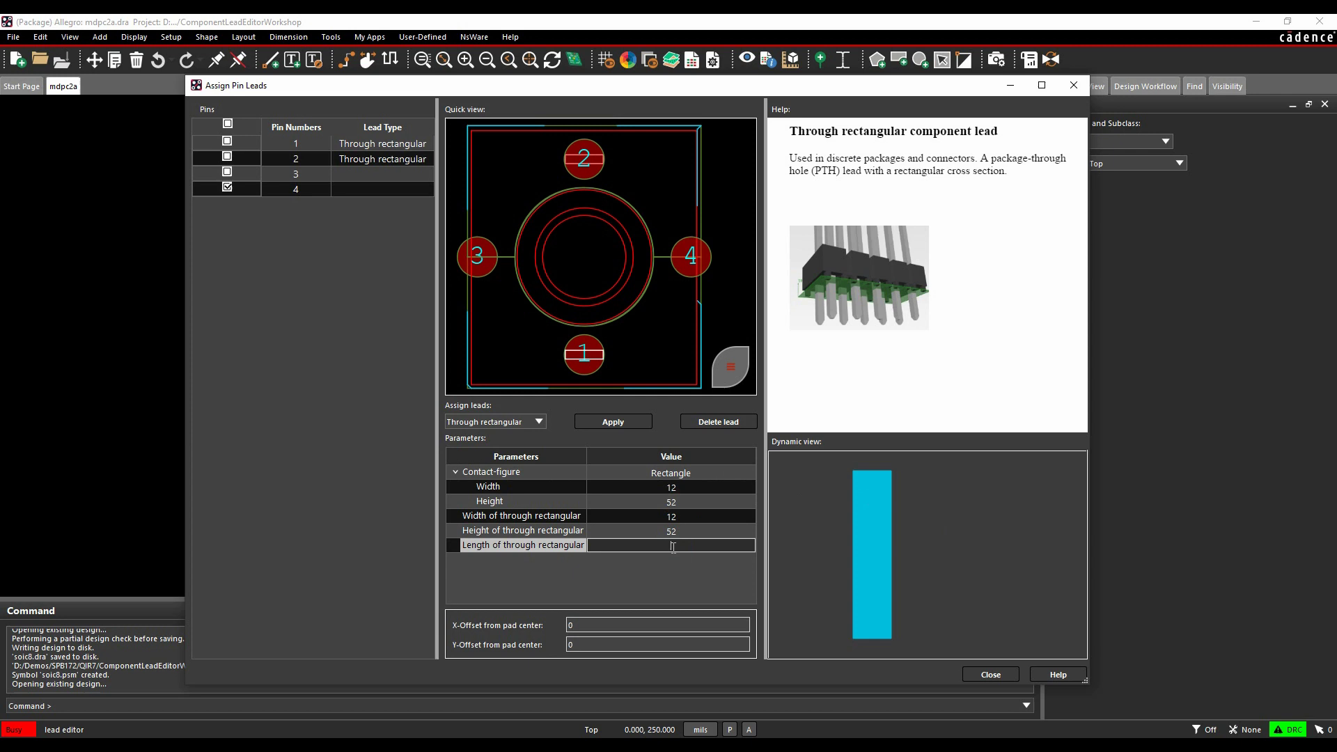
{"action": "left_click", "coordinate": [612, 422]}
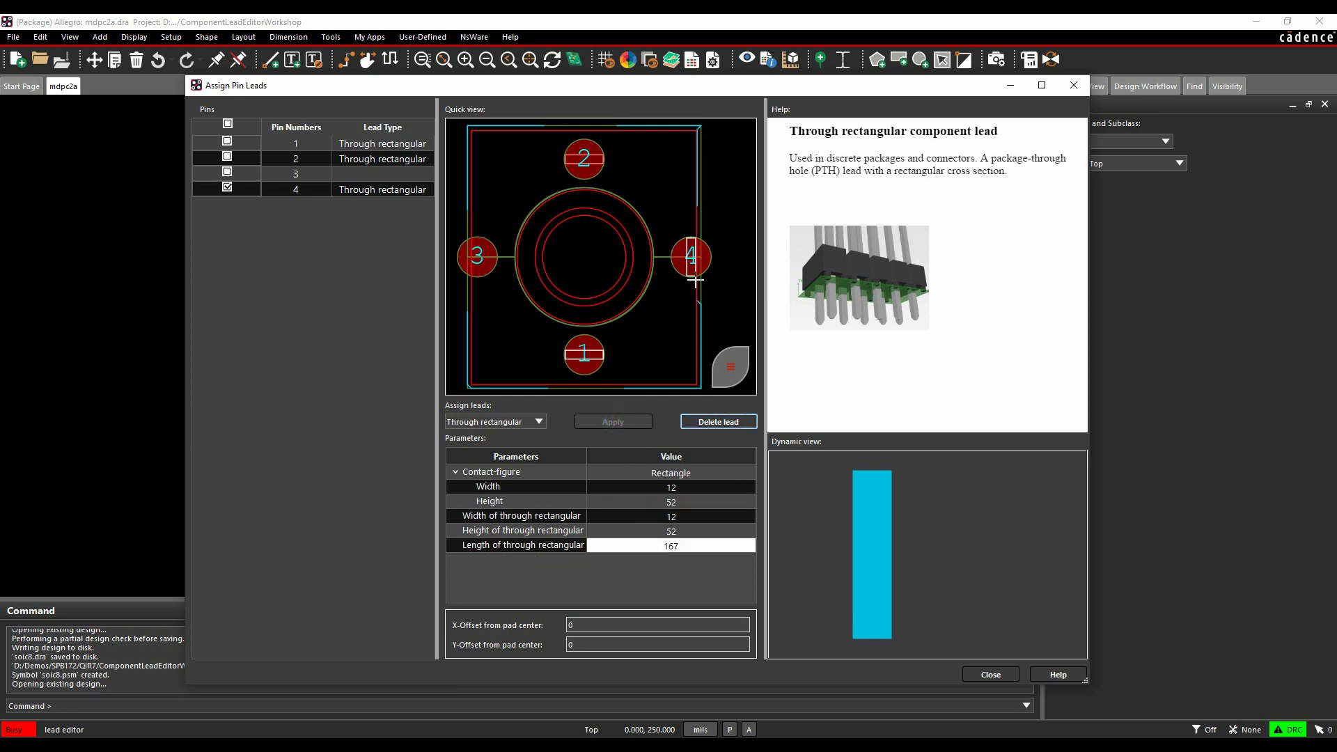
{"action": "left_click", "coordinate": [227, 187]}
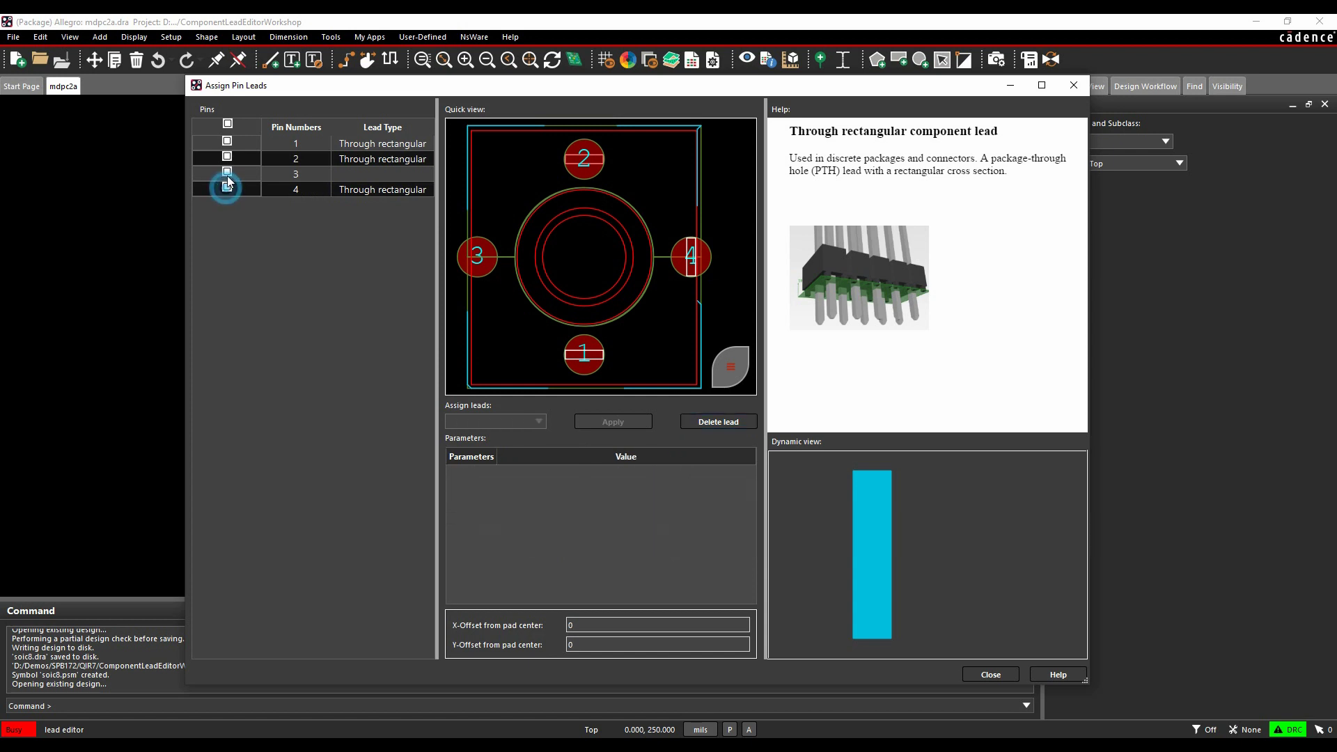
- Give pin 3 a Through rectangular lead with an 8 by 52 rectangle contact figure
{"action": "left_click", "coordinate": [227, 172]}
{"action": "left_click", "coordinate": [545, 423]}
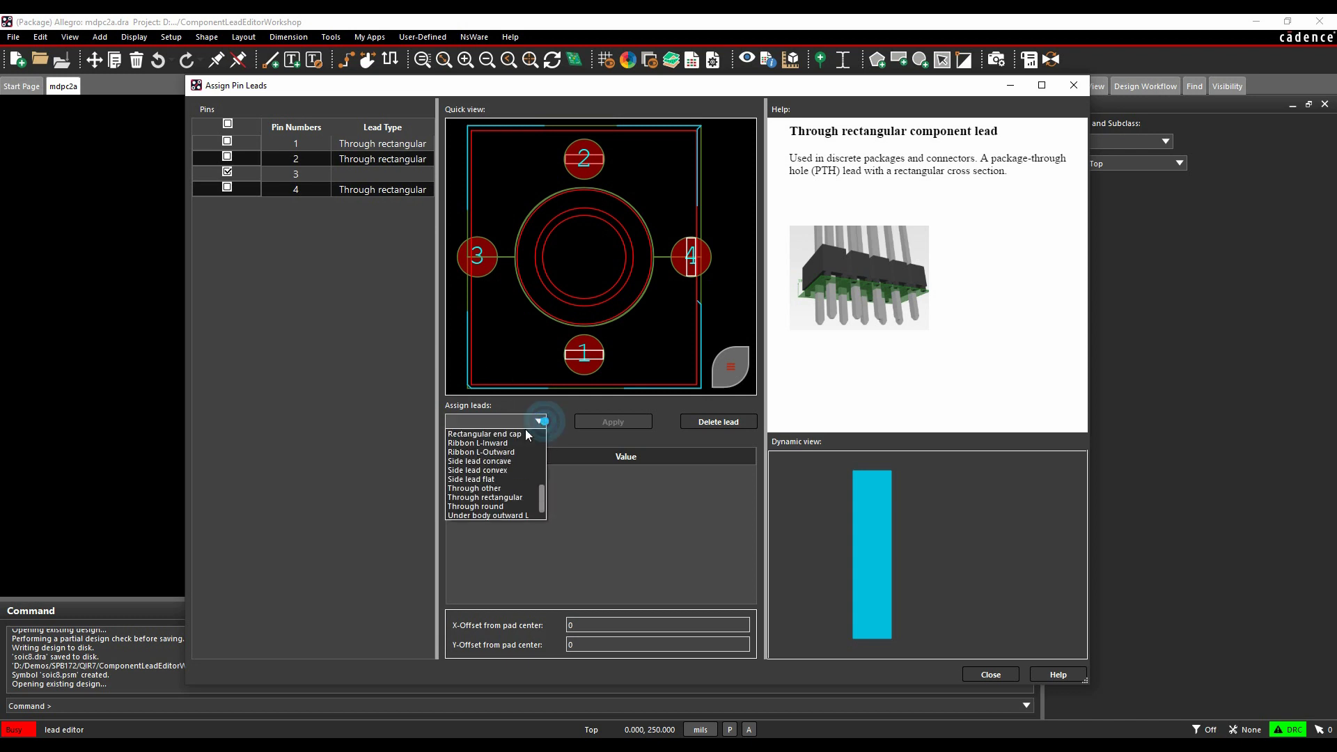
{"action": "left_click", "coordinate": [513, 506]}
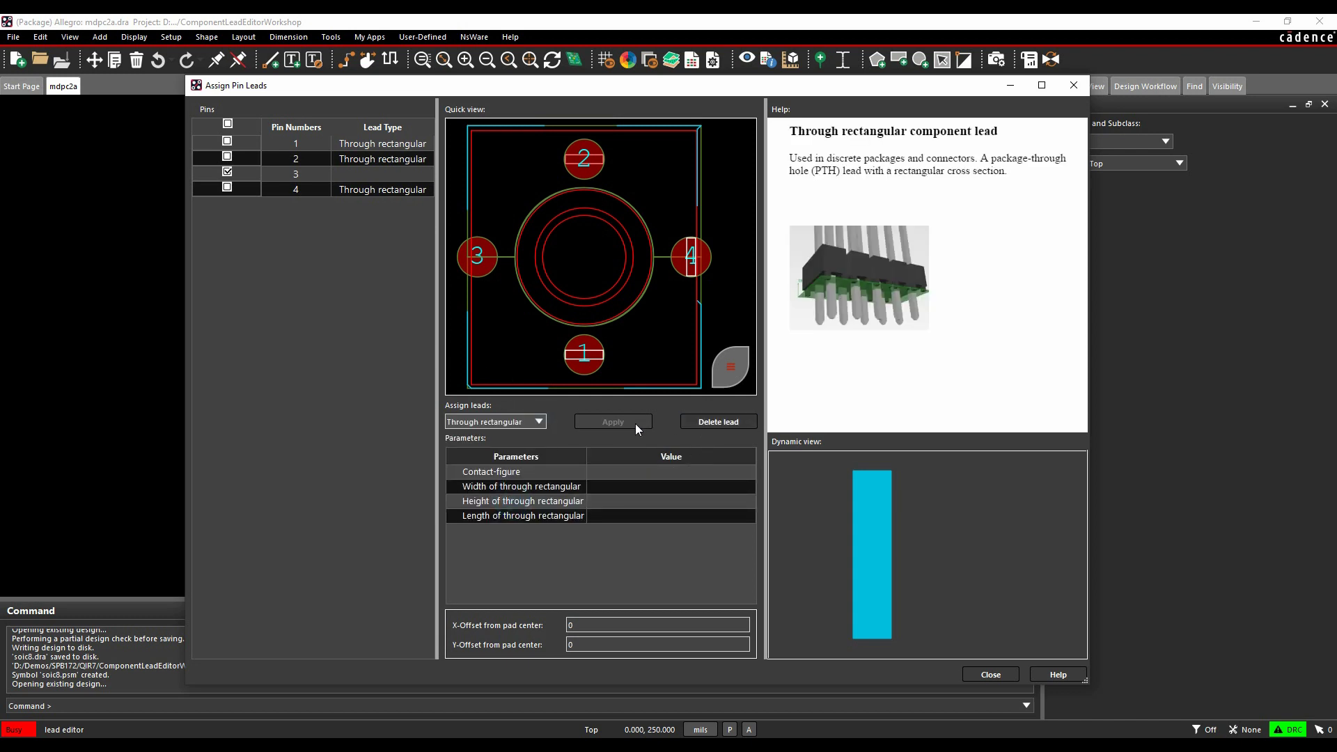
{"action": "left_click", "coordinate": [652, 474]}
{"action": "left_click", "coordinate": [748, 472]}
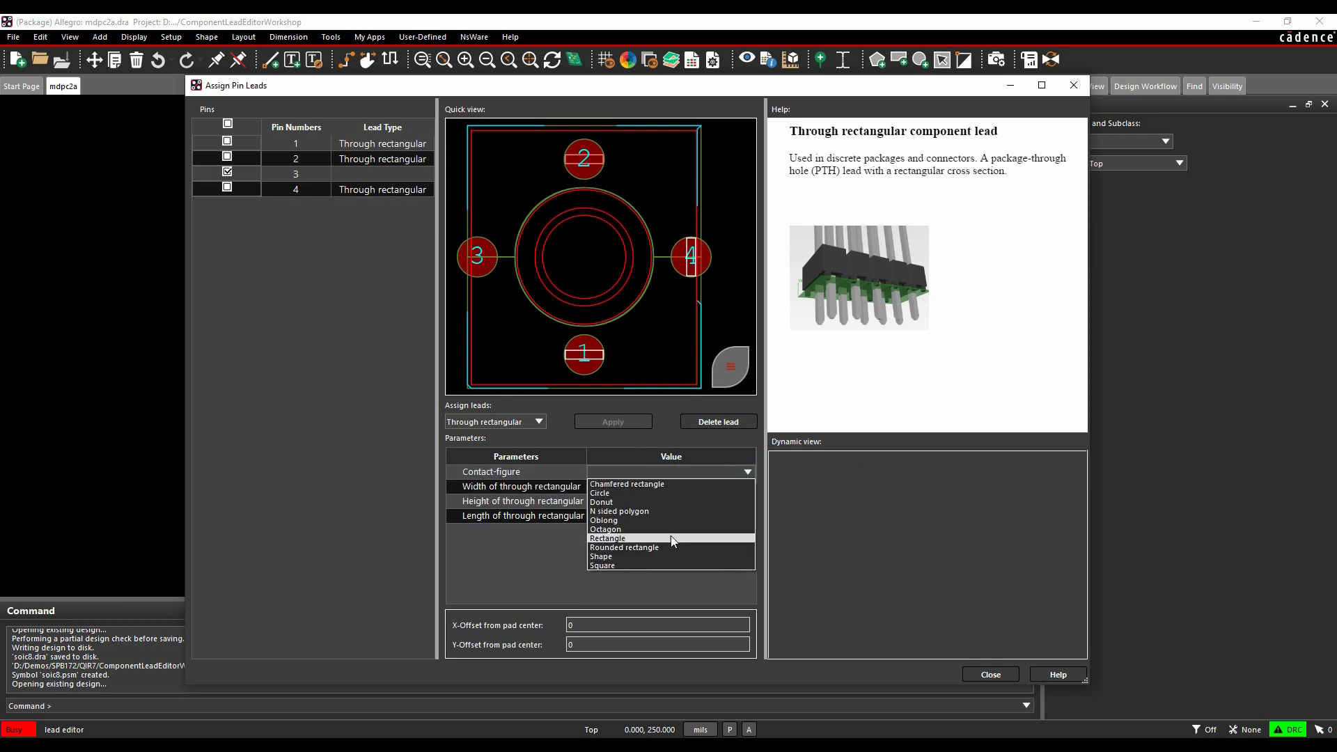
{"action": "left_click", "coordinate": [670, 540]}
{"action": "left_click", "coordinate": [654, 489]}
{"action": "left_click", "coordinate": [653, 489]}
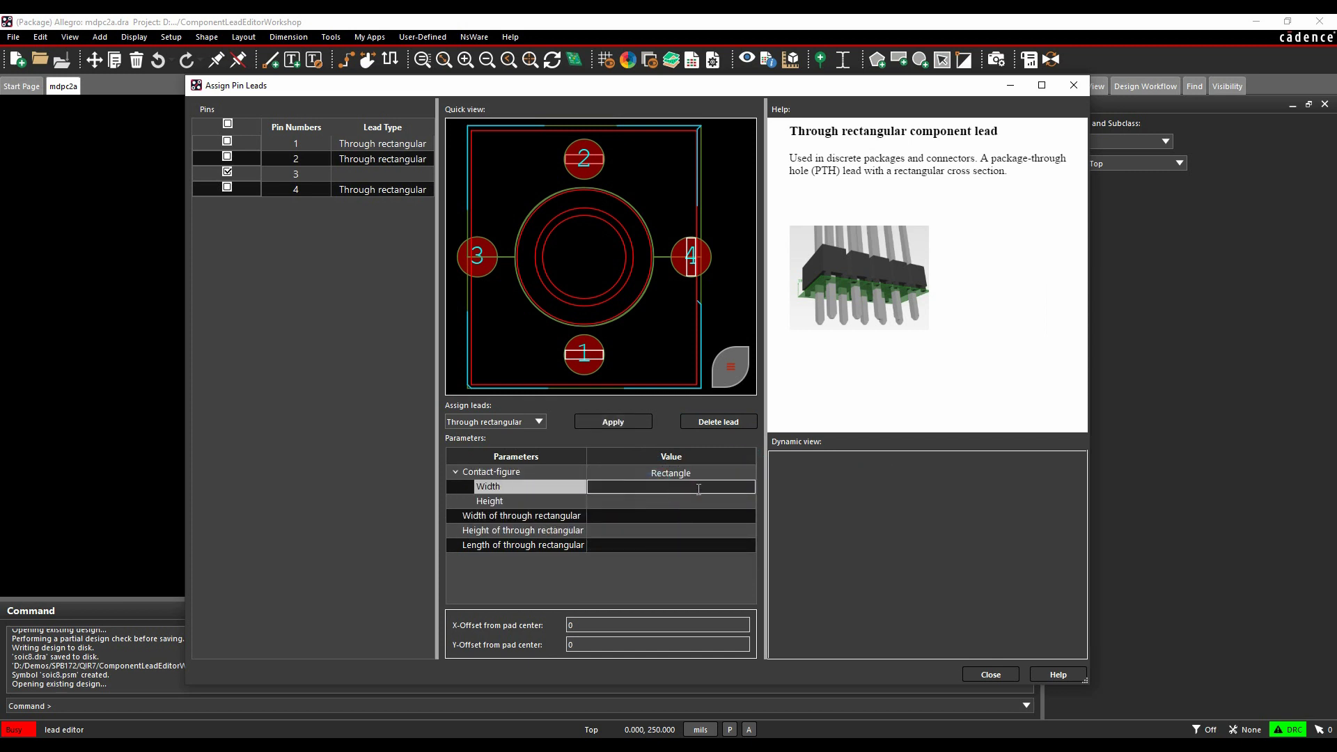
{"action": "left_click", "coordinate": [681, 502]}
{"action": "left_click", "coordinate": [682, 502]}
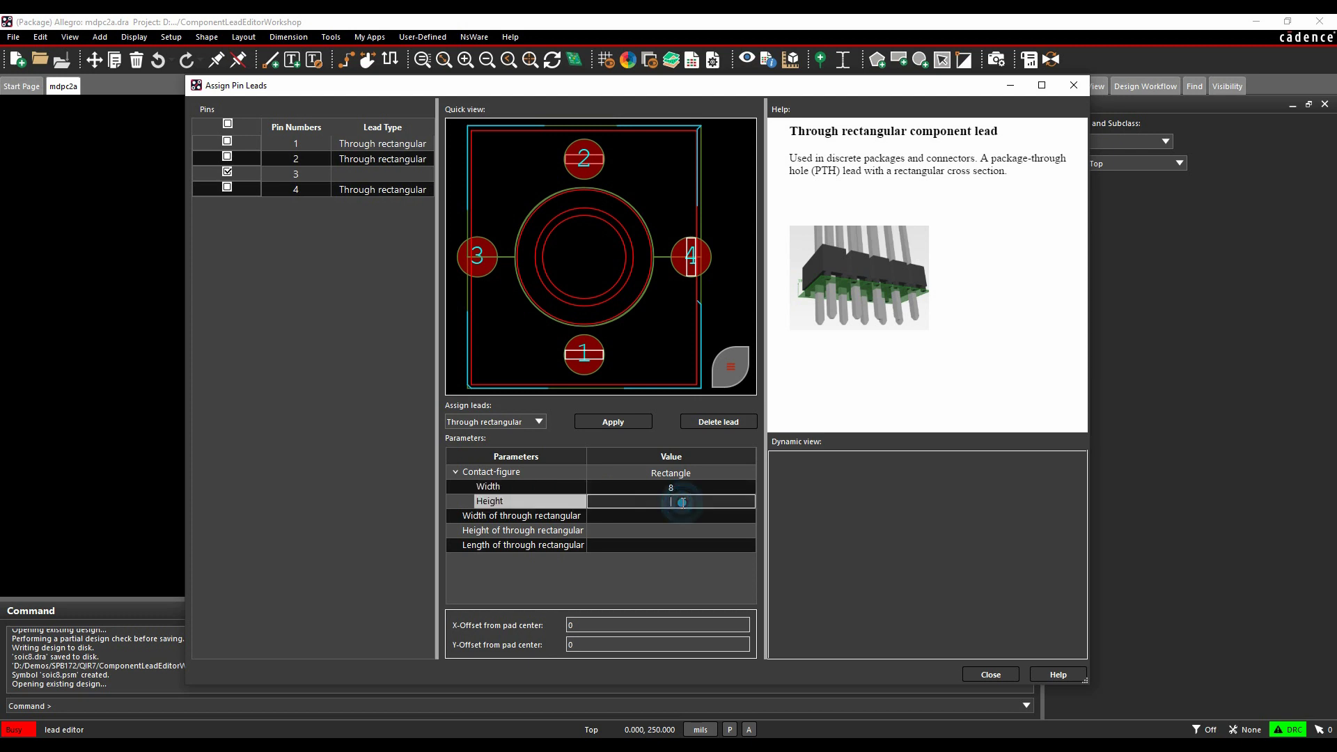
{"action": "type", "text": "52"}
{"action": "left_click", "coordinate": [670, 516]}
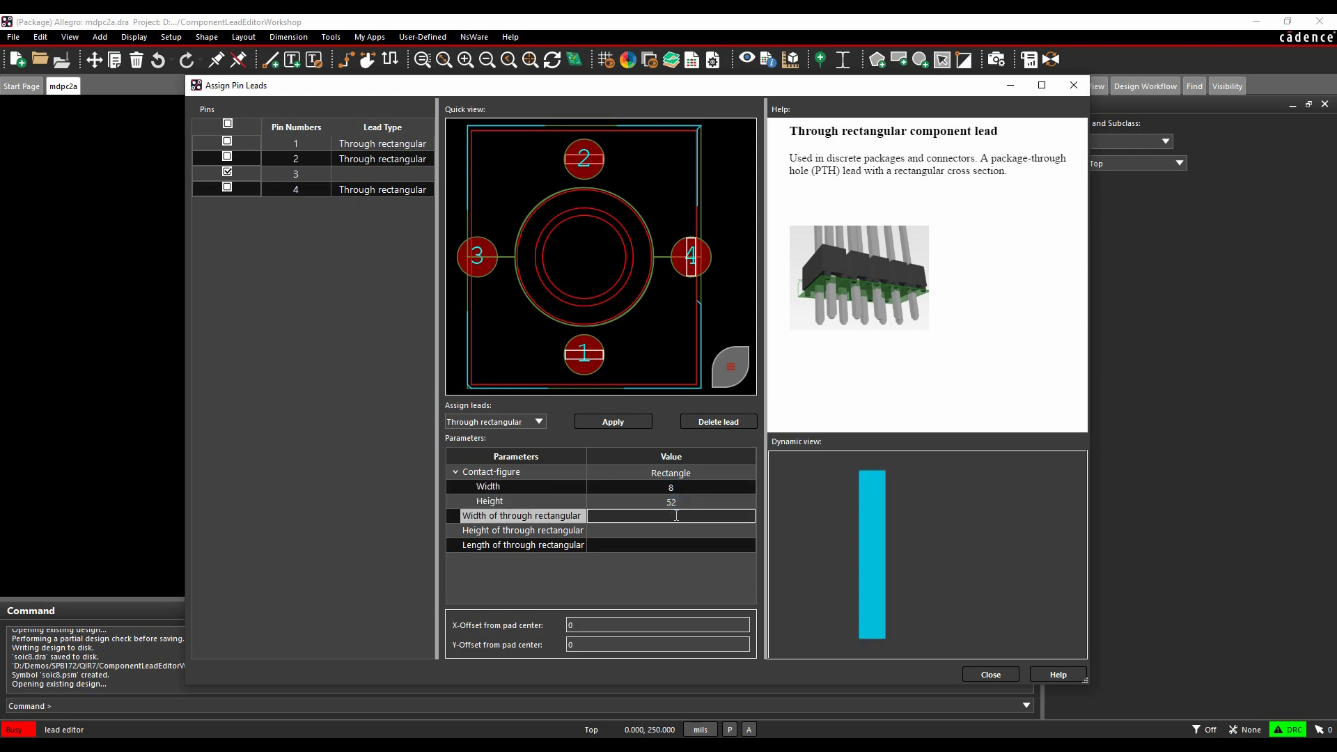
- Set the through-lead to 8 by 52 with length 167, apply it to pin 3, and close
{"action": "left_click", "coordinate": [672, 529]}
{"action": "left_click", "coordinate": [672, 529]}
{"action": "type", "text": "5"}
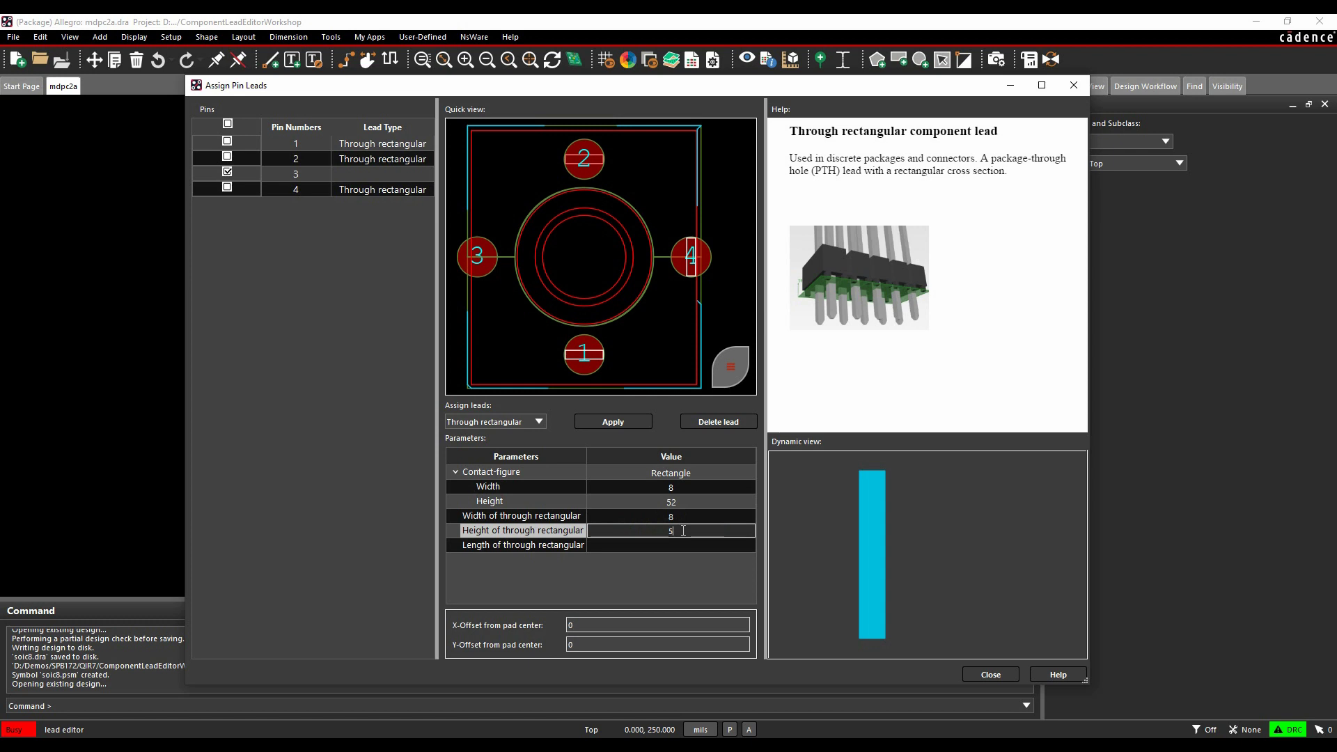
{"action": "type", "text": "2"}
{"action": "left_click", "coordinate": [690, 546]}
{"action": "left_click", "coordinate": [679, 546]}
{"action": "type", "text": "167"}
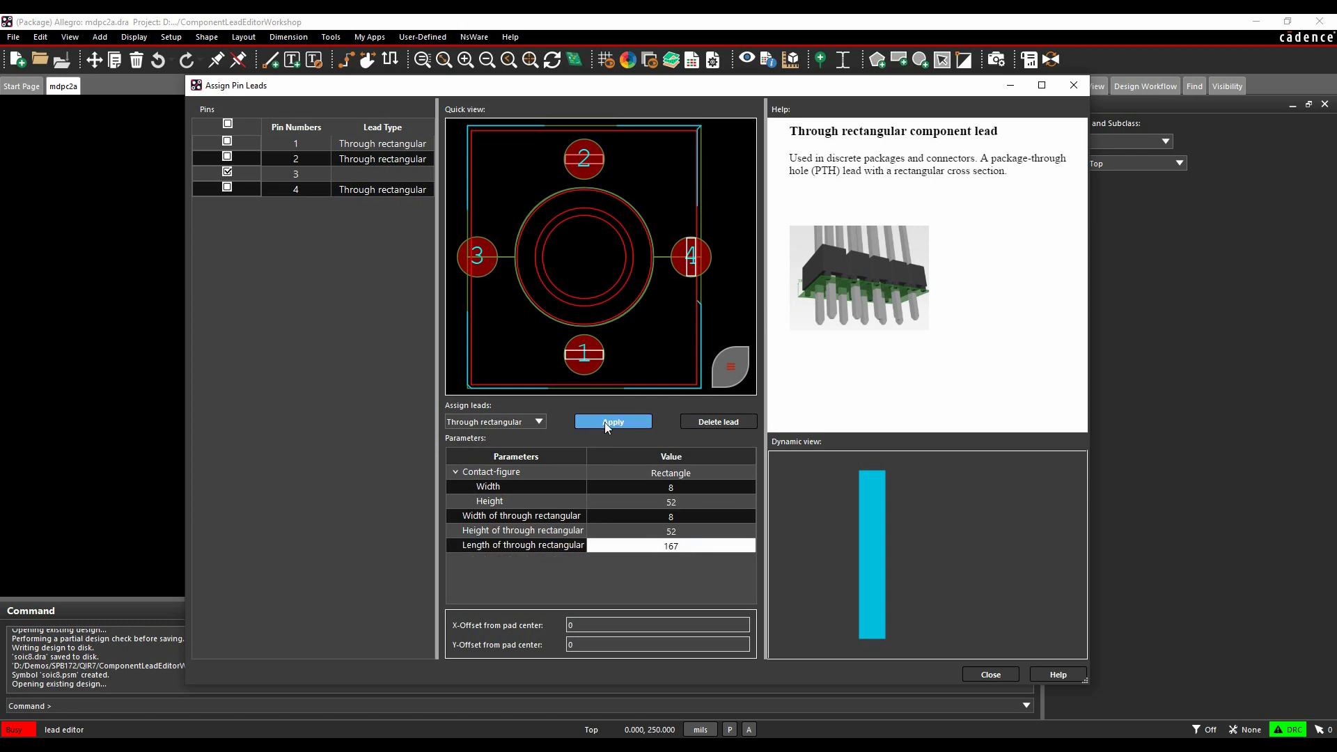
{"action": "left_click", "coordinate": [605, 422]}
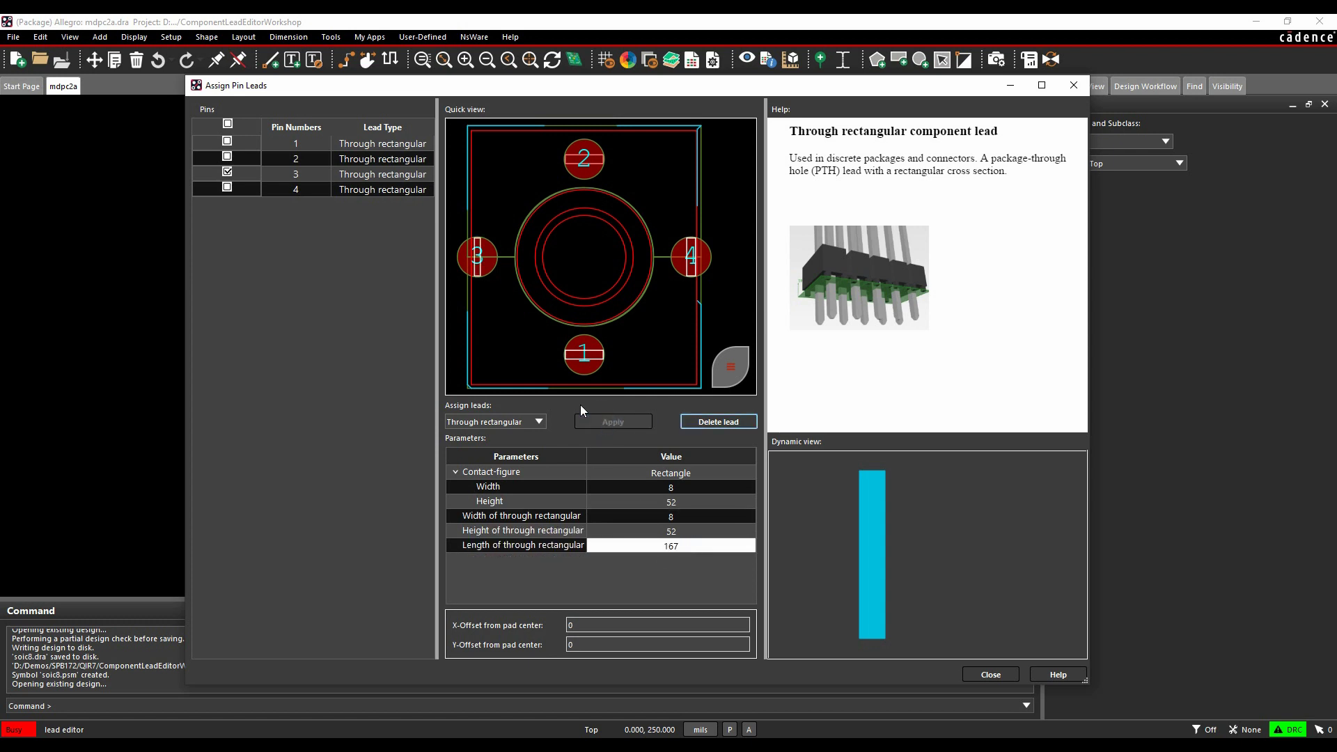
{"action": "left_click", "coordinate": [980, 676]}
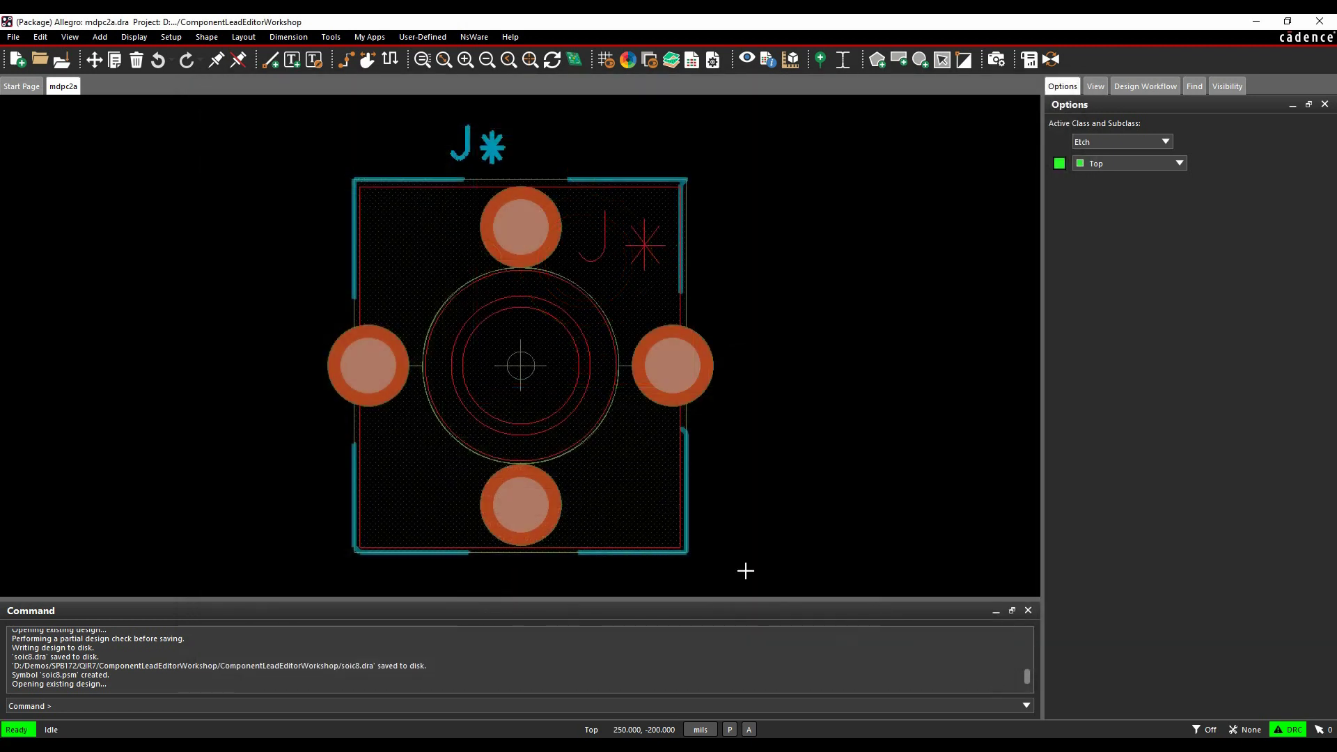
- Hide all layers, then show only Geometry Component_Lead and Stack-Up Top Pin, and accept
{"action": "left_click", "coordinate": [627, 59]}
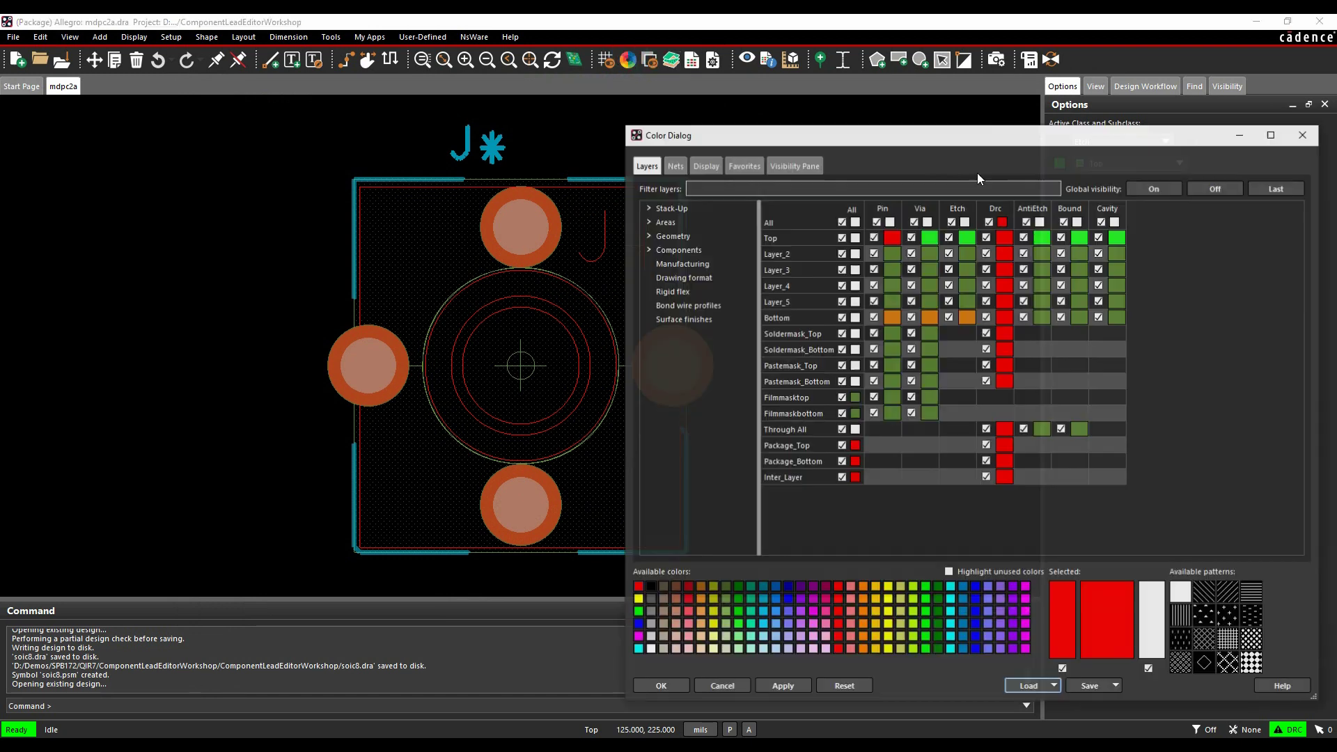
{"action": "left_click", "coordinate": [1204, 187]}
{"action": "left_click", "coordinate": [671, 235]}
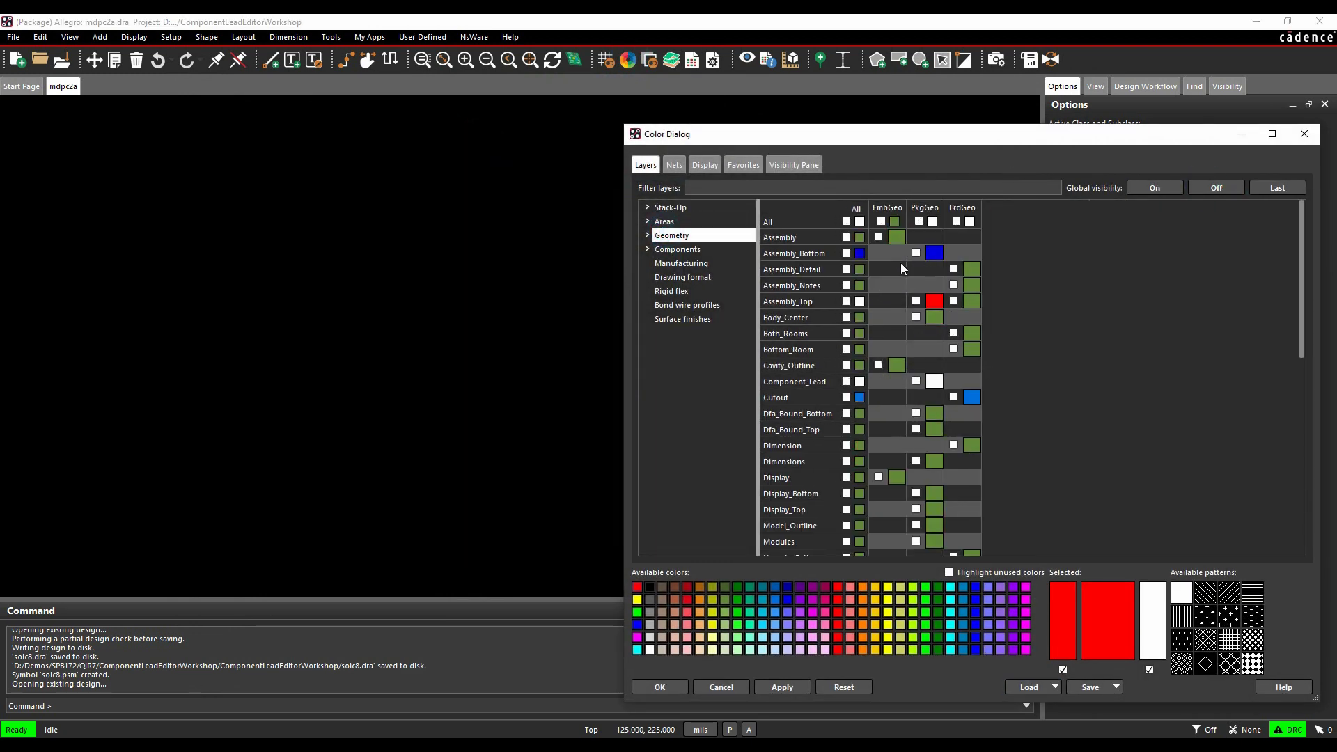
{"action": "left_click", "coordinate": [847, 382]}
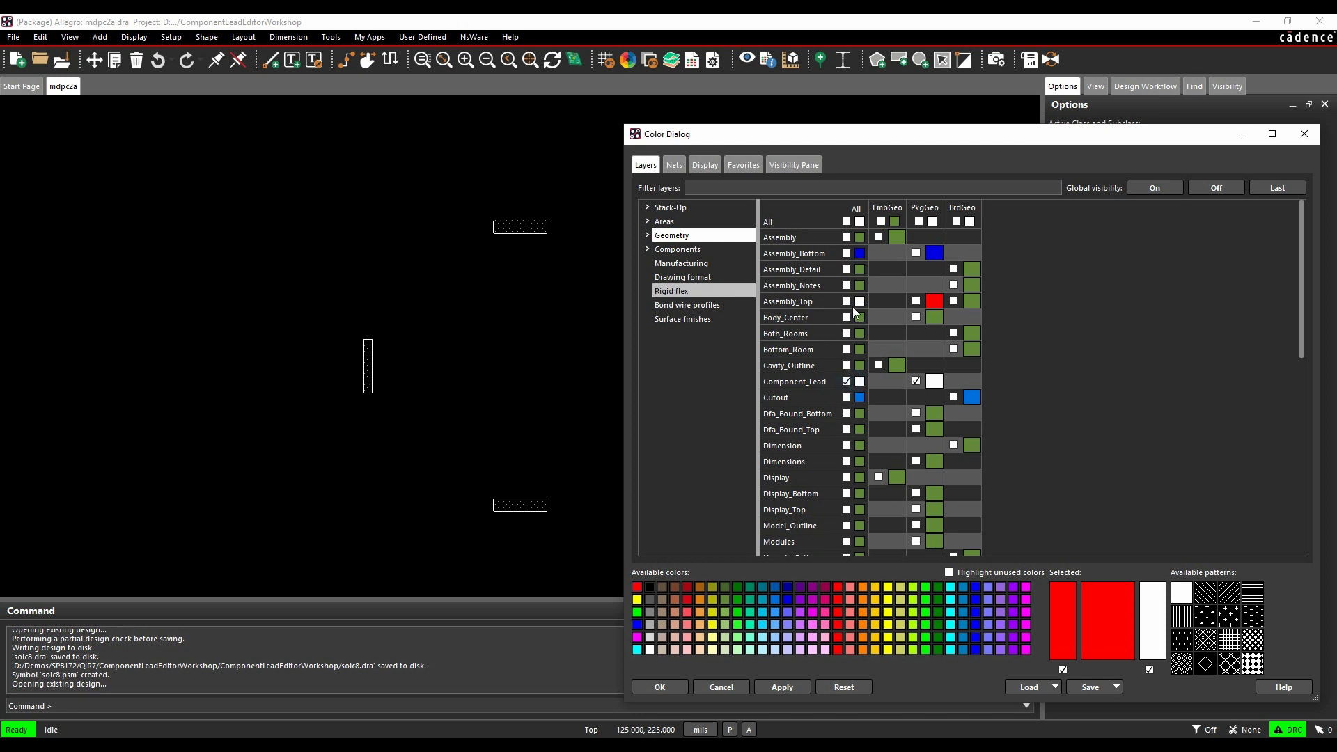
{"action": "left_click", "coordinate": [659, 207]}
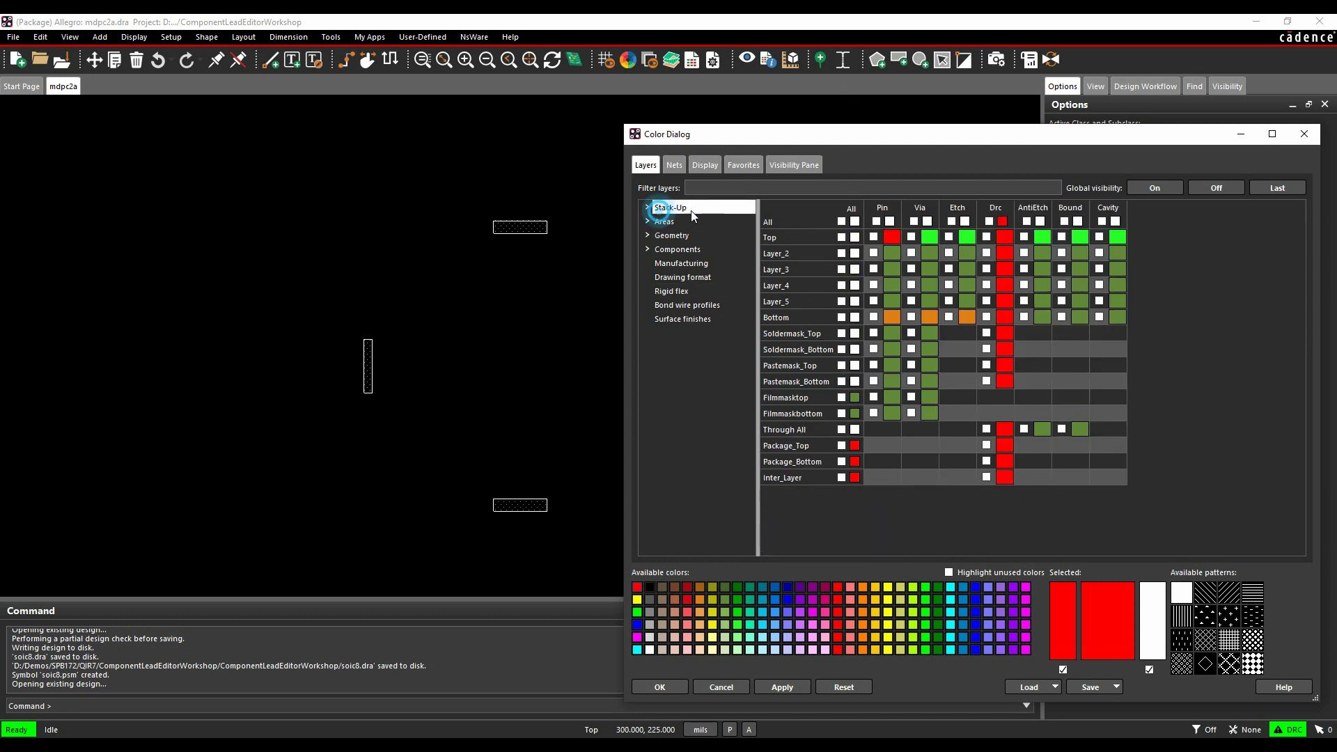
{"action": "left_click", "coordinate": [874, 237]}
{"action": "left_click_drag", "start_coordinate": [854, 141], "coordinate": [1037, 149]}
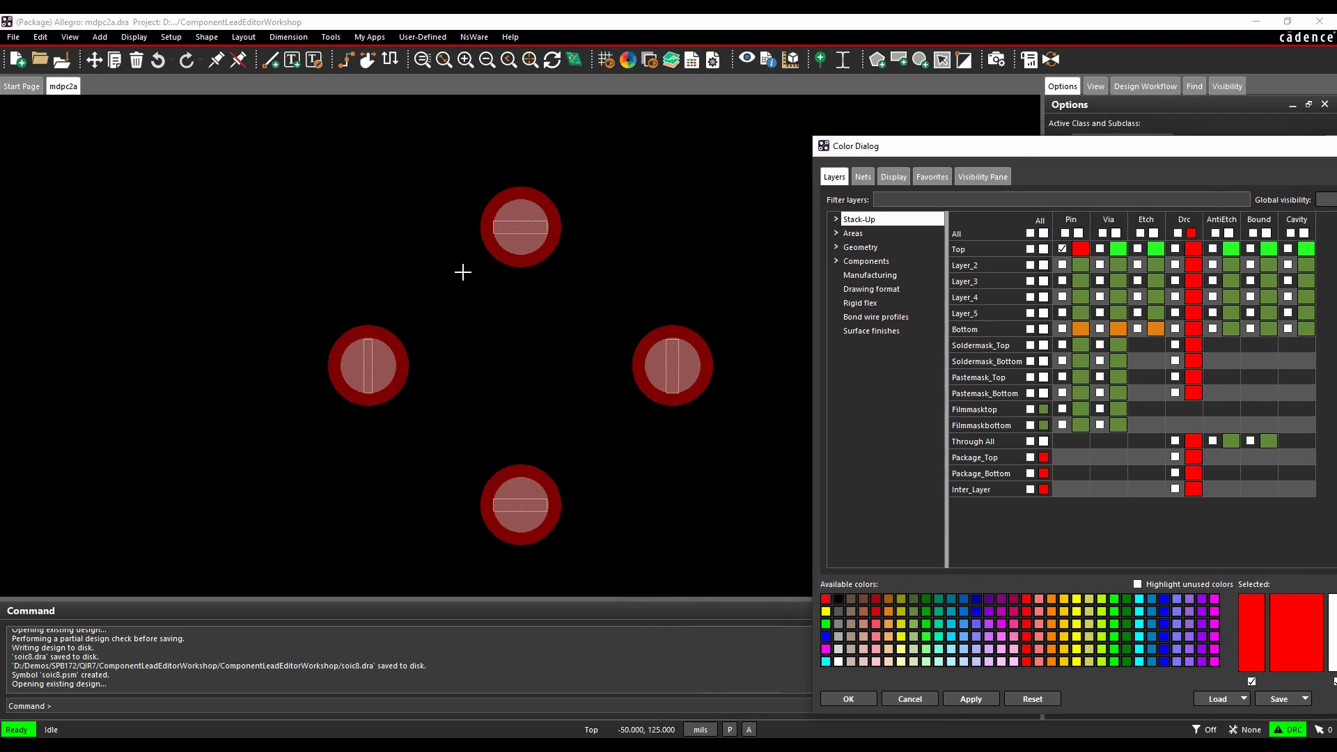
{"action": "left_click", "coordinate": [848, 697]}
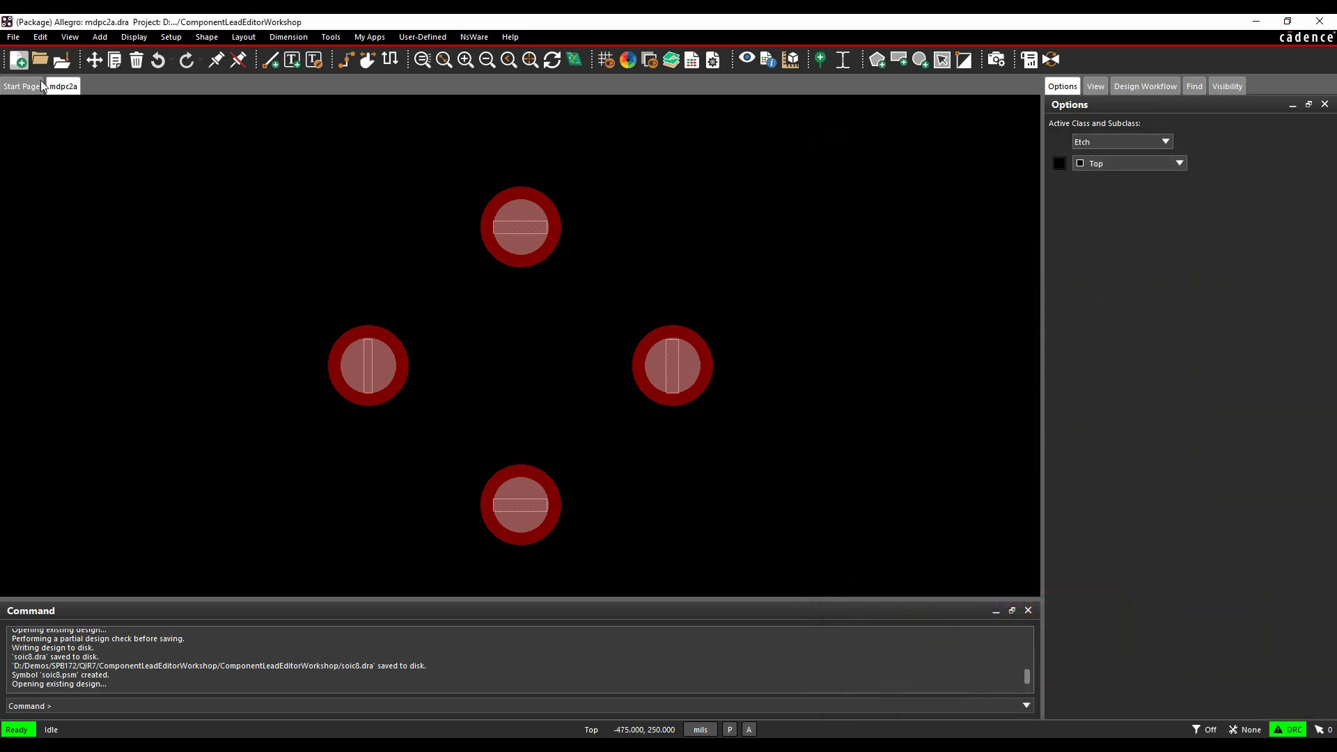
- Save over mdpc2a.dra, then open led-display.dra from Recent Designs, accepting the release update
{"action": "left_click", "coordinate": [62, 60]}
{"action": "left_click", "coordinate": [744, 399]}
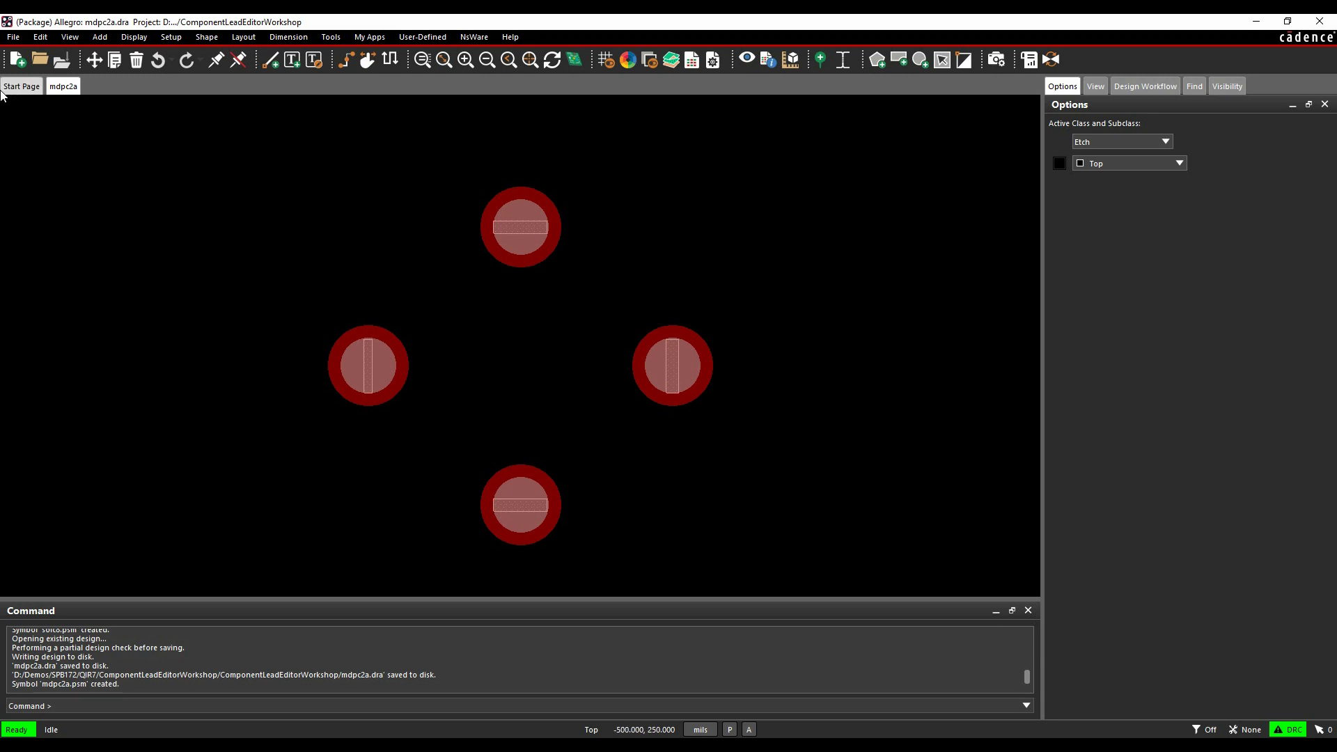
{"action": "left_click", "coordinate": [13, 37]}
{"action": "mouse_move", "coordinate": [44, 323]}
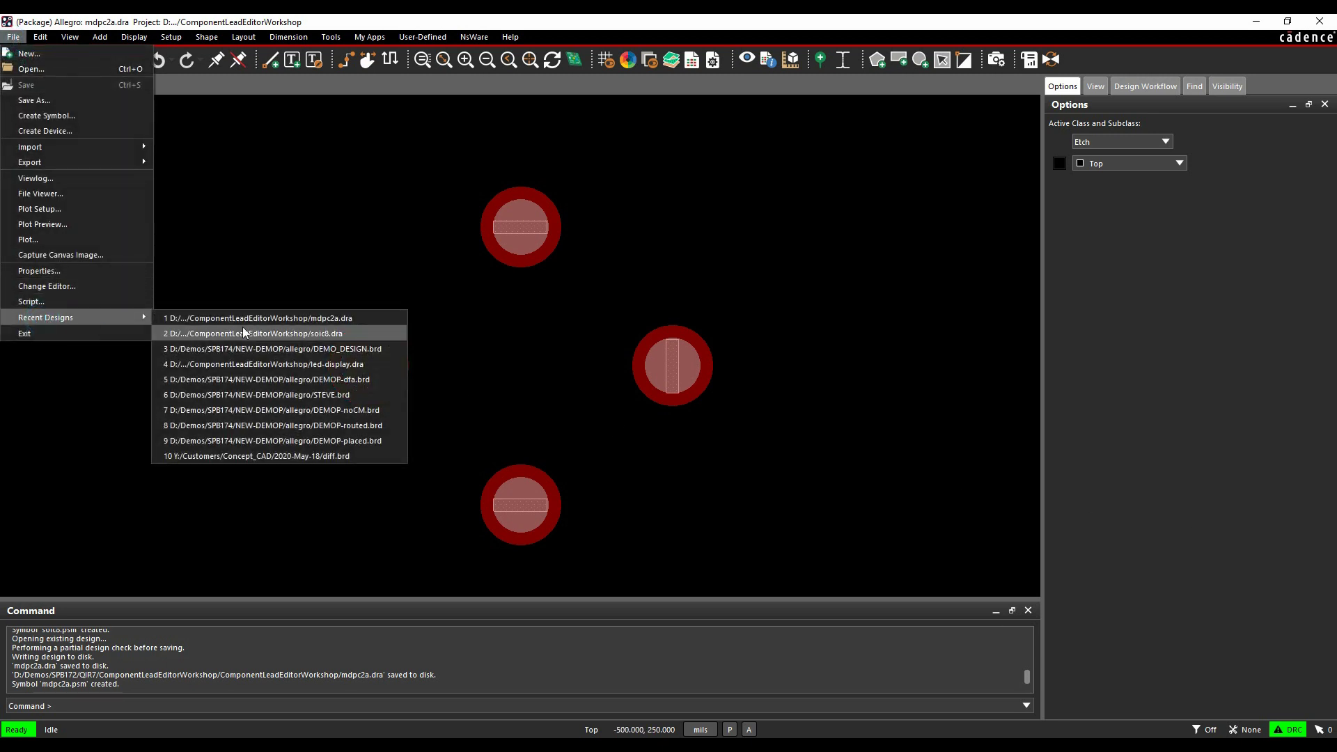
{"action": "left_click", "coordinate": [347, 365]}
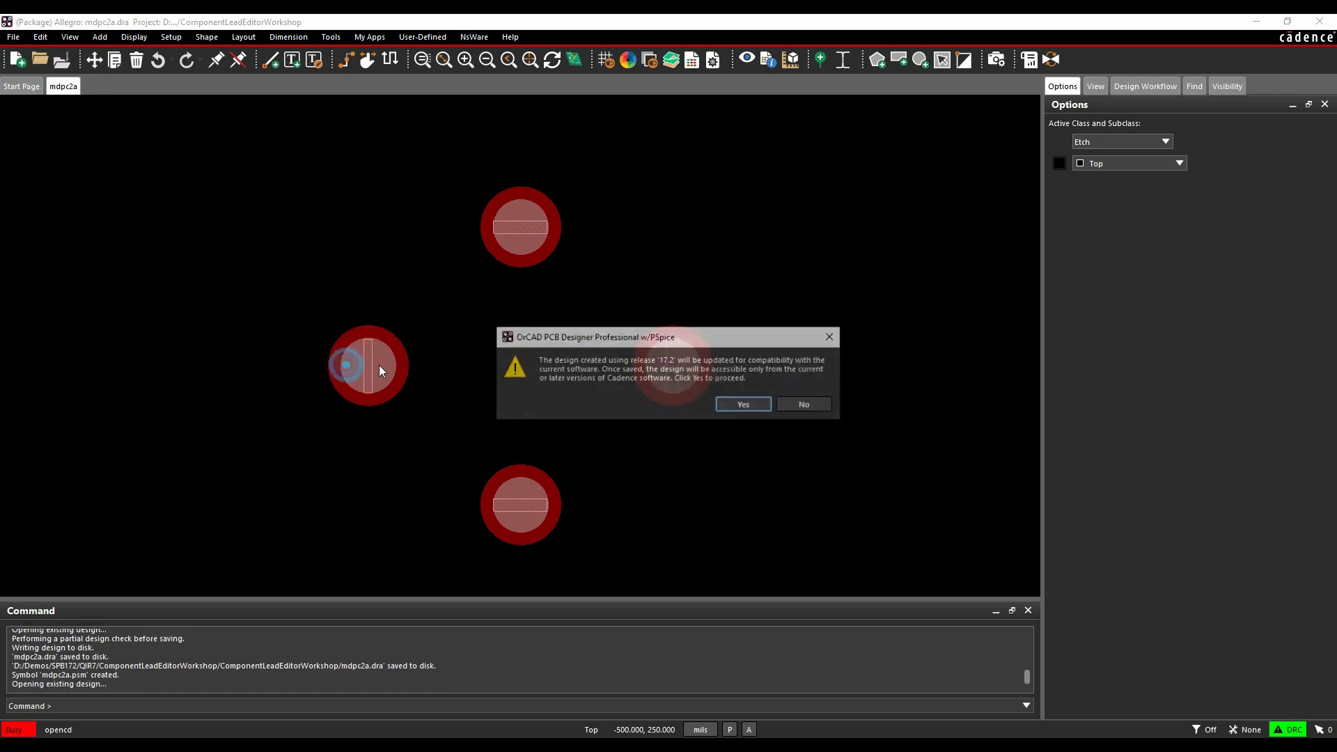
{"action": "left_click", "coordinate": [769, 405]}
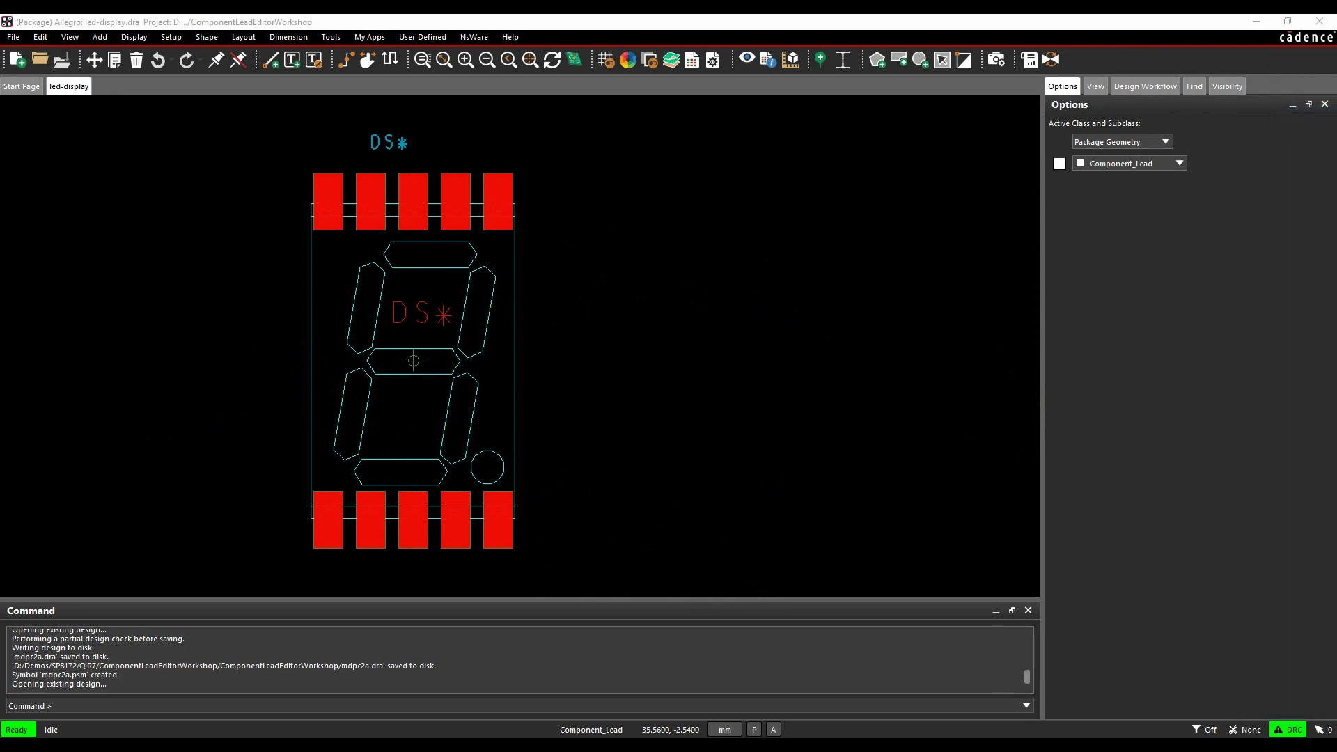
{"action": "left_click_drag", "start_coordinate": [1322, 43], "coordinate": [818, 61]}
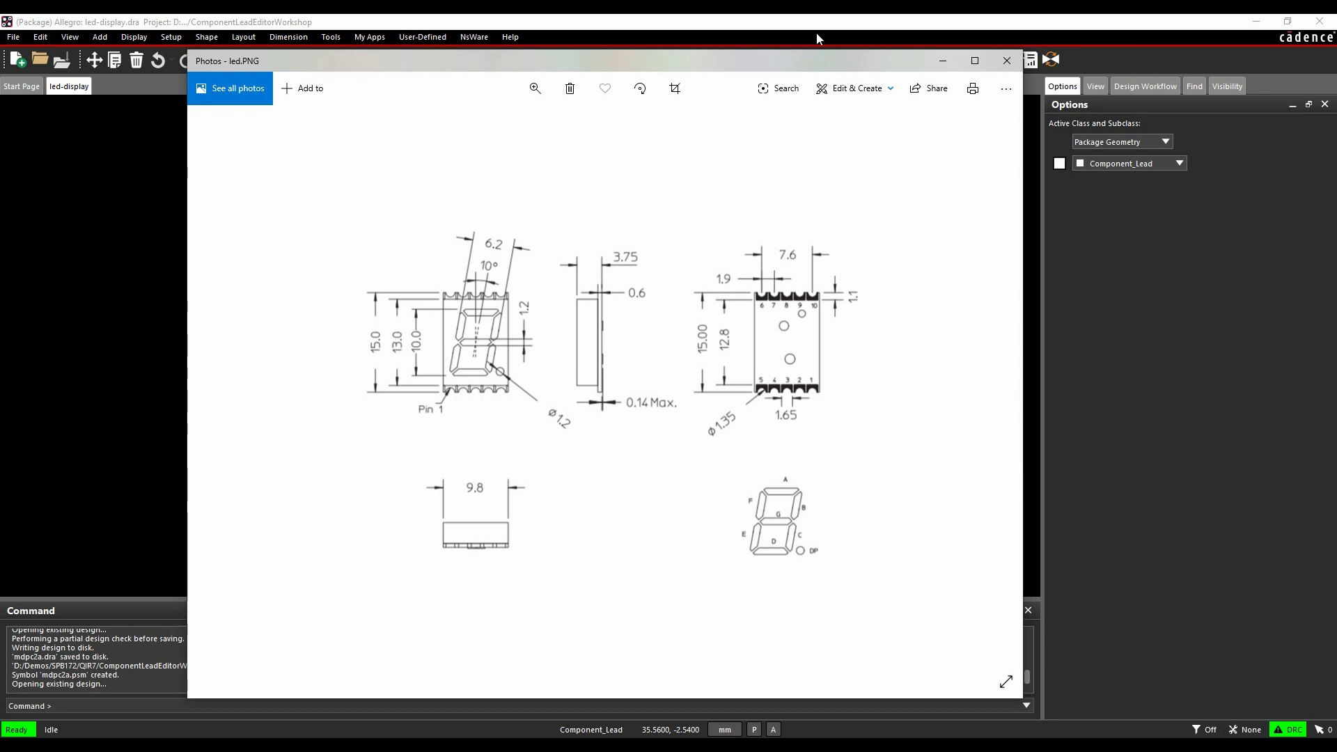
{"action": "left_click", "coordinate": [943, 61]}
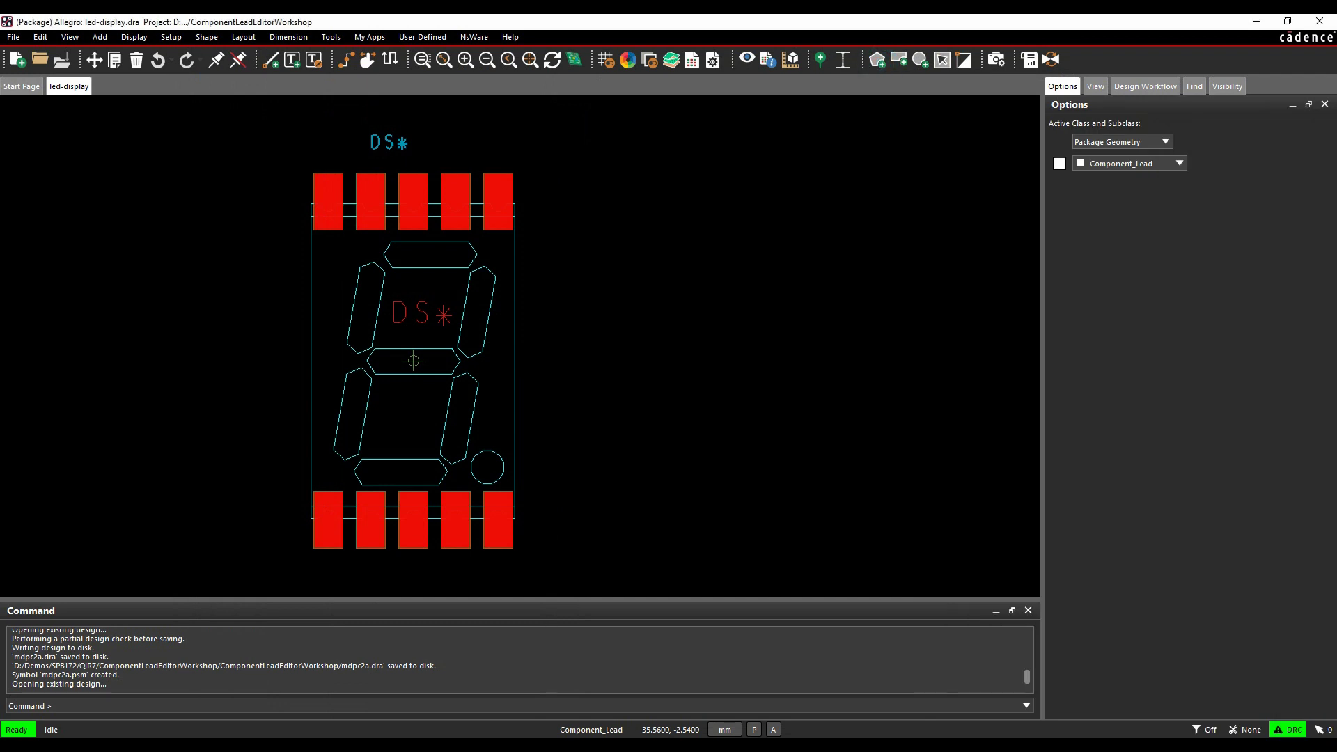
- Open Setup > Assign Pin Leads and select pins 1 through 5
{"action": "left_click", "coordinate": [170, 37]}
{"action": "left_click", "coordinate": [193, 179]}
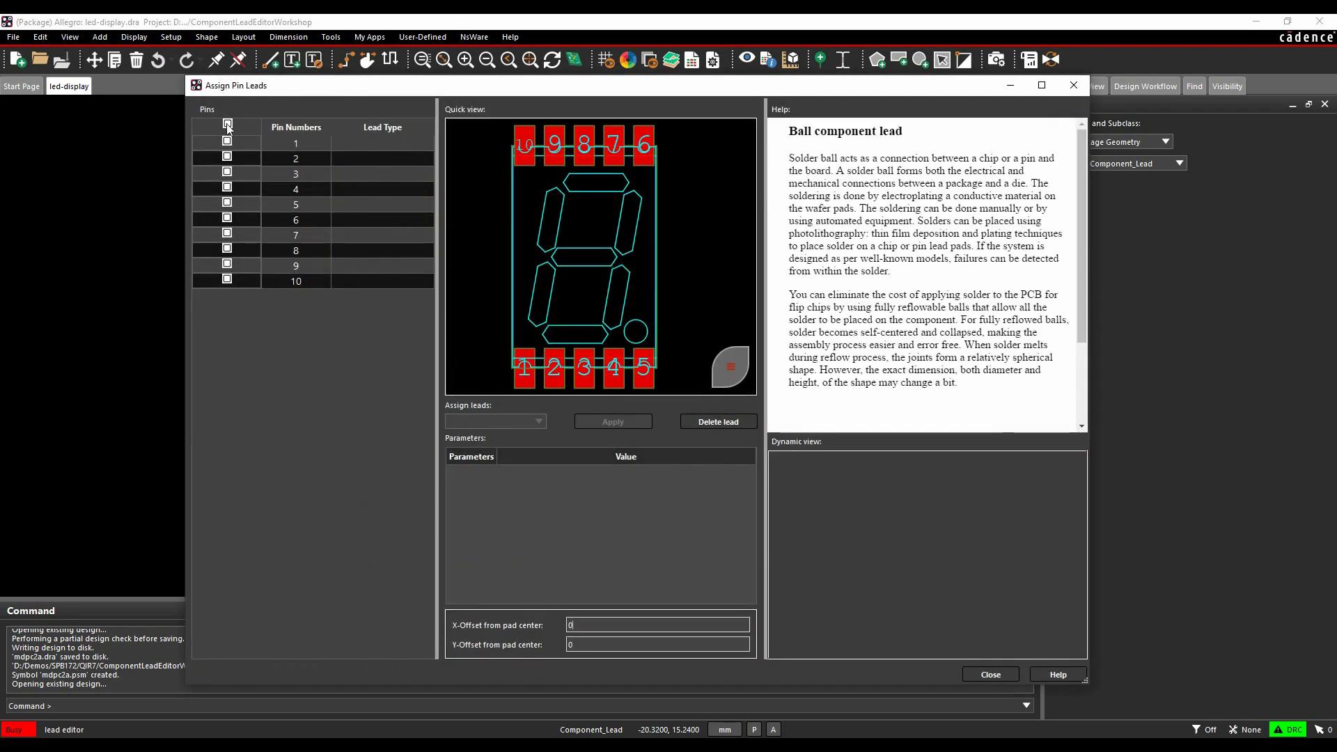
{"action": "left_click", "coordinate": [227, 142]}
{"action": "left_click", "coordinate": [227, 157]}
{"action": "left_click", "coordinate": [227, 171]}
{"action": "left_click", "coordinate": [227, 186]}
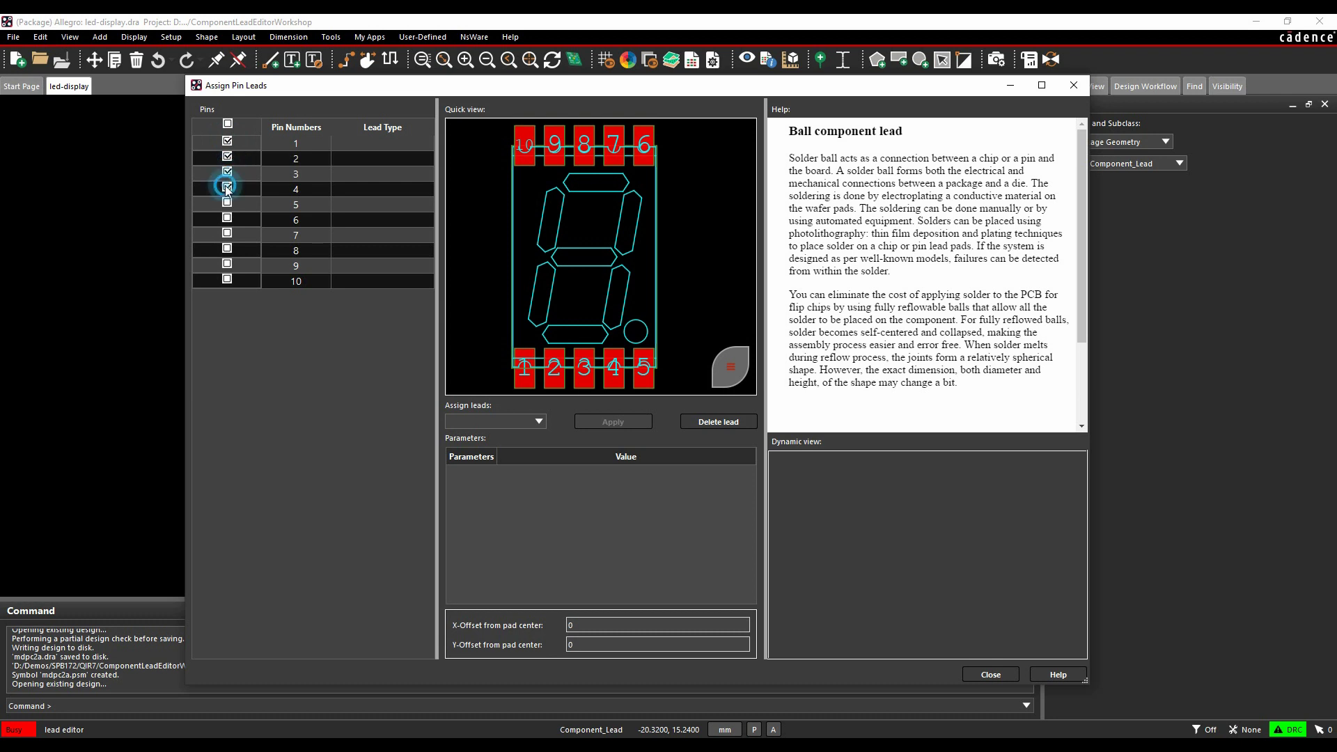
{"action": "left_click", "coordinate": [227, 202]}
- Choose the Side lead concave lead type with a Shape contact figure
{"action": "left_click", "coordinate": [539, 422]}
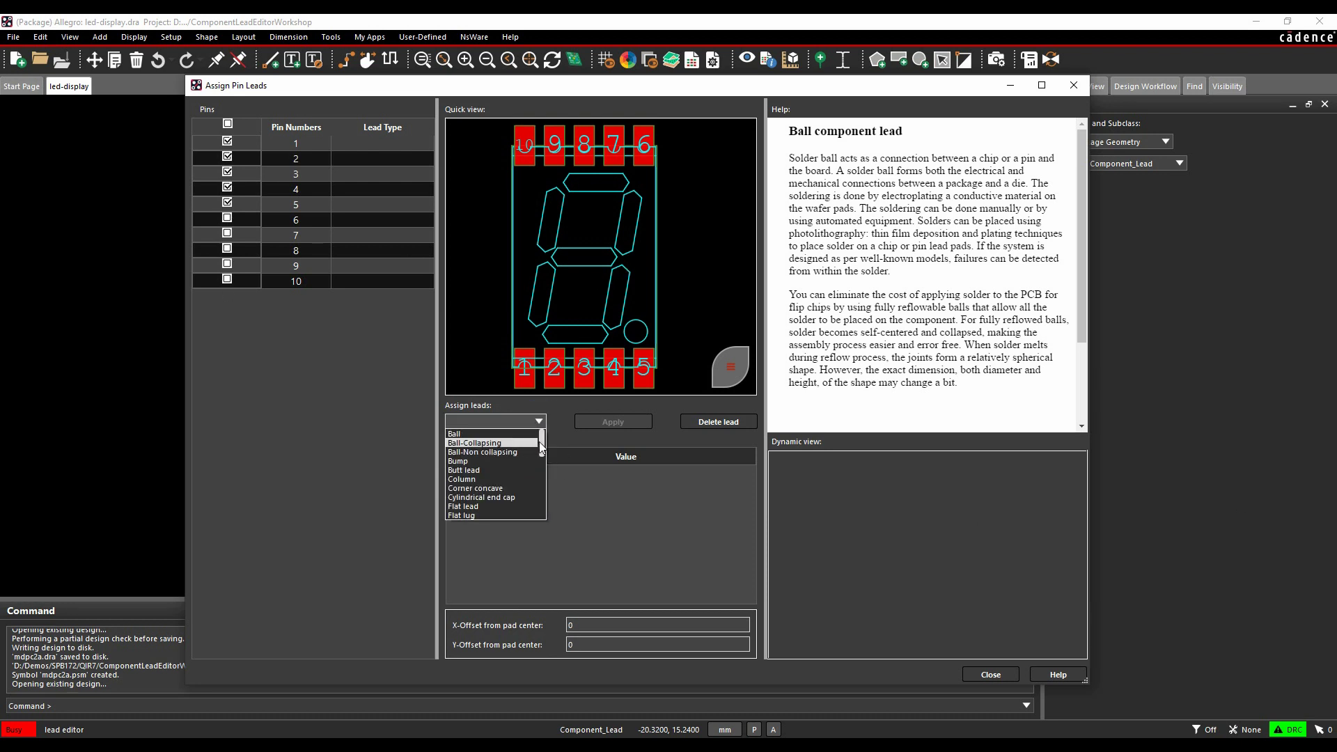
{"action": "left_click_drag", "start_coordinate": [537, 441], "coordinate": [541, 500]}
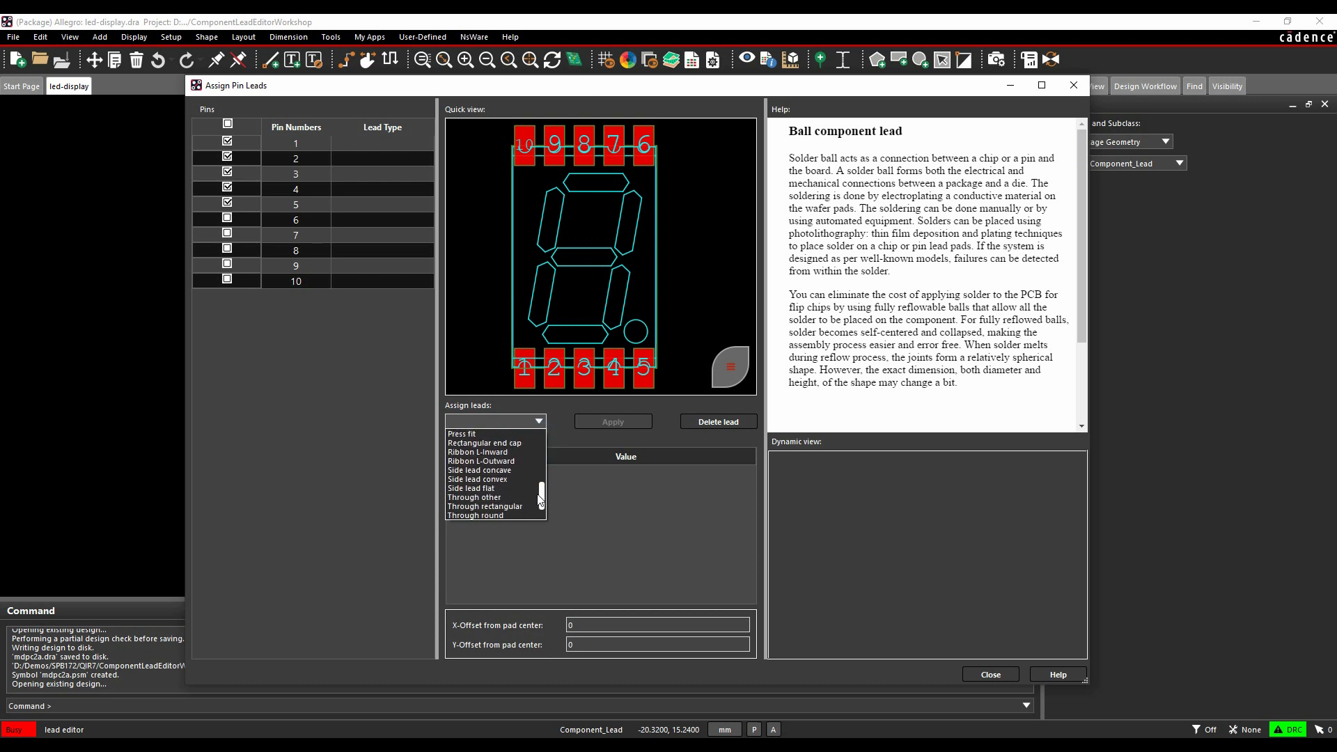
{"action": "left_click", "coordinate": [482, 471]}
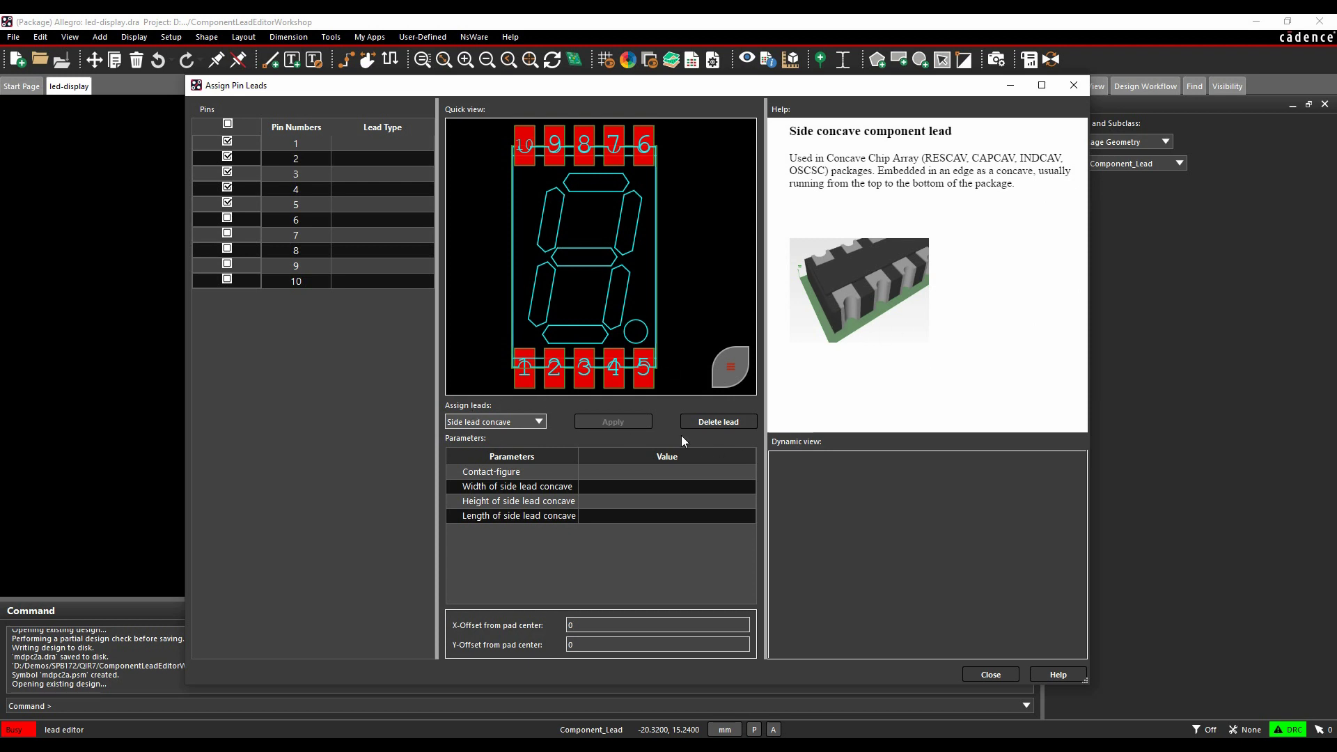
{"action": "left_click", "coordinate": [670, 471]}
{"action": "left_click", "coordinate": [748, 472]}
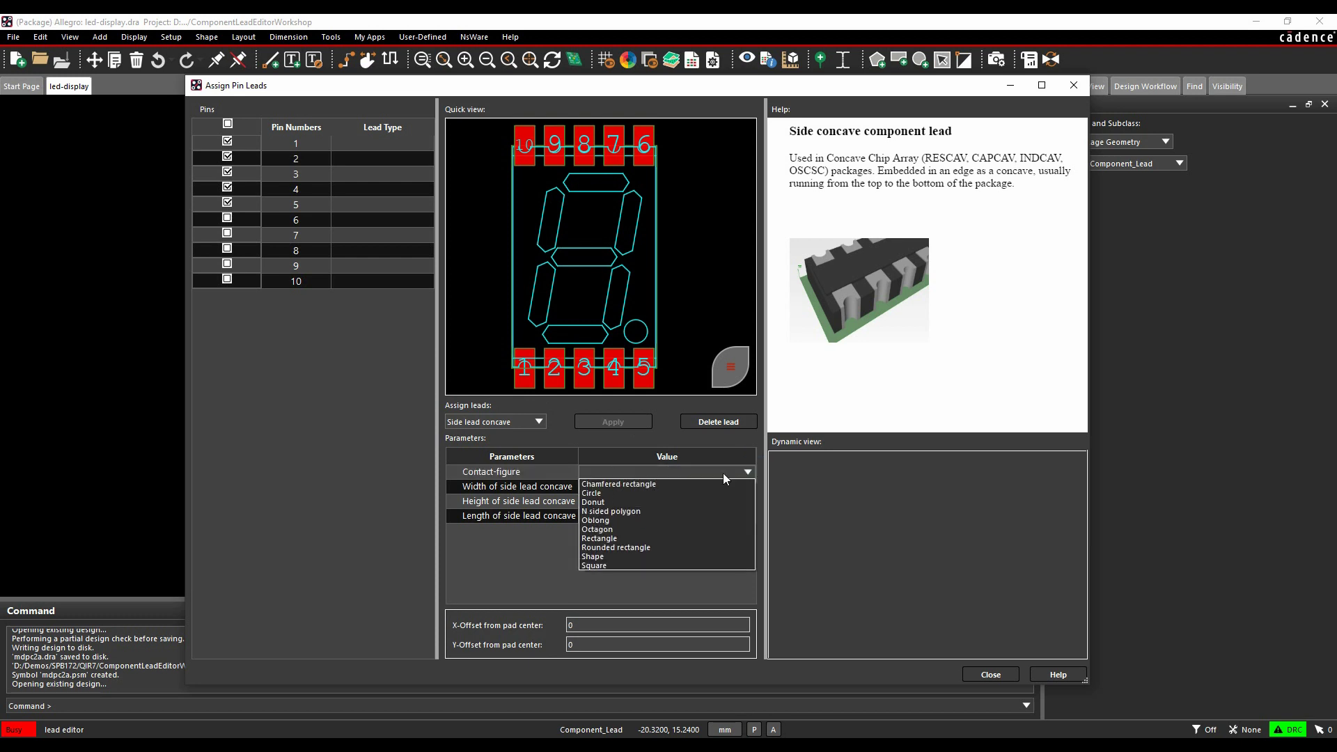
{"action": "left_click", "coordinate": [651, 557]}
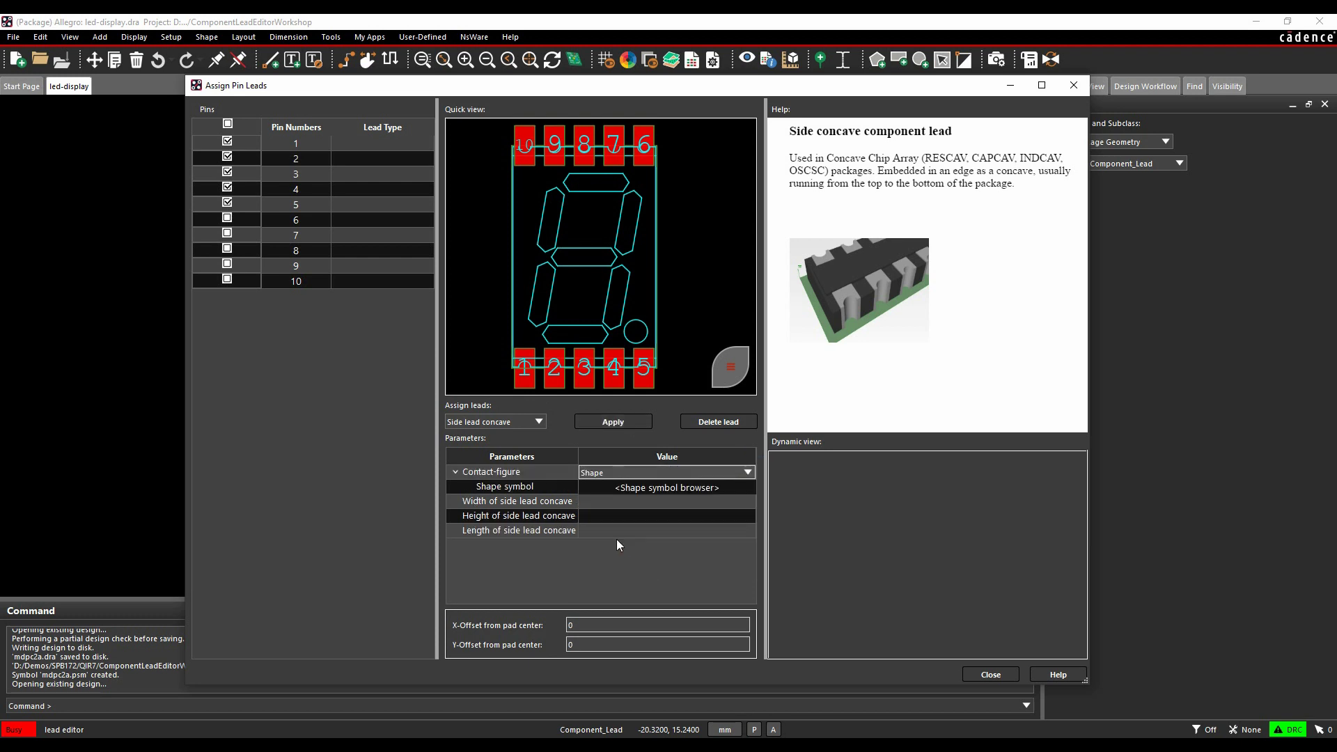
{"action": "left_click", "coordinate": [689, 488]}
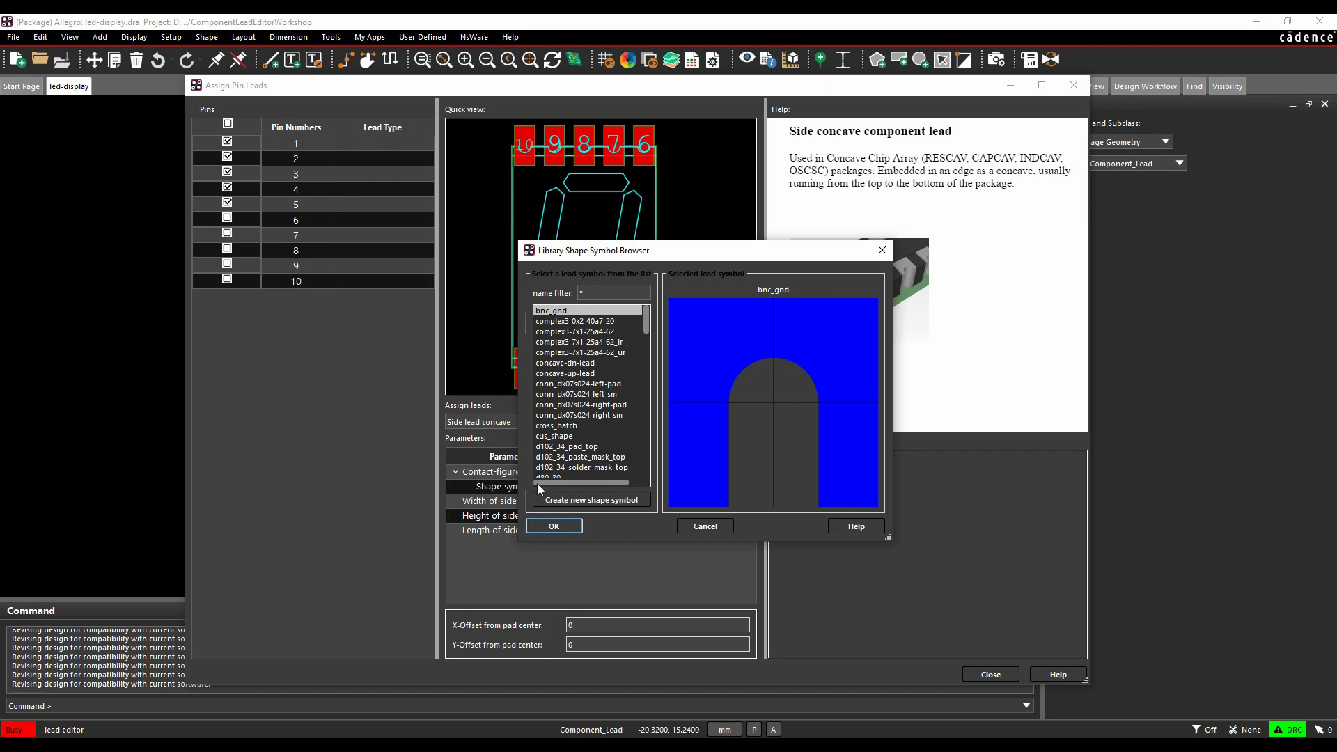
- Use the concave-up-lead shape symbol with lead width 1.1 and height .6
{"action": "left_click", "coordinate": [590, 374]}
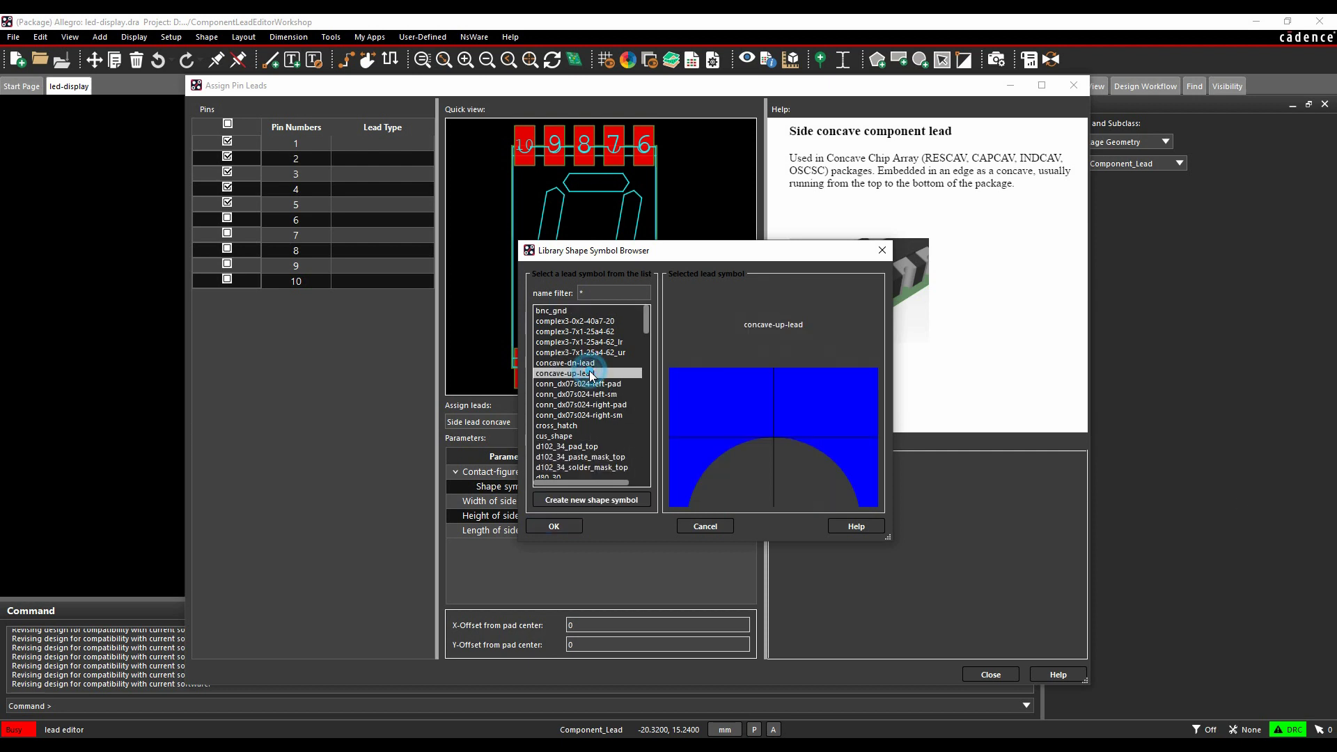
{"action": "left_click", "coordinate": [552, 531]}
{"action": "left_click", "coordinate": [661, 502]}
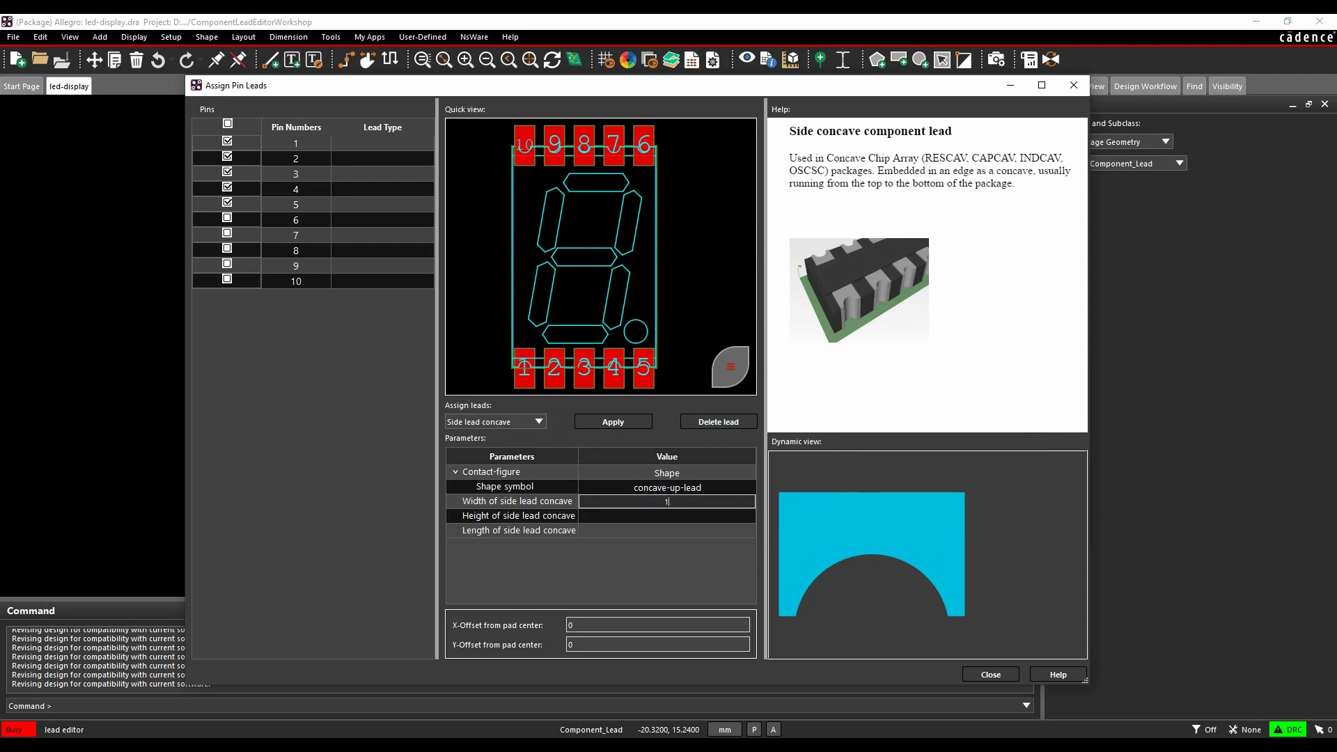
{"action": "type", "text": "1.65"}
{"action": "key", "text": "Tab"}
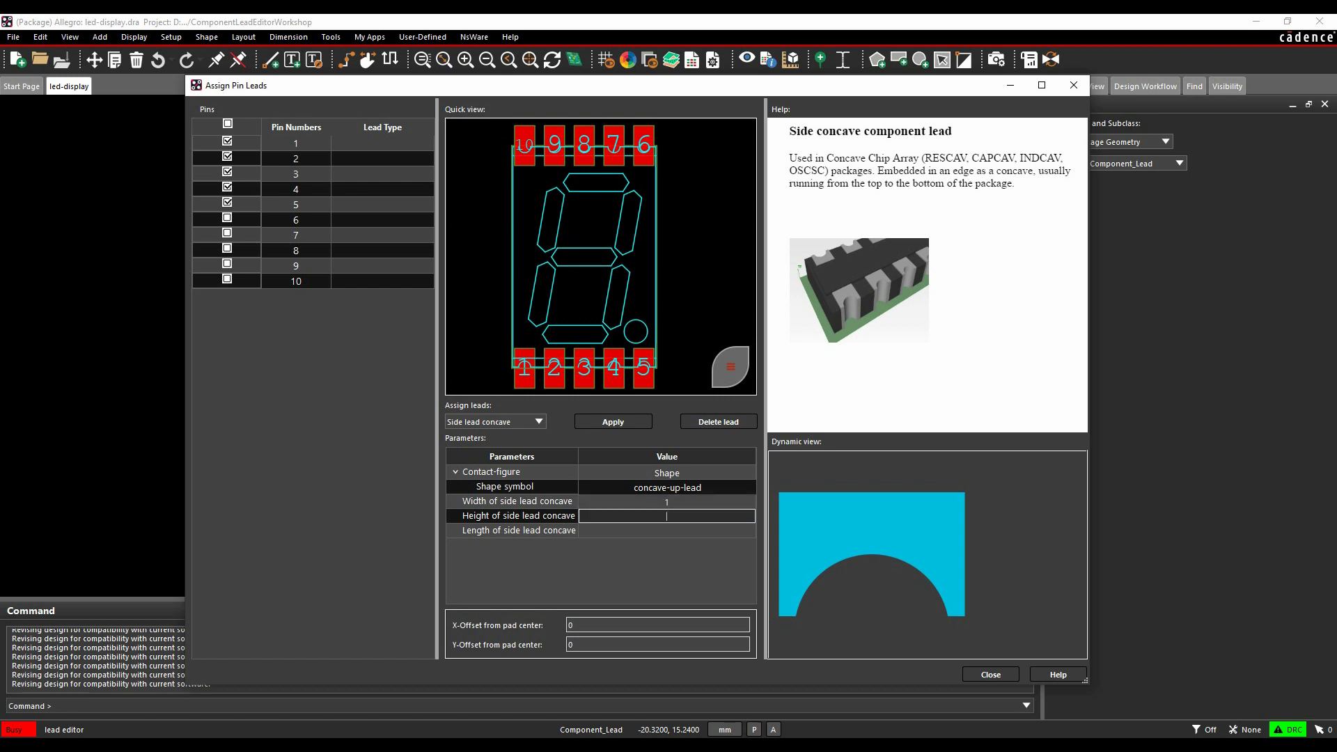
{"action": "left_click", "coordinate": [692, 499]}
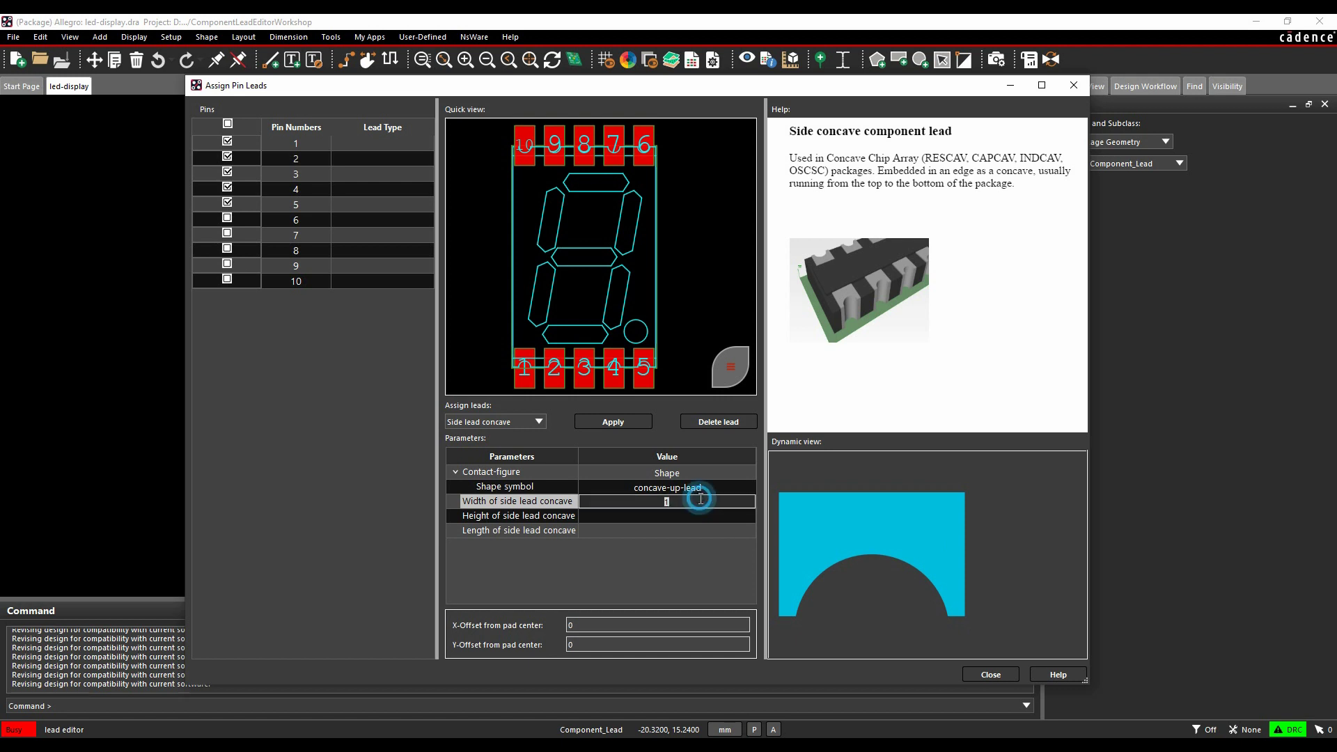
{"action": "type", "text": "1"}
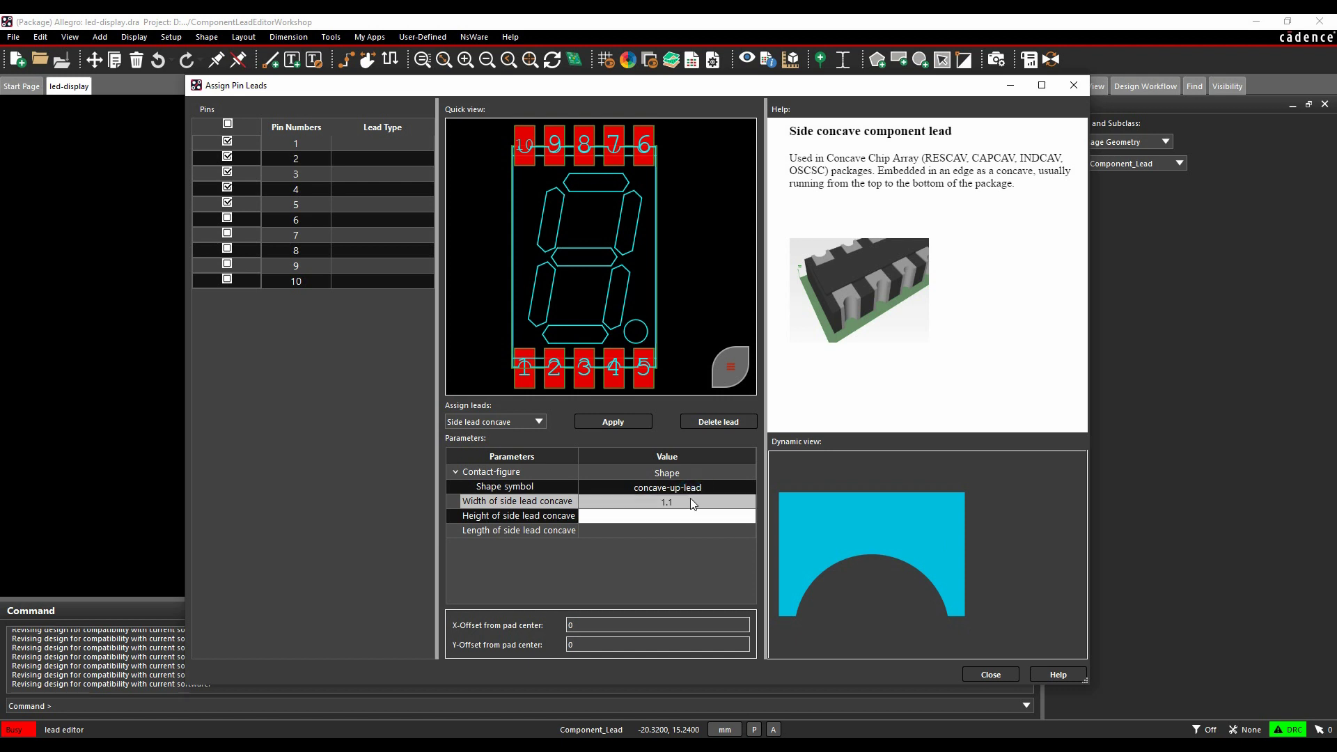
{"action": "key", "text": "Tab"}
{"action": "left_click", "coordinate": [667, 515]}
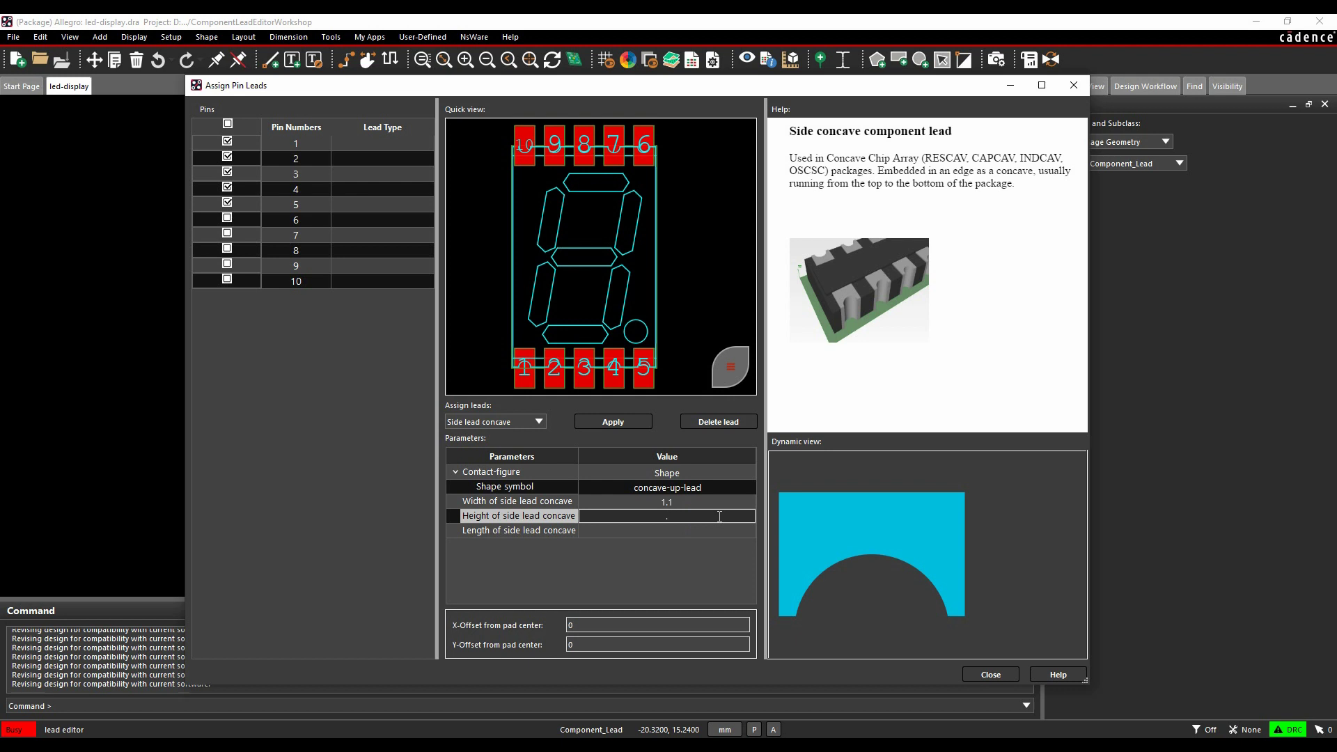
{"action": "key", "text": "Tab"}
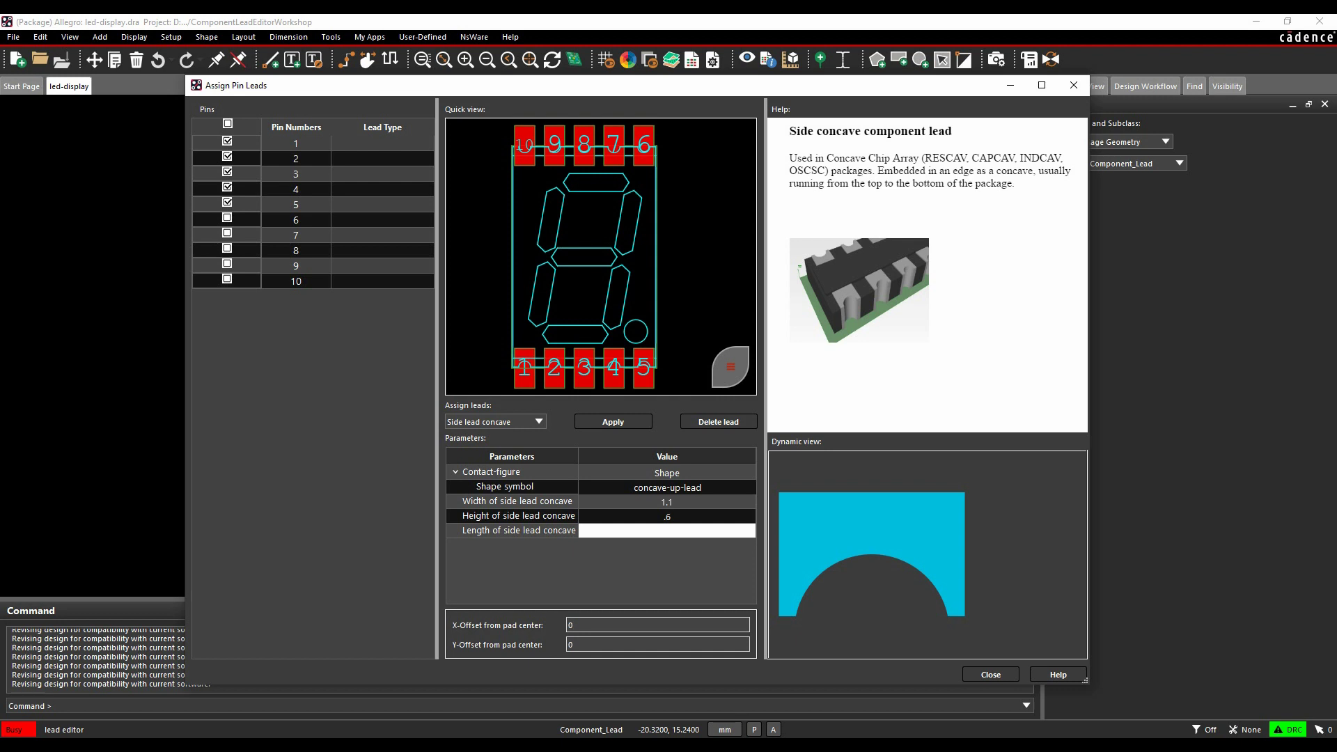
- Set the Y offset from pad center to 0.55 and apply the leads to pins 1–5
{"action": "left_click", "coordinate": [612, 647]}
{"action": "double_click", "coordinate": [586, 642]}
{"action": "type", "text": "0.55"}
{"action": "key", "text": "Tab"}
{"action": "left_click", "coordinate": [613, 422]}
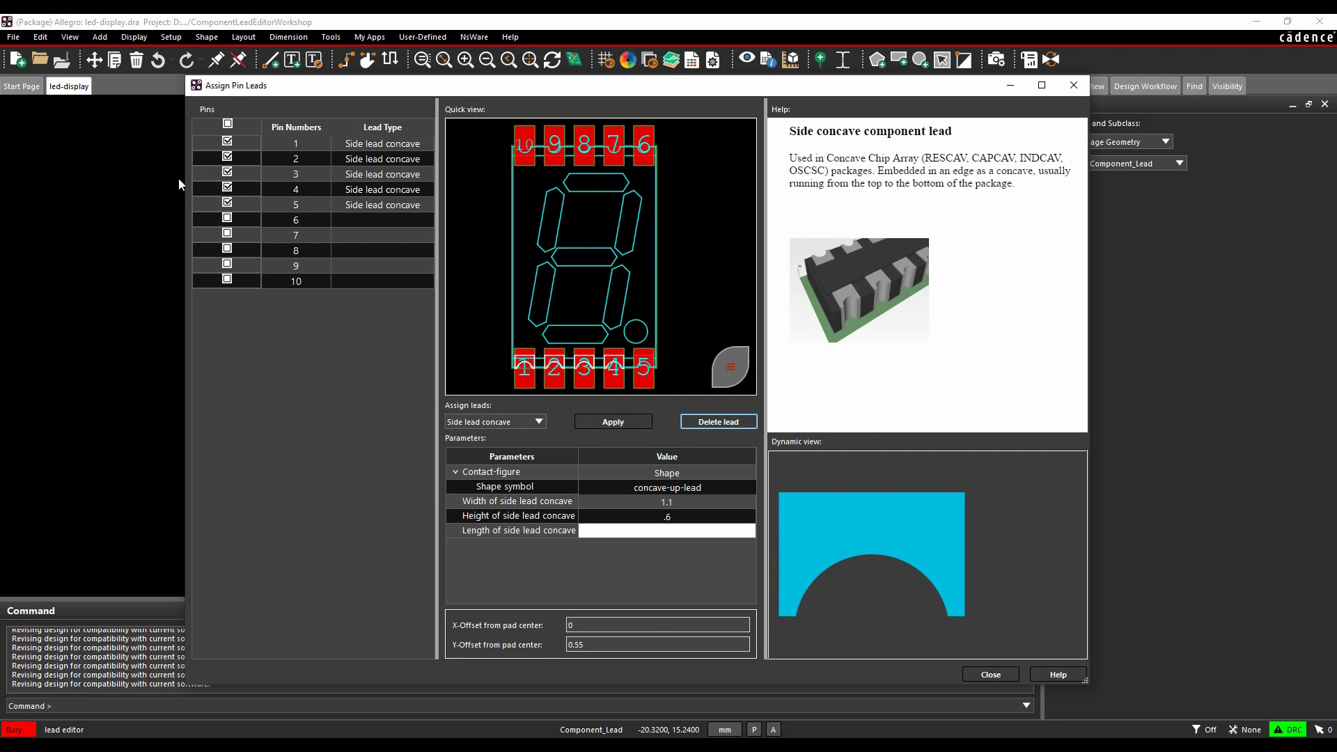
- Deselect pins 1–5 and select pins 6 through 10
{"action": "left_click", "coordinate": [228, 123]}
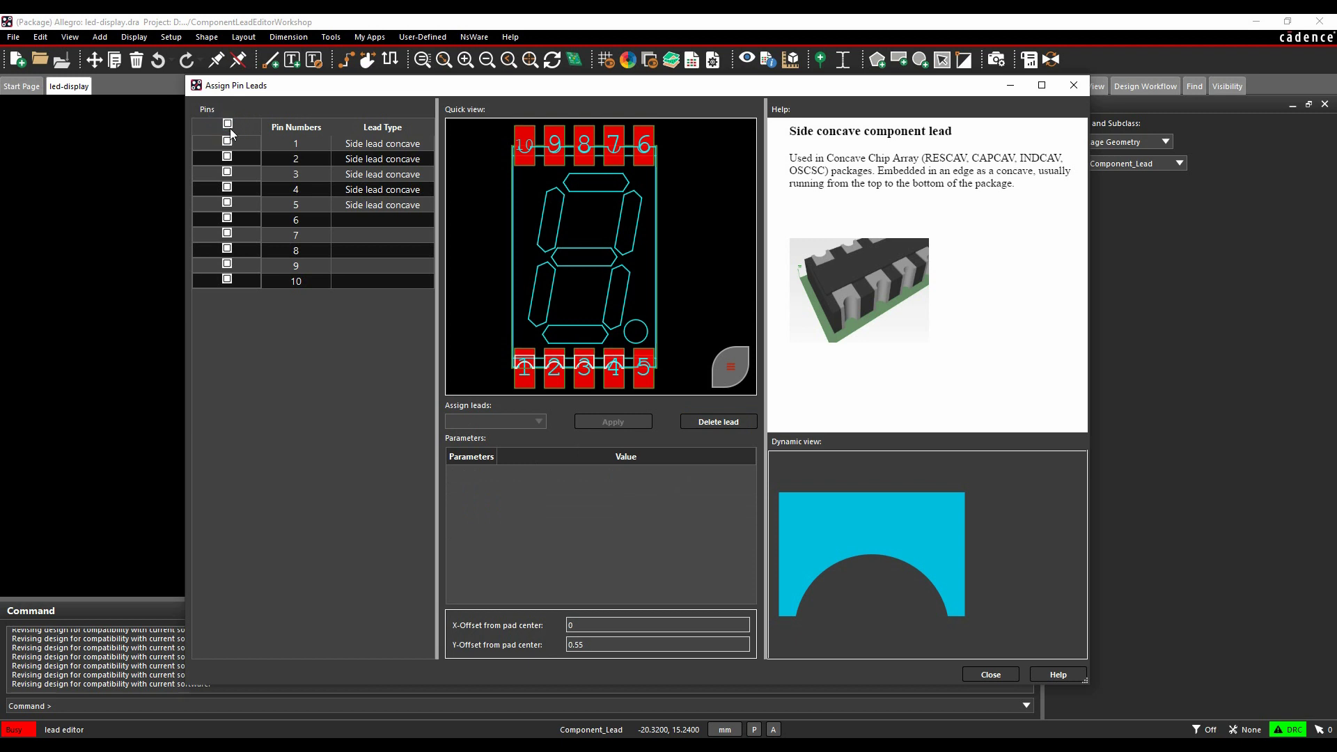
{"action": "left_click", "coordinate": [227, 219]}
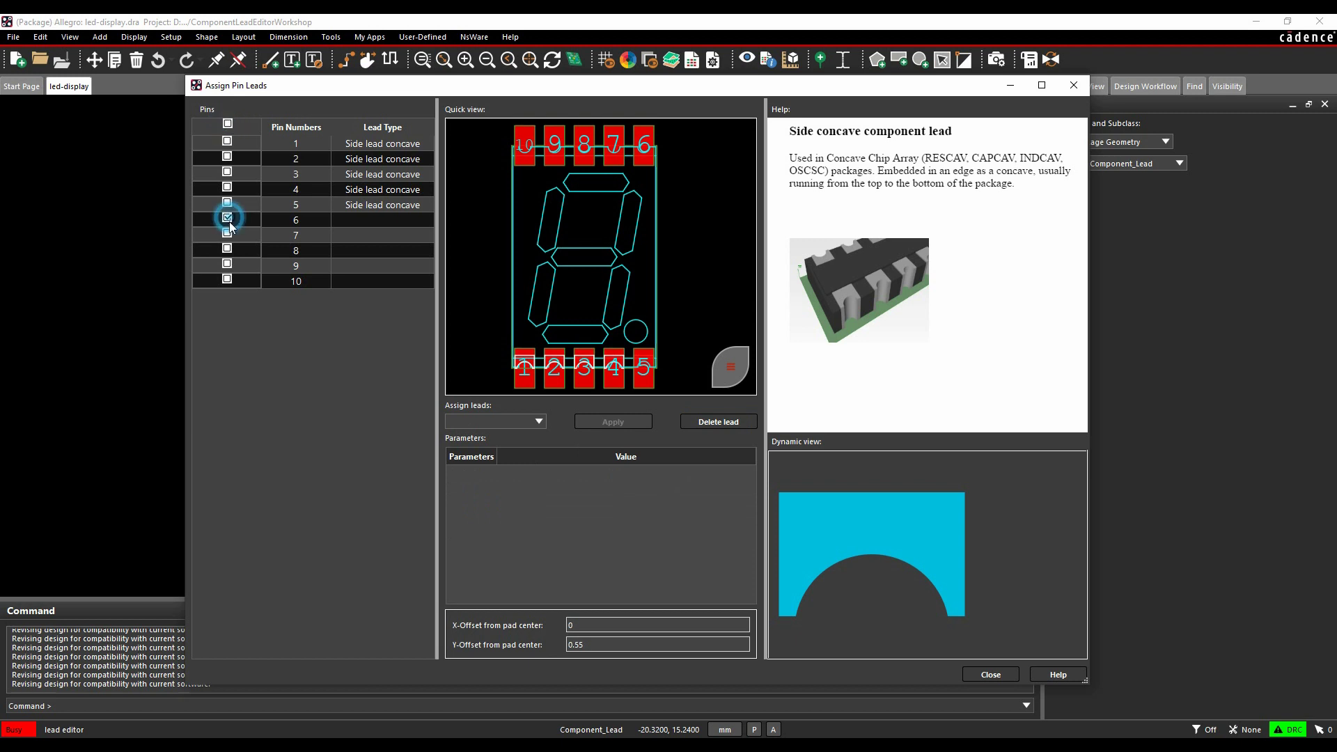
{"action": "left_click", "coordinate": [227, 264]}
{"action": "left_click", "coordinate": [226, 279]}
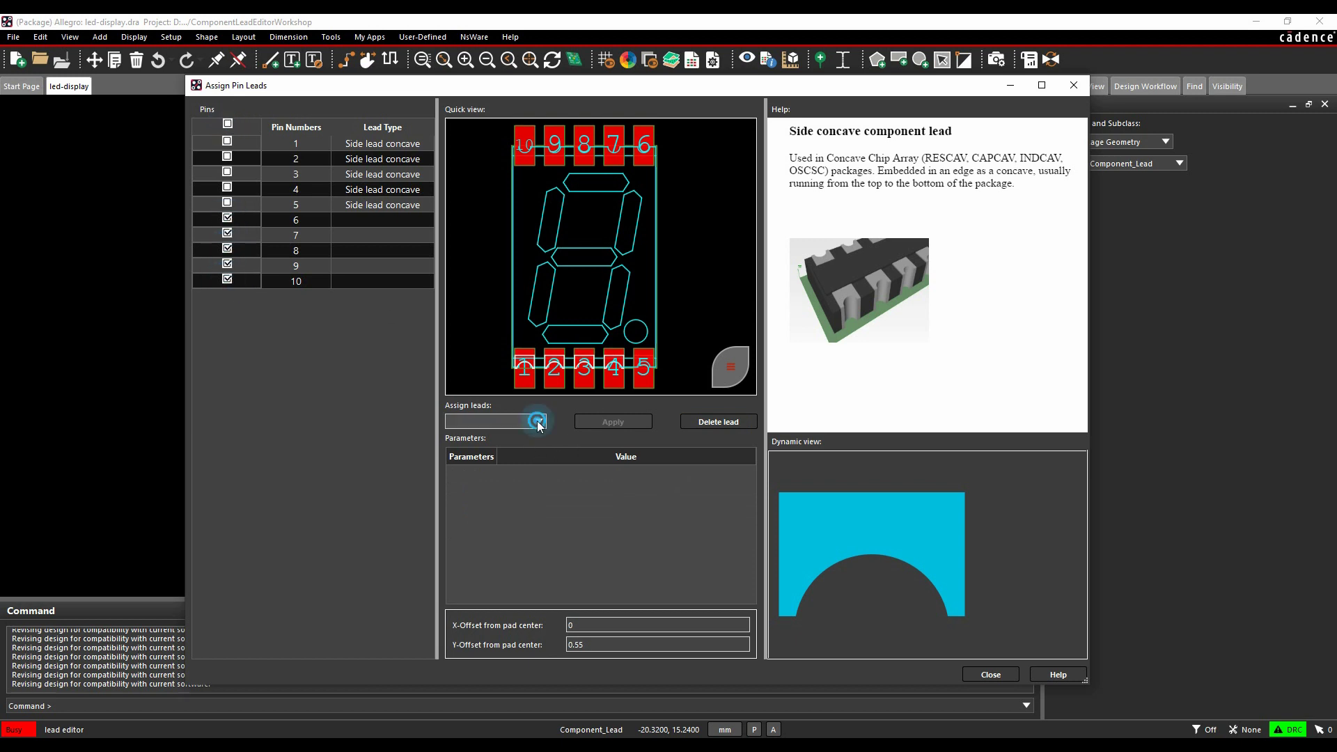
- Choose Side lead concave with the concave-dn-lead shape symbol as contact figure
{"action": "left_click", "coordinate": [538, 421]}
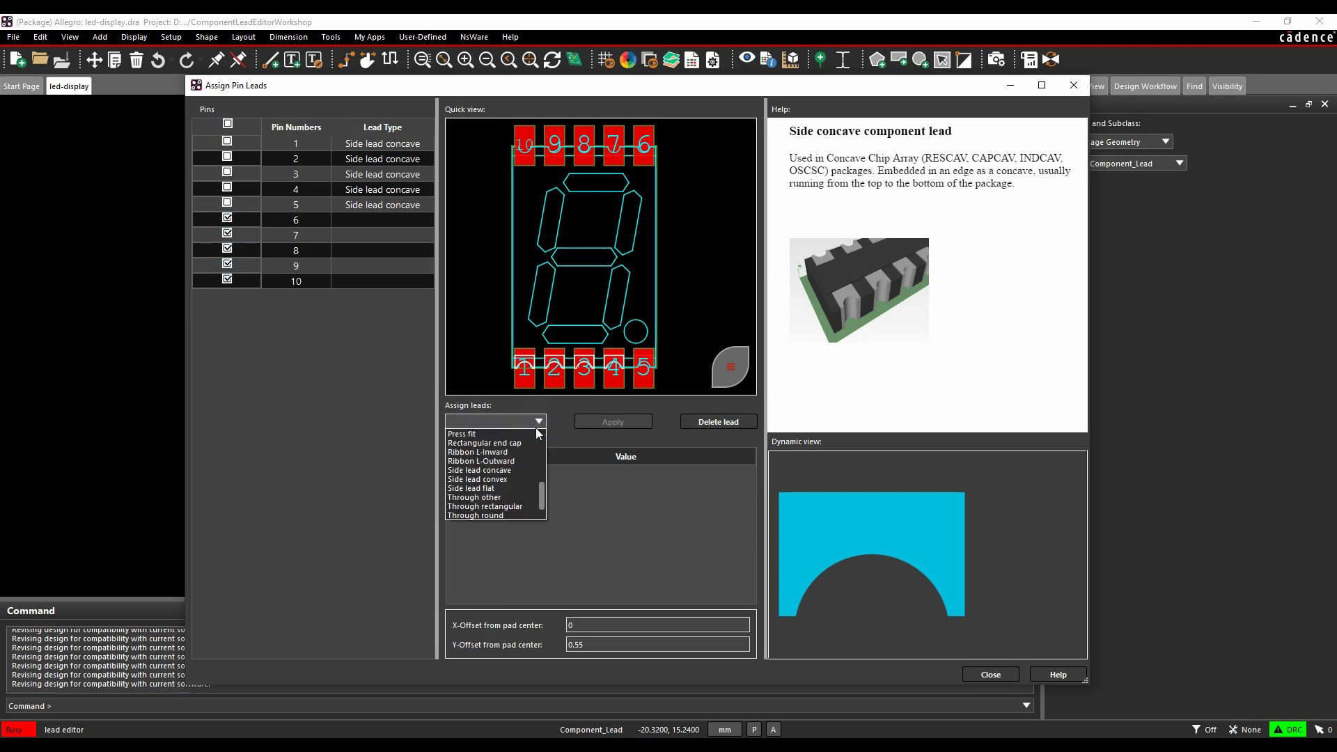
{"action": "left_click", "coordinate": [504, 472]}
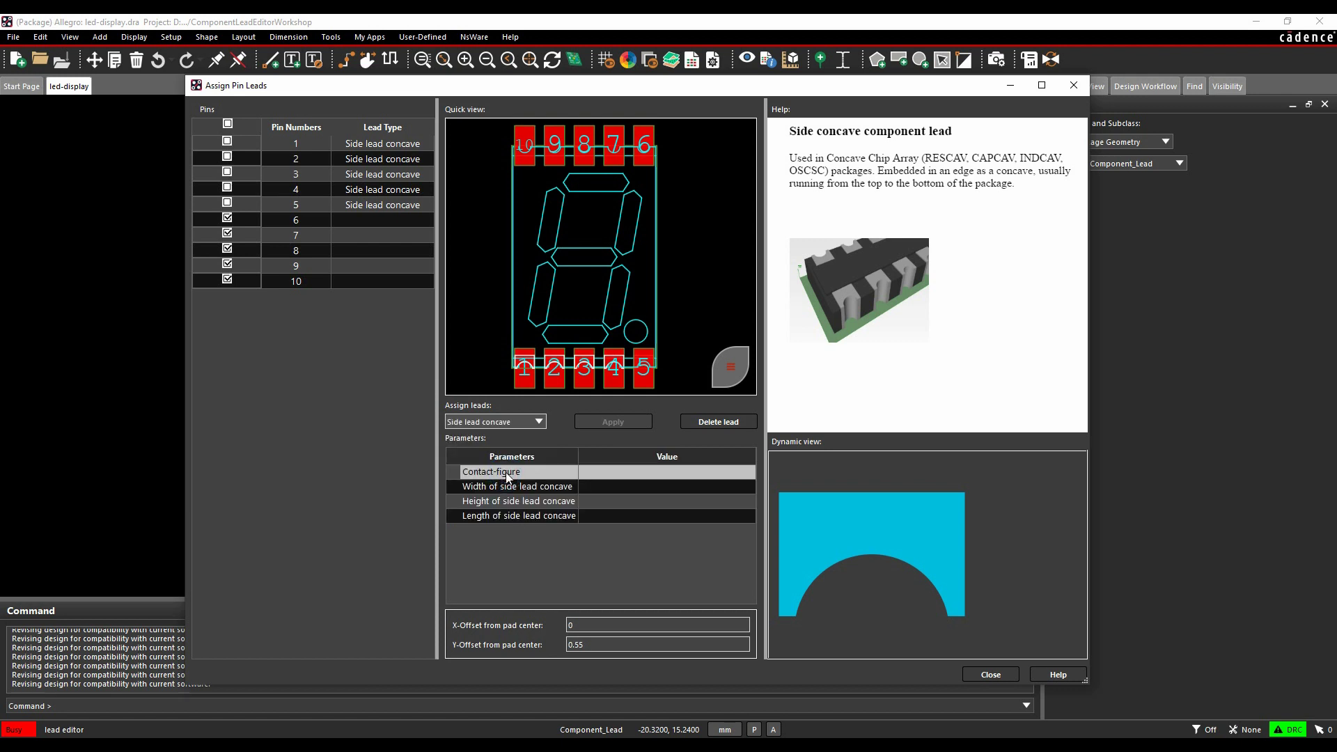
{"action": "left_click", "coordinate": [667, 472]}
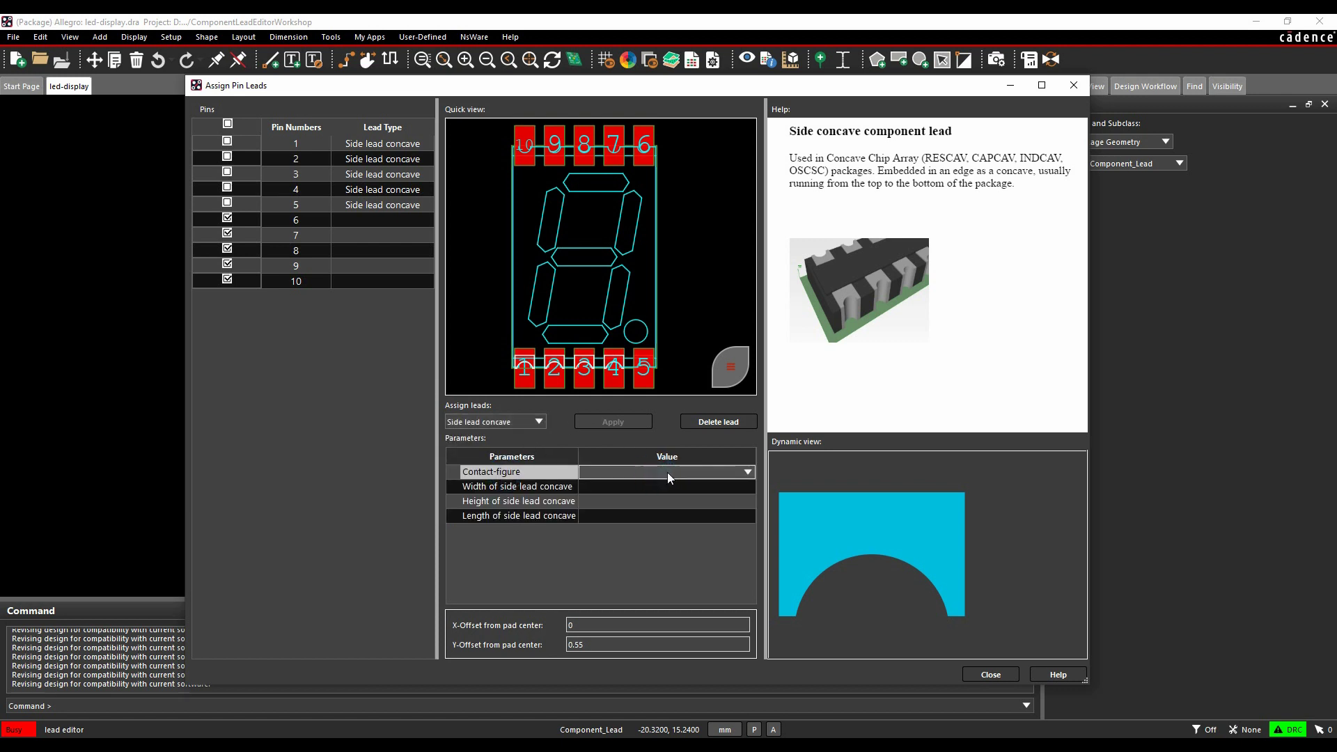
{"action": "left_click", "coordinate": [667, 472]}
{"action": "left_click", "coordinate": [662, 557]}
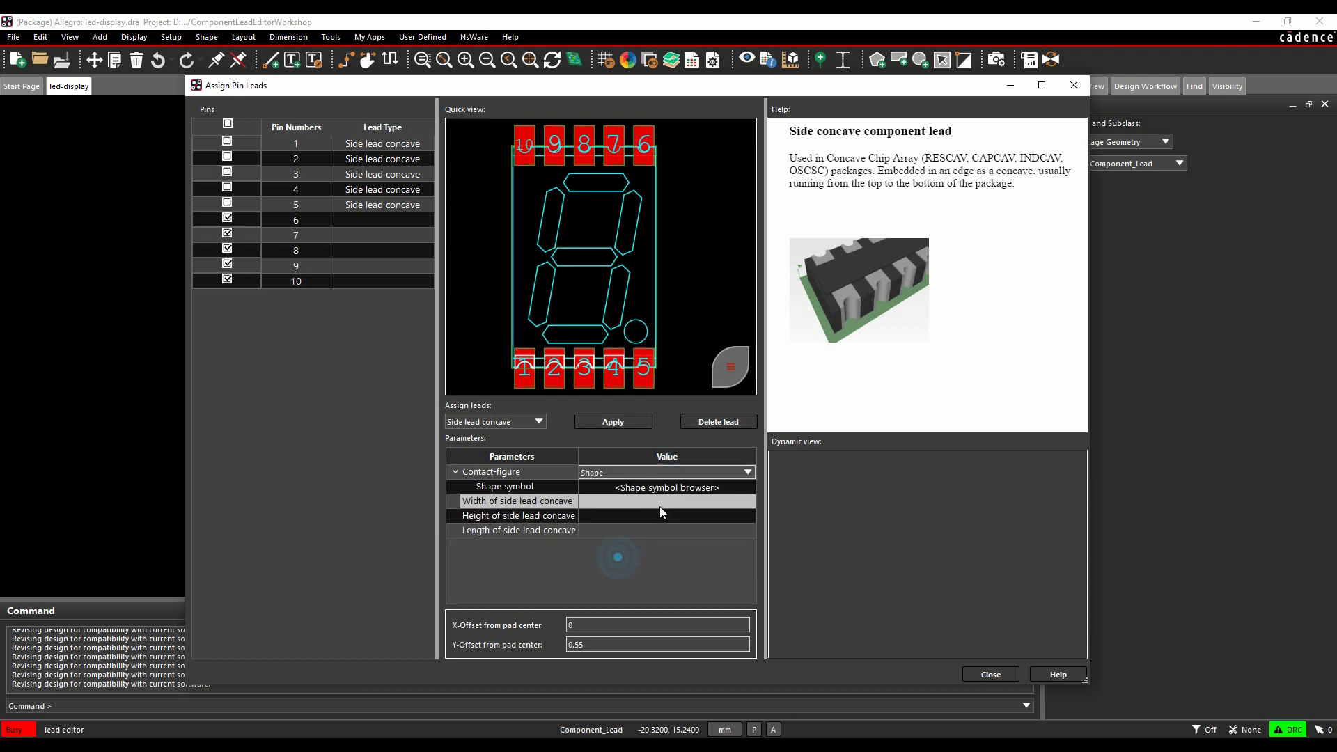
{"action": "left_click", "coordinate": [696, 489]}
{"action": "left_click", "coordinate": [696, 490]}
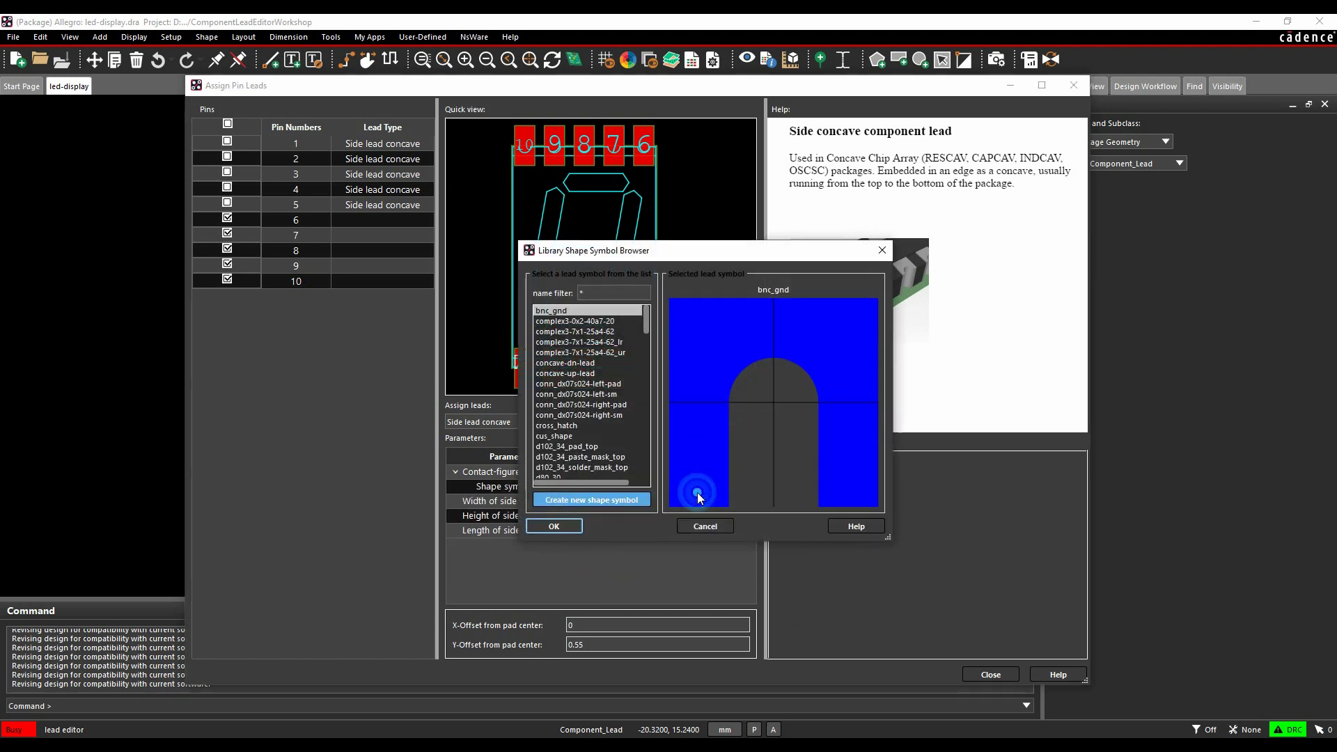
{"action": "left_click", "coordinate": [575, 363]}
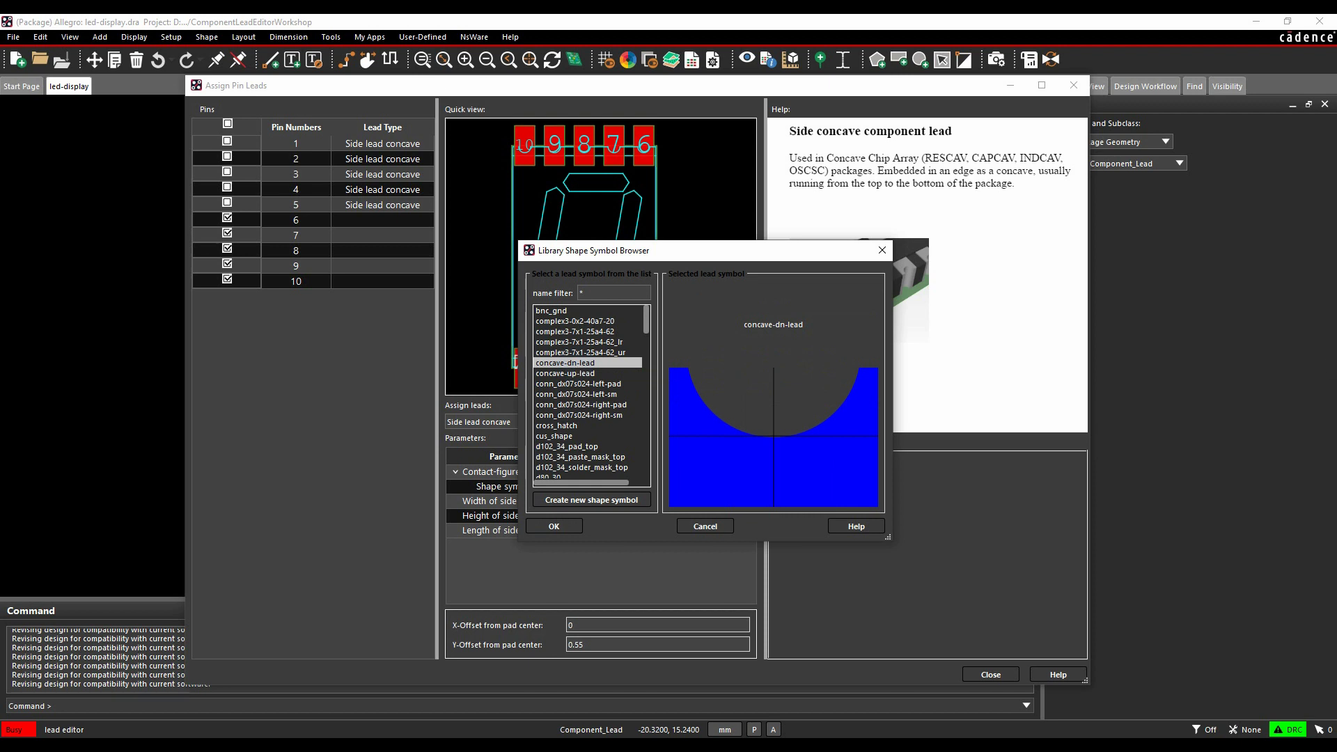
{"action": "left_click", "coordinate": [552, 528]}
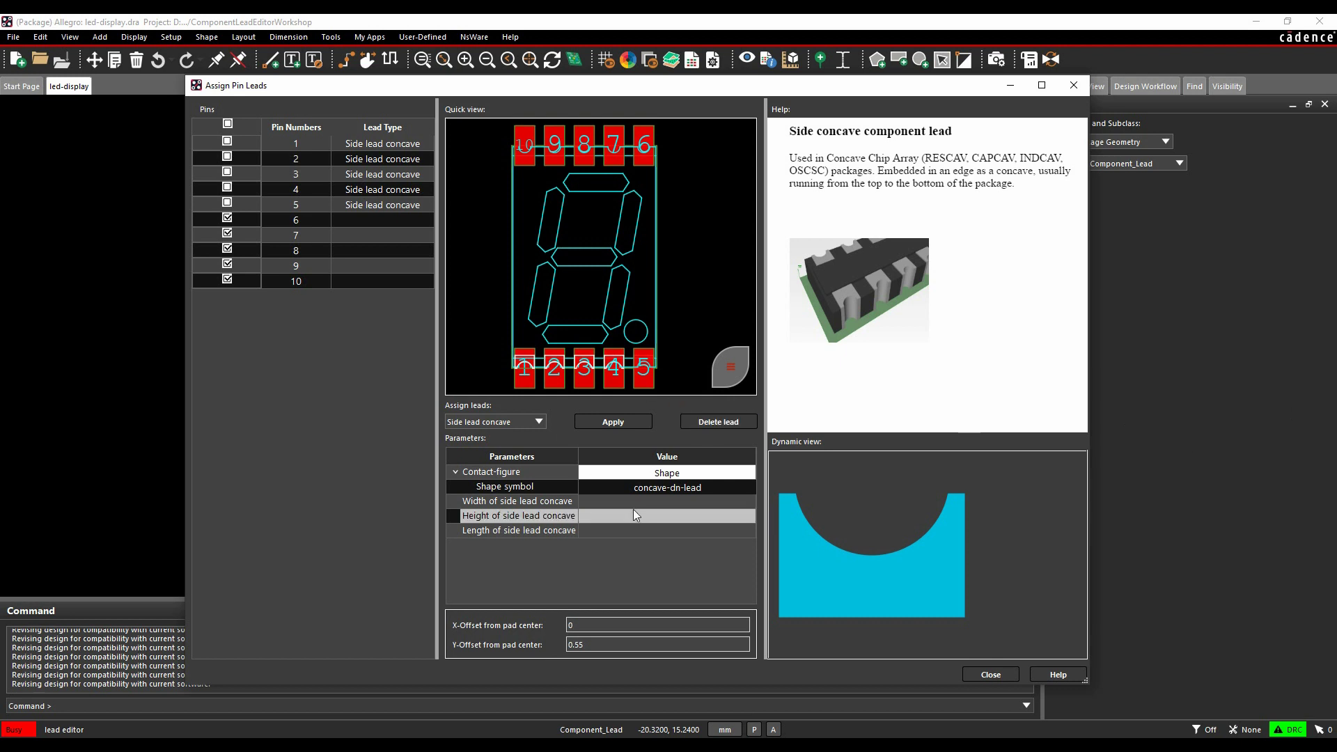
- Set width 1.65, height 1.1, length .6 and Y offset -0.55, then apply to pins 6–10
{"action": "left_click", "coordinate": [653, 501]}
{"action": "type", "text": "1.65"}
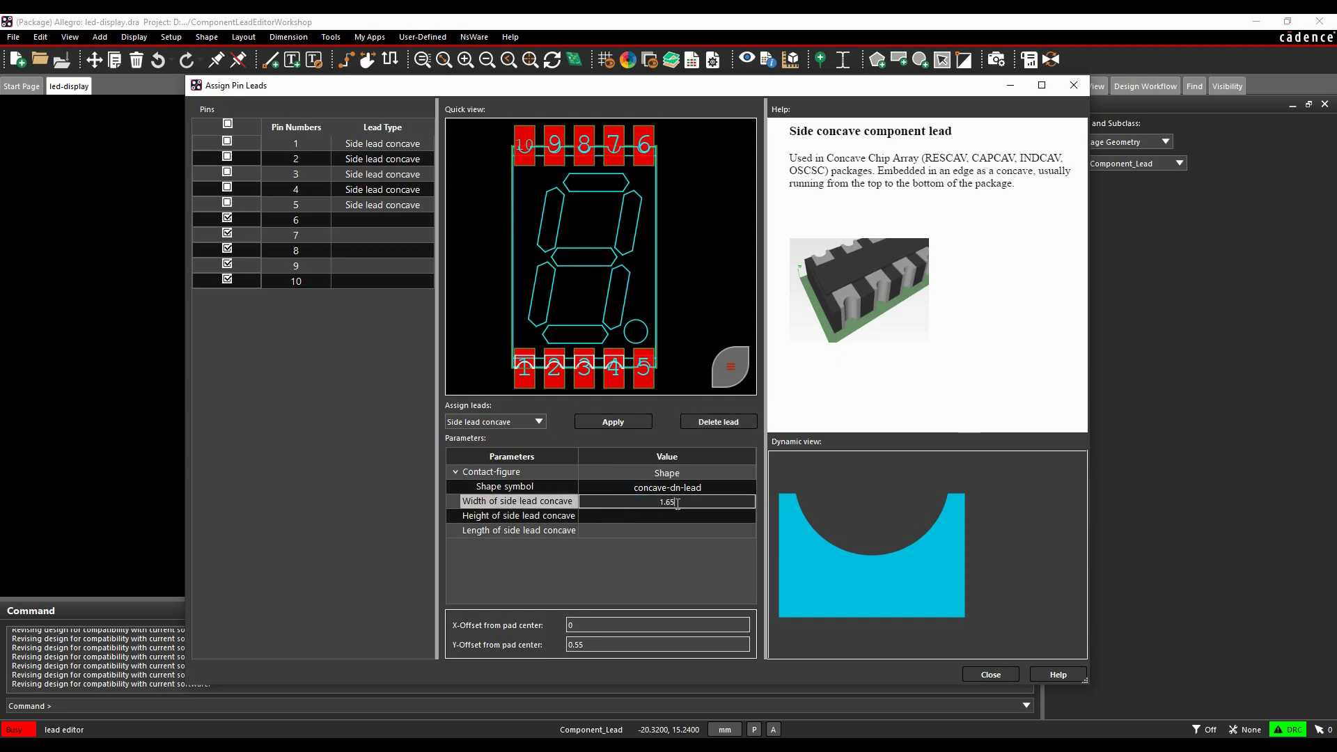
{"action": "key", "text": "Return"}
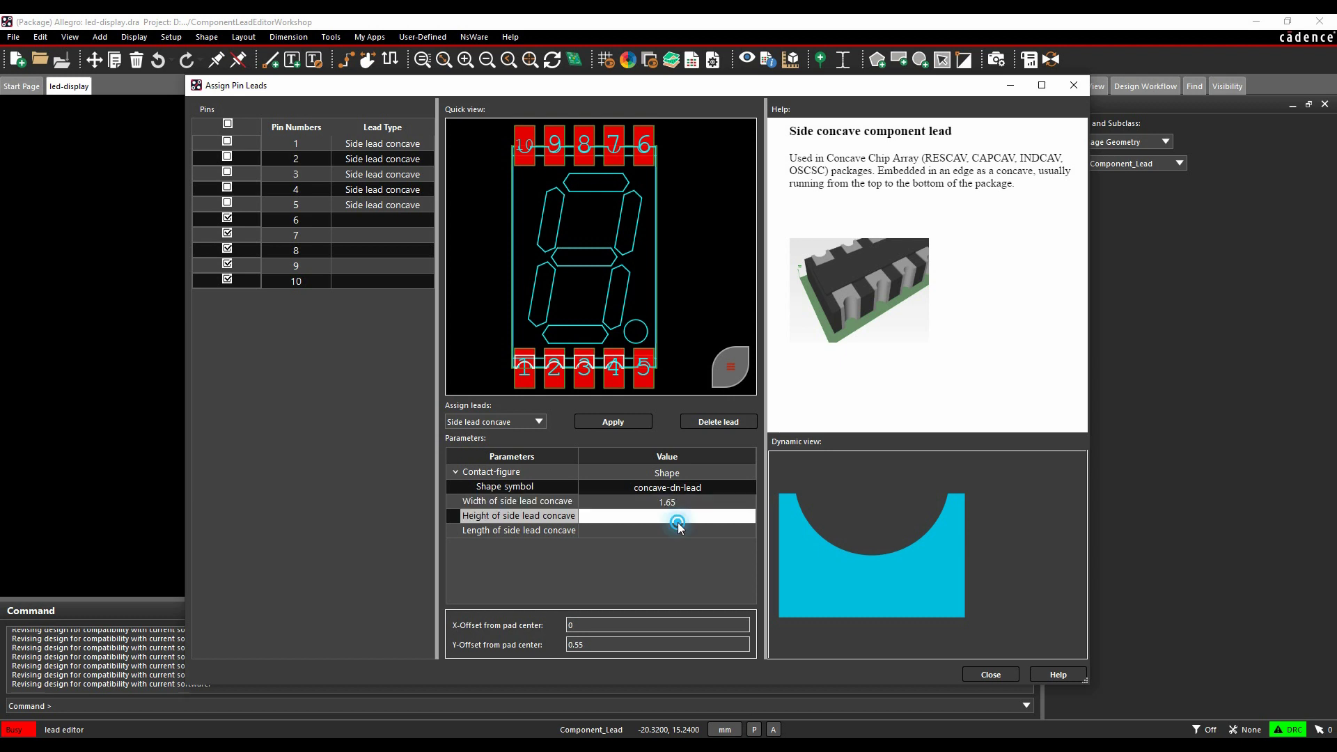
{"action": "left_click", "coordinate": [679, 517]}
{"action": "key", "text": "Return"}
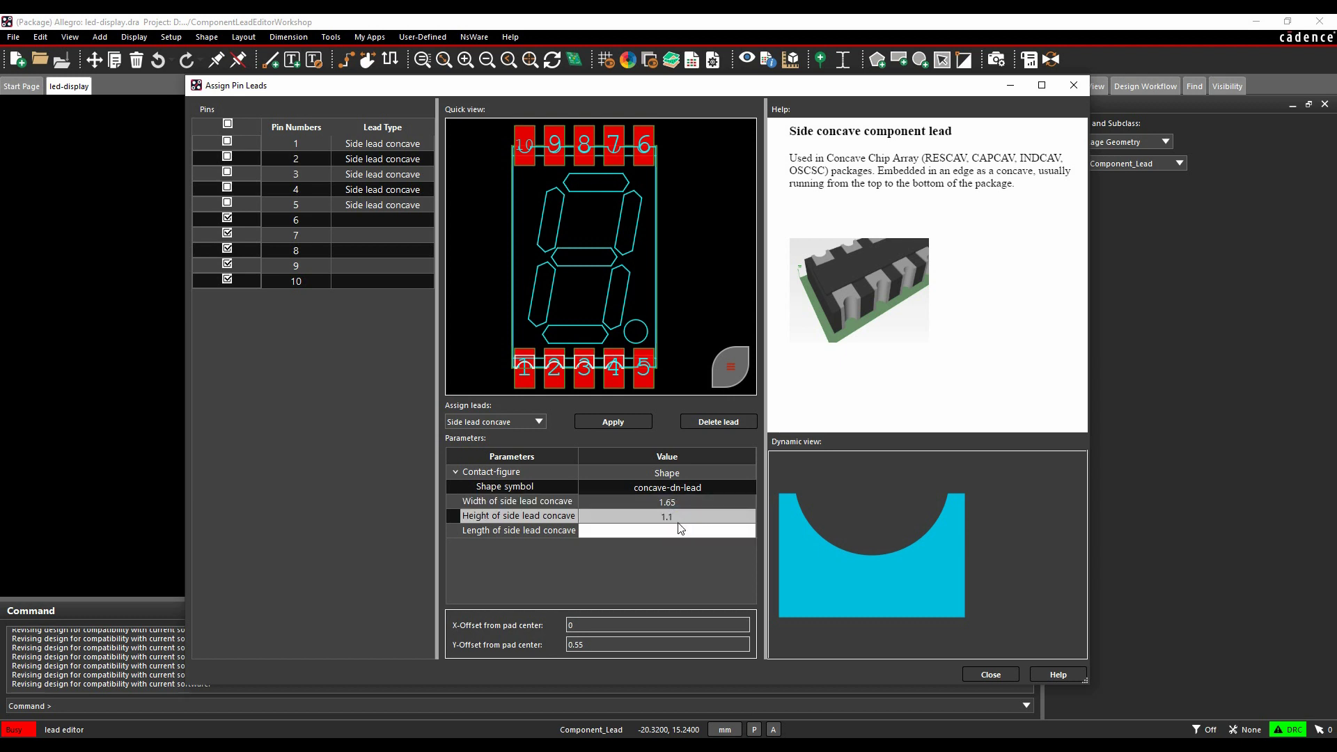
{"action": "left_click", "coordinate": [661, 531]}
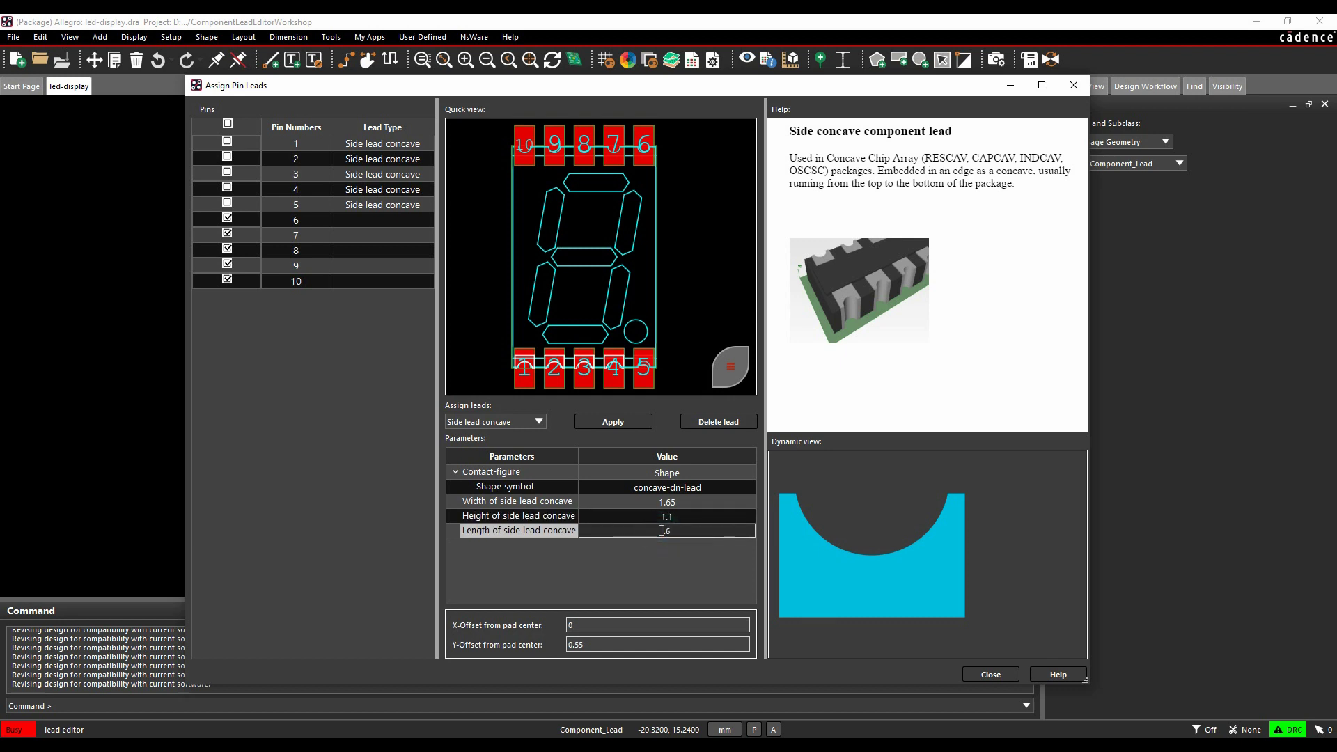
{"action": "key", "text": "Return"}
{"action": "left_click", "coordinate": [568, 644]}
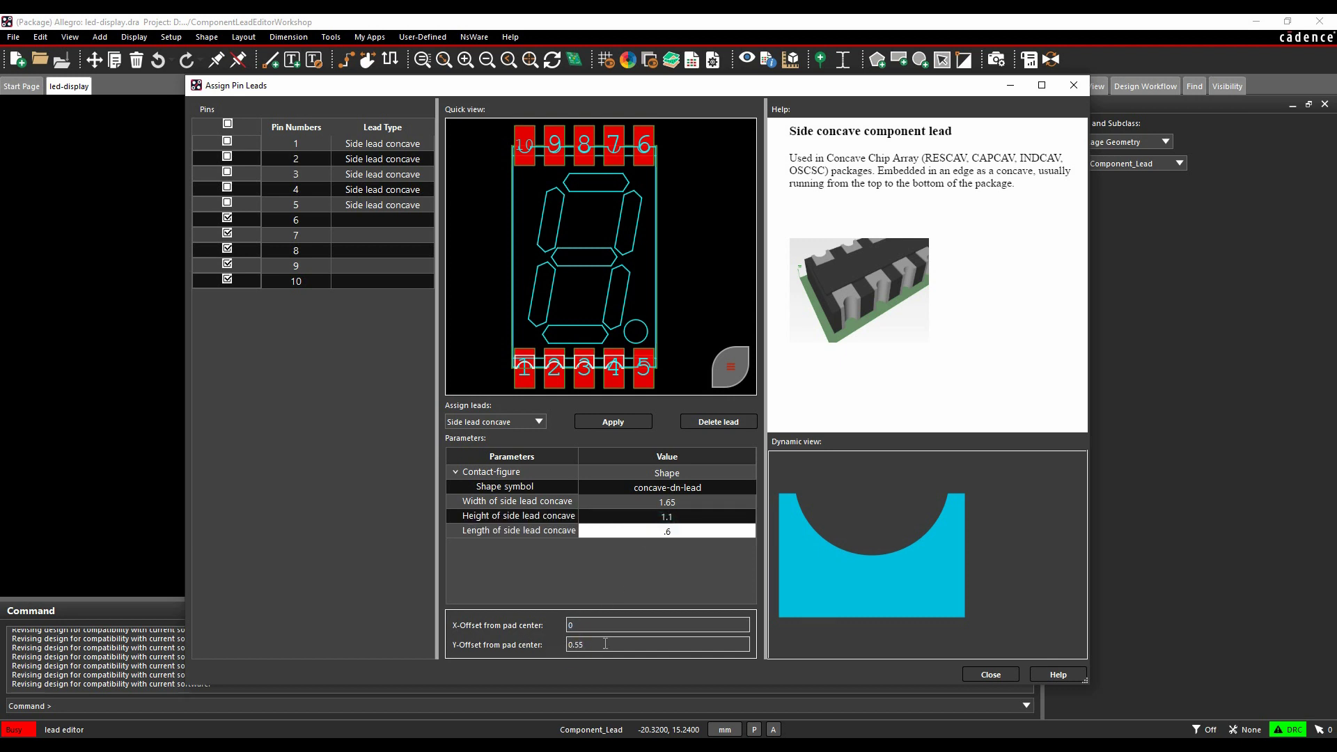
{"action": "type", "text": "-"}
{"action": "left_click", "coordinate": [615, 423]}
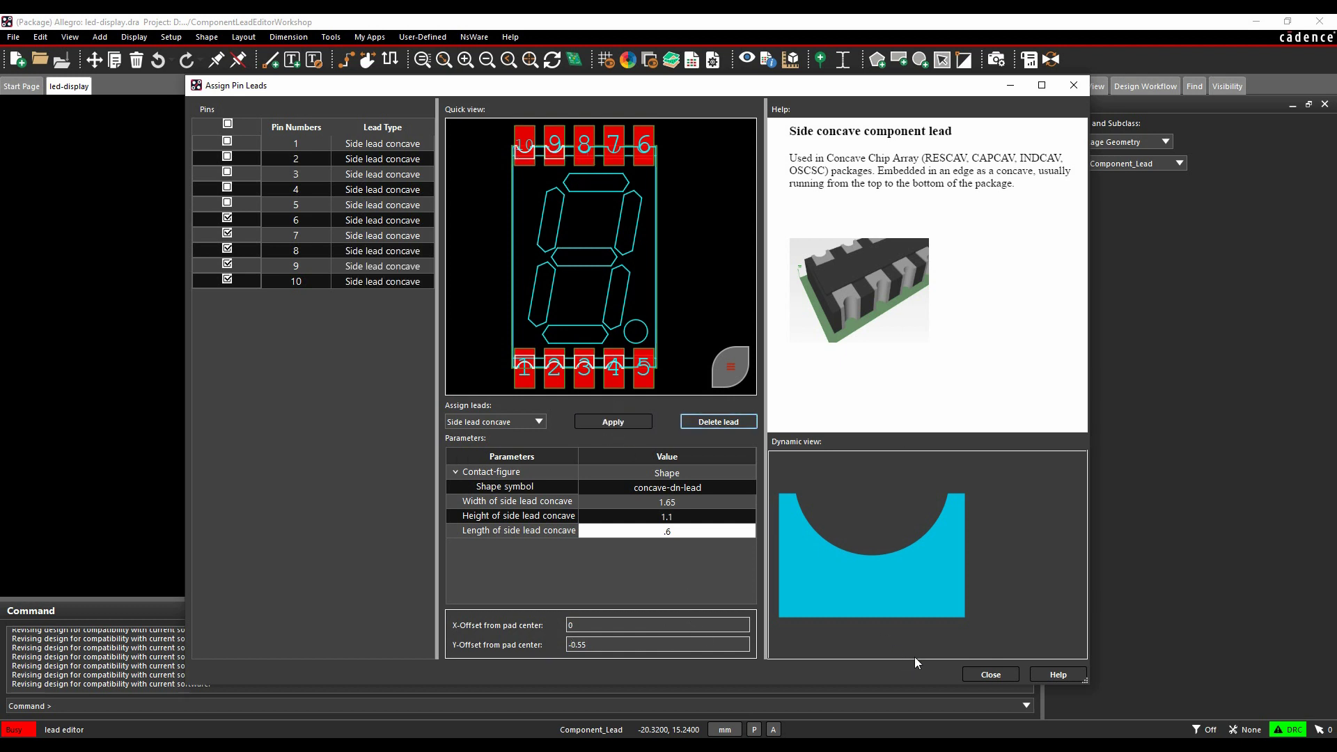
- Close the pin lead assignment window, briefly opening and closing the Constraint Manager
{"action": "left_click", "coordinate": [986, 675]}
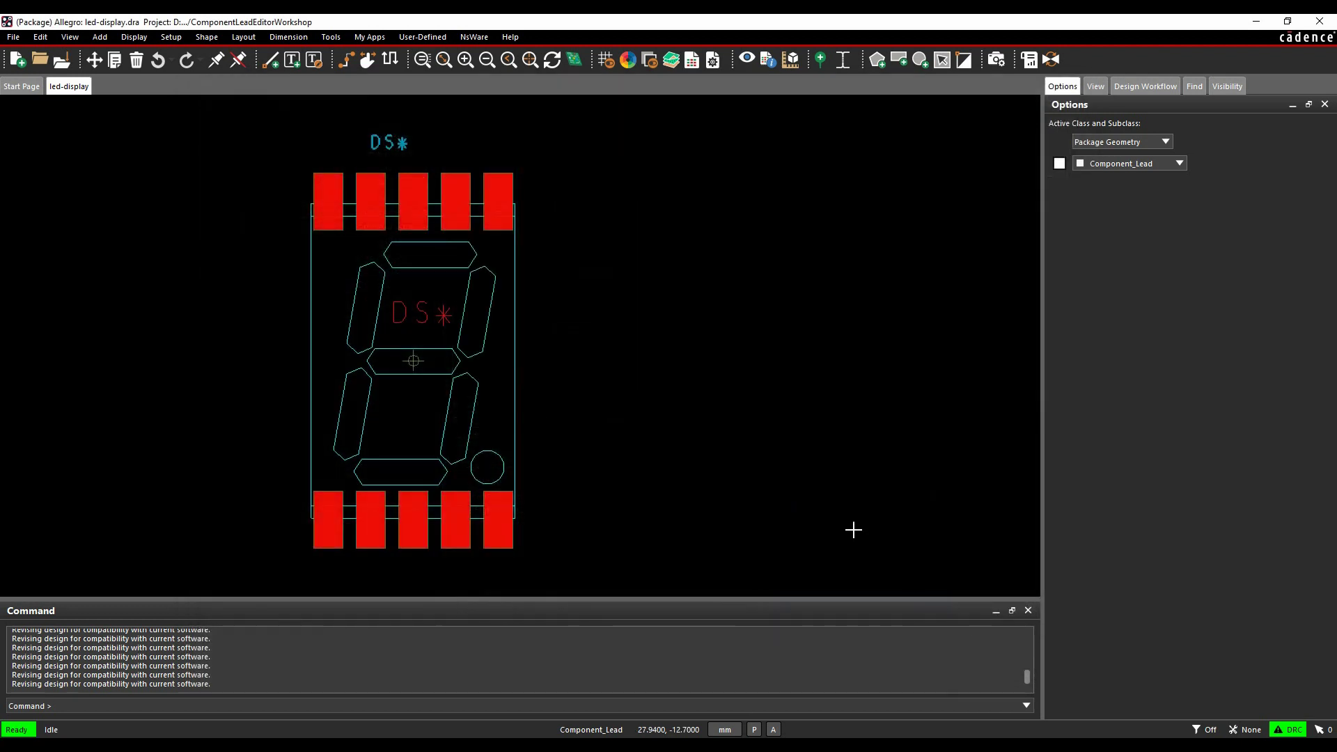
{"action": "left_click", "coordinate": [691, 60]}
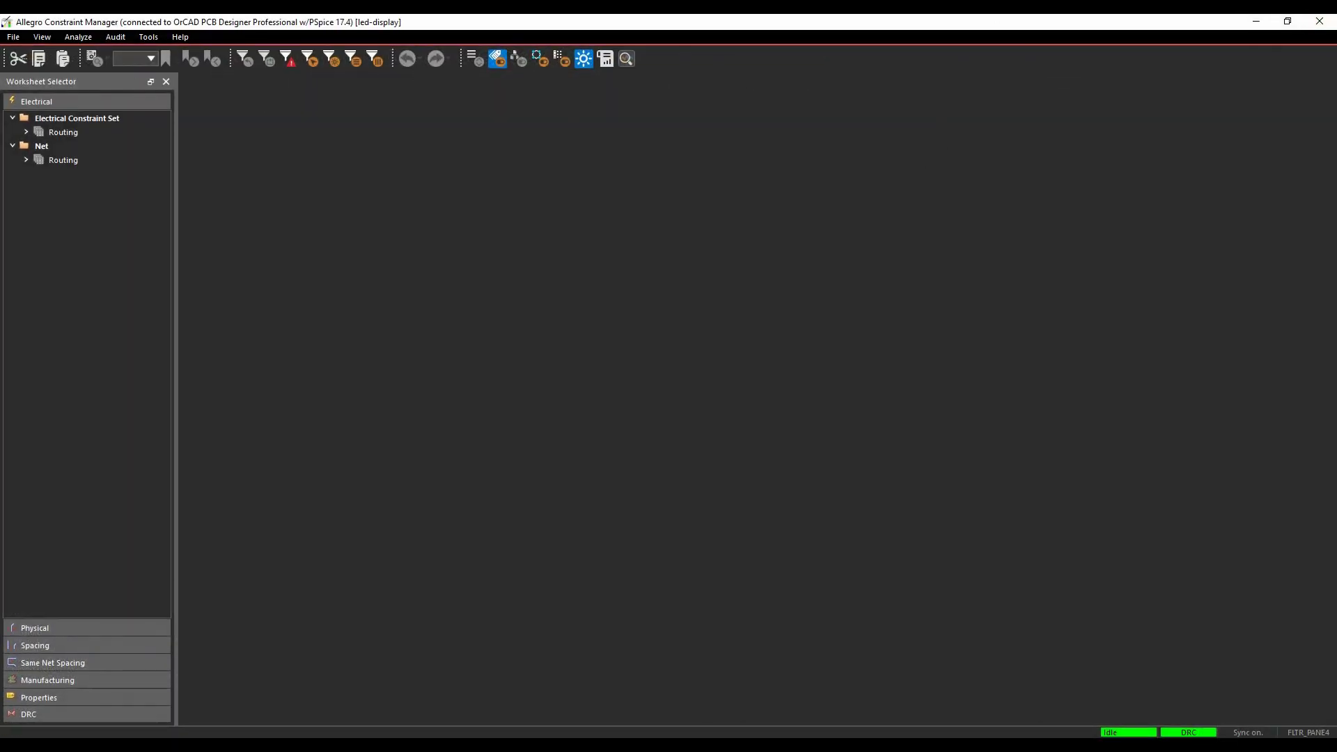
{"action": "left_click", "coordinate": [1316, 25]}
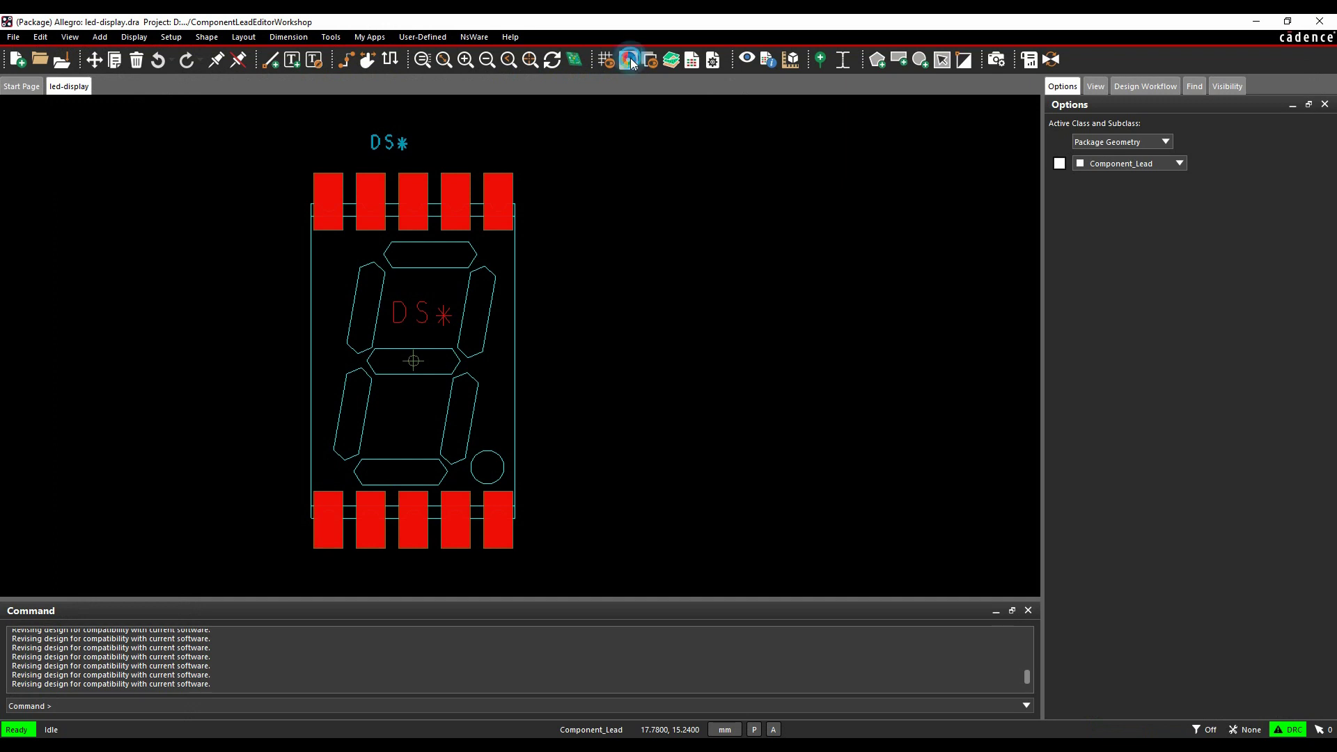
- In Color/Visibility, turn all layers off and make the package Component_Lead geometry visible
{"action": "left_click", "coordinate": [628, 60]}
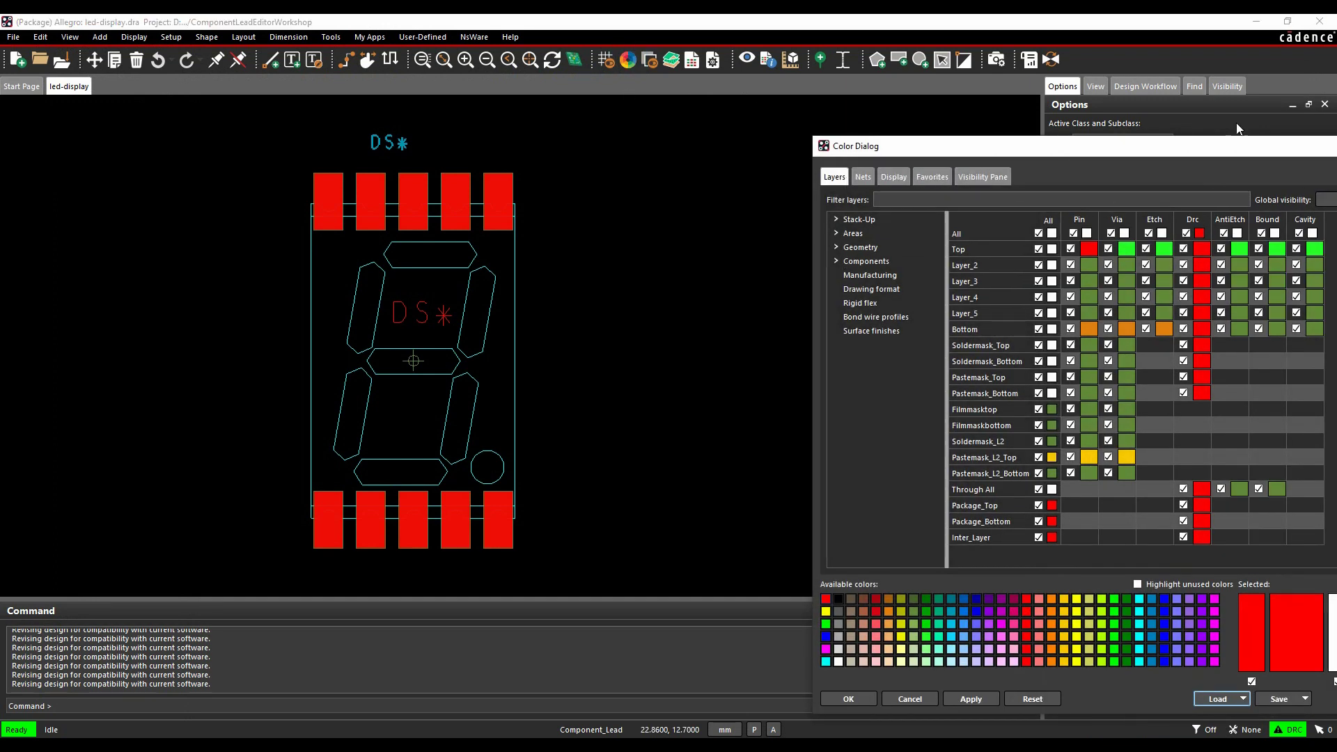
{"action": "left_click_drag", "start_coordinate": [1225, 143], "coordinate": [991, 134]}
{"action": "left_click", "coordinate": [1169, 190]}
{"action": "left_click", "coordinate": [630, 252]}
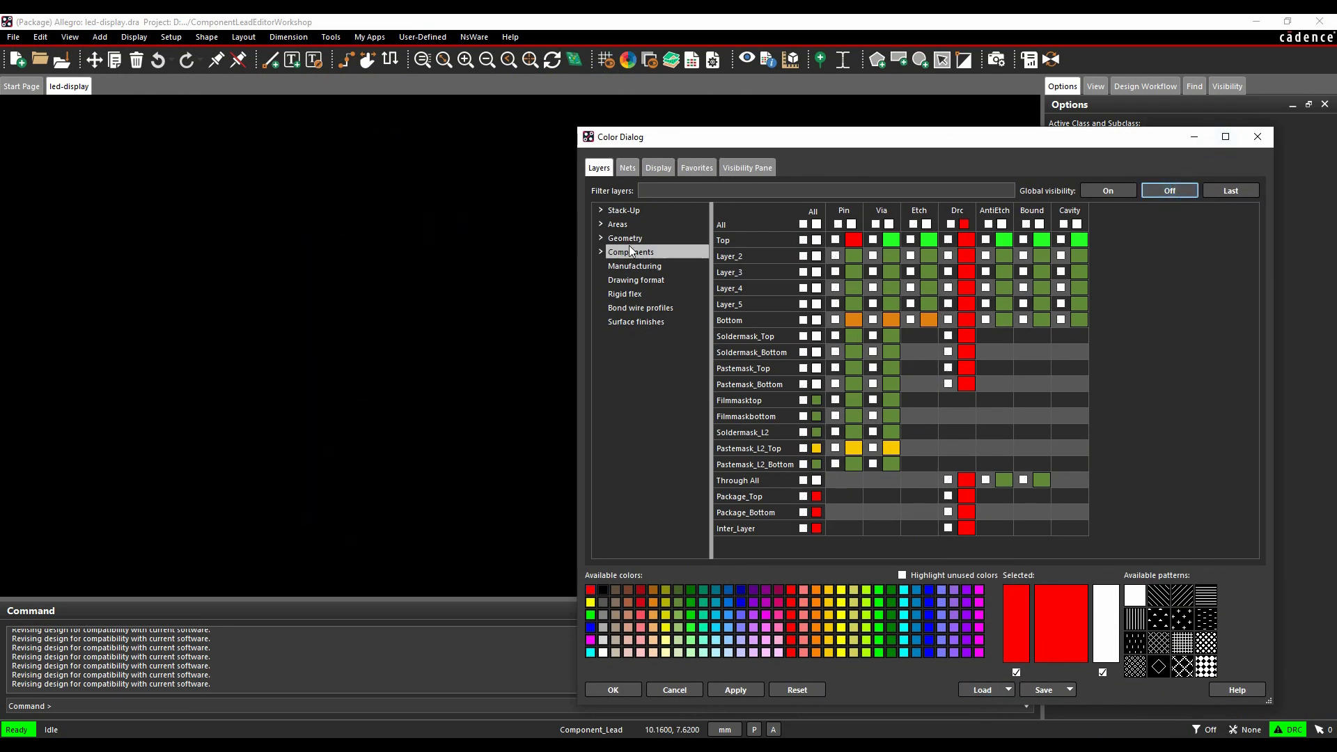
{"action": "left_click", "coordinate": [644, 238]}
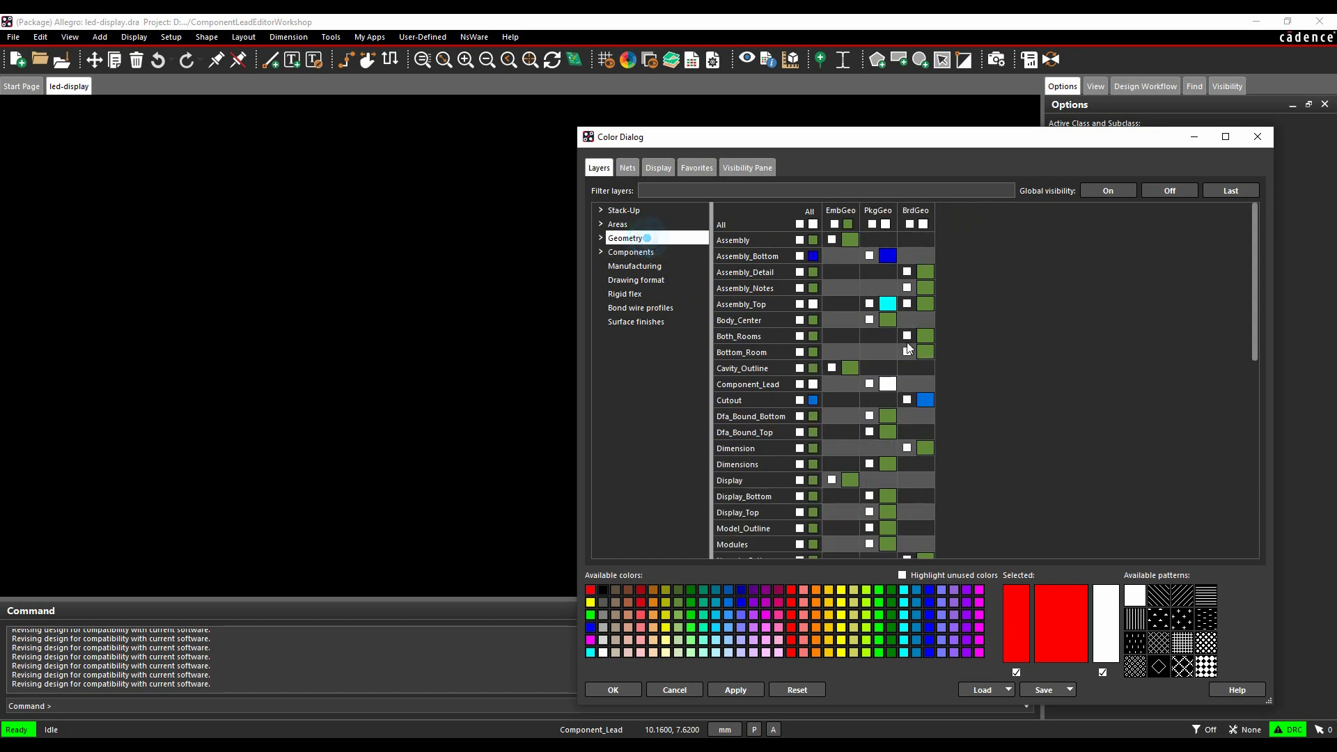
{"action": "left_click", "coordinate": [800, 384]}
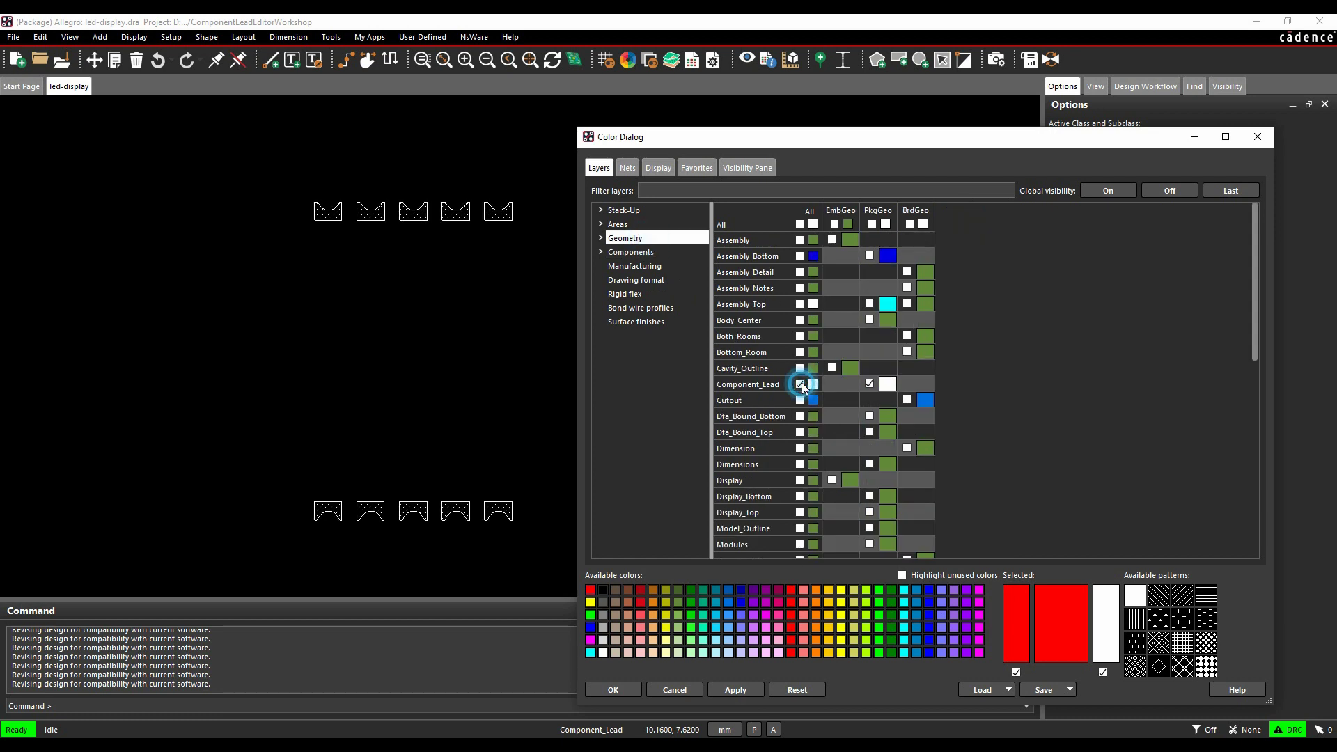
- Toggle the Stack-Up Top Pin visibility, leaving it hidden, and return to the Geometry layers
{"action": "left_click", "coordinate": [632, 211]}
{"action": "left_click", "coordinate": [835, 240]}
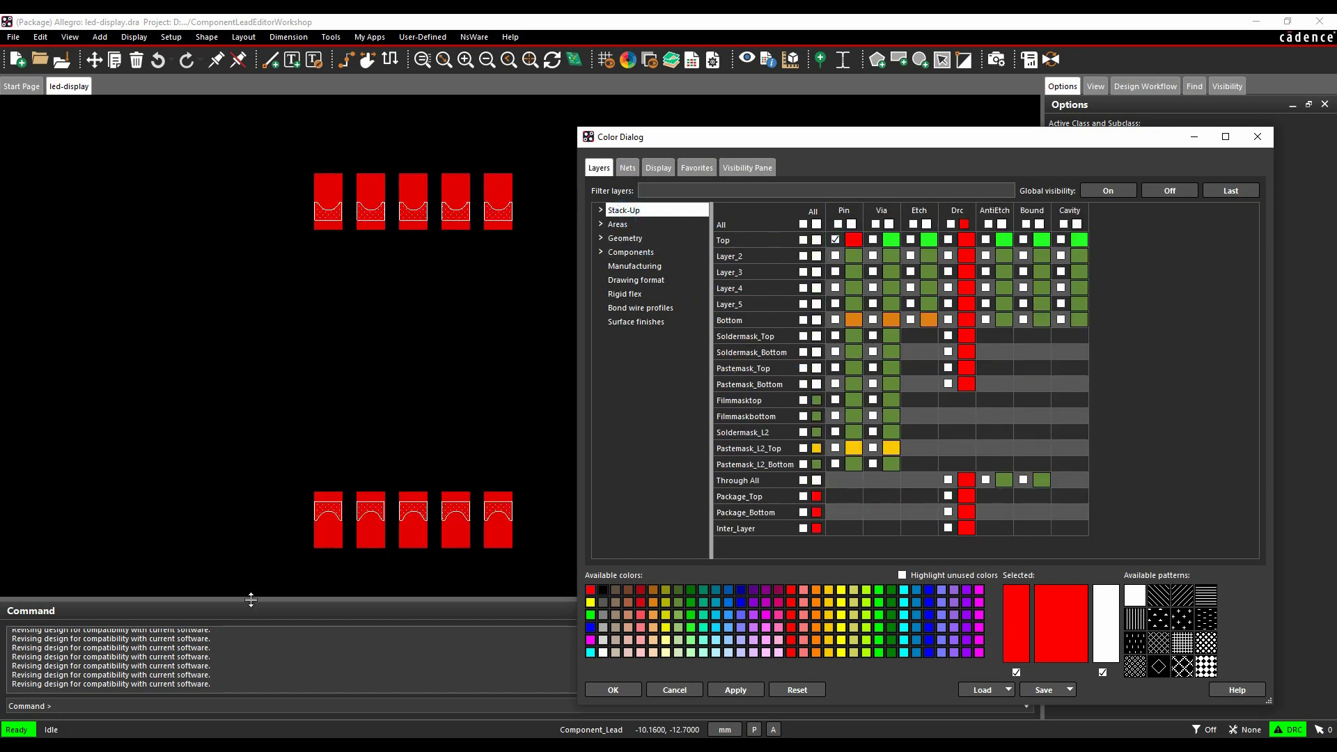
{"action": "scroll", "coordinate": [513, 530], "scroll_direction": "up", "scroll_amount": 3}
{"action": "scroll", "coordinate": [393, 416], "scroll_direction": "down", "scroll_amount": 2}
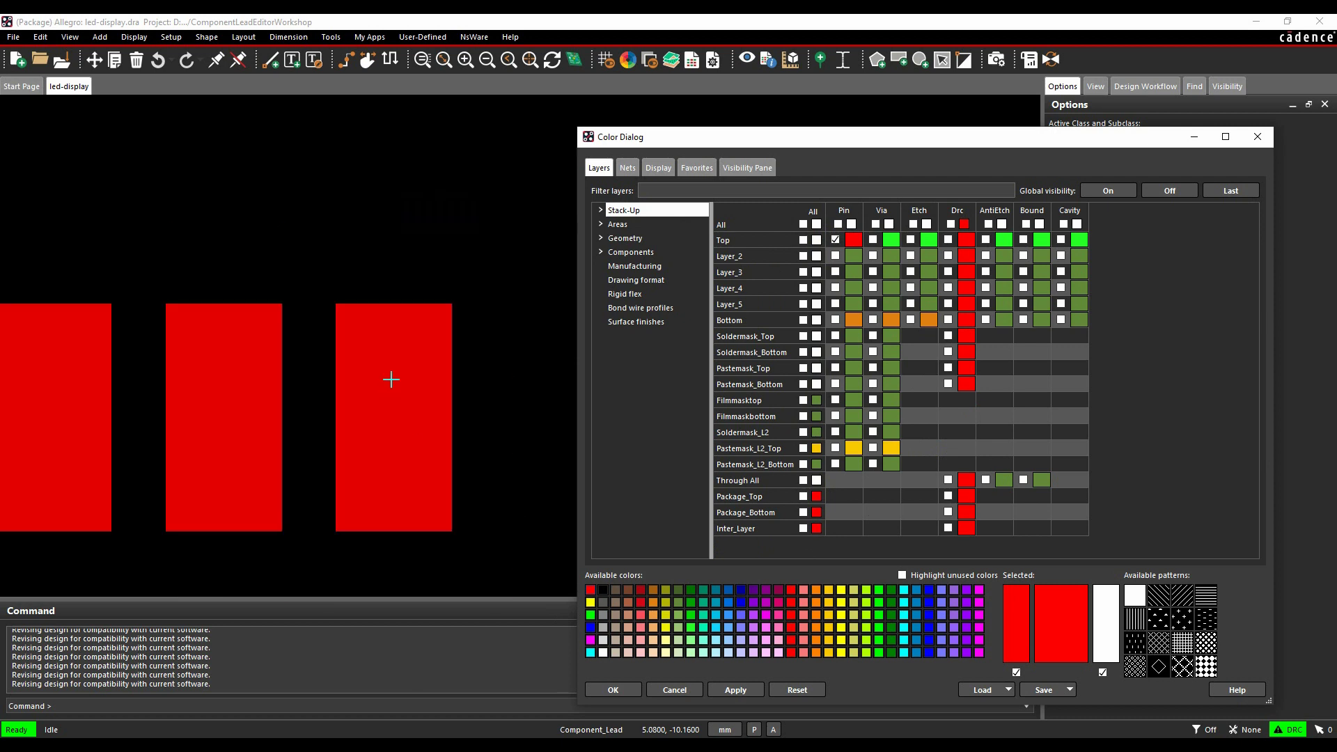
{"action": "left_click", "coordinate": [835, 240]}
{"action": "left_click", "coordinate": [835, 240]}
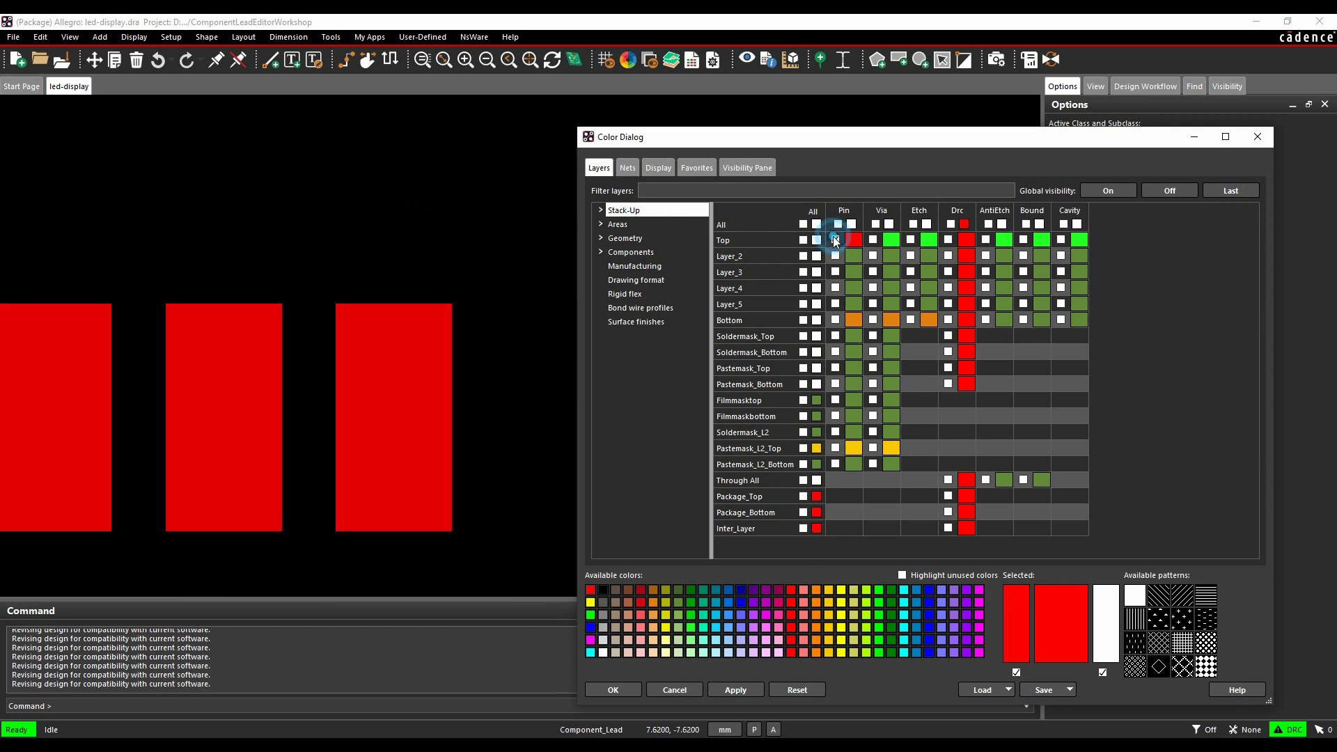
{"action": "left_click", "coordinate": [835, 240]}
{"action": "left_click", "coordinate": [625, 238]}
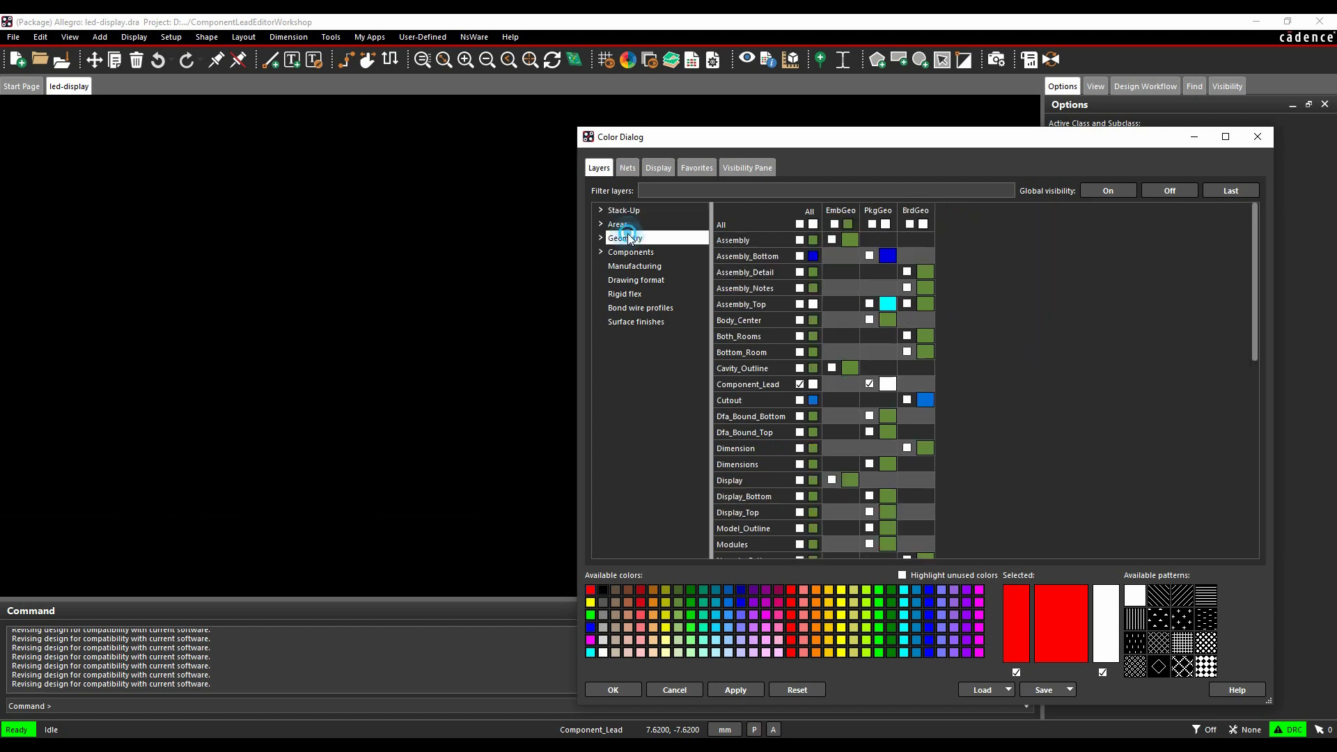